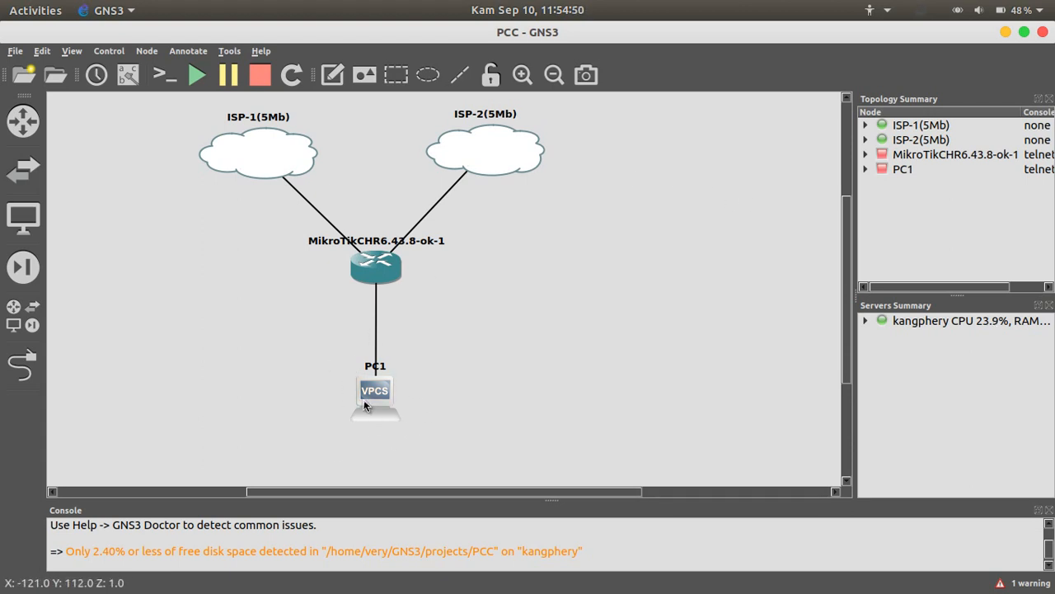
Switch to WinBox and connect to the neighboring MikroTik RB941-2nD router
mouse_move(365, 404)
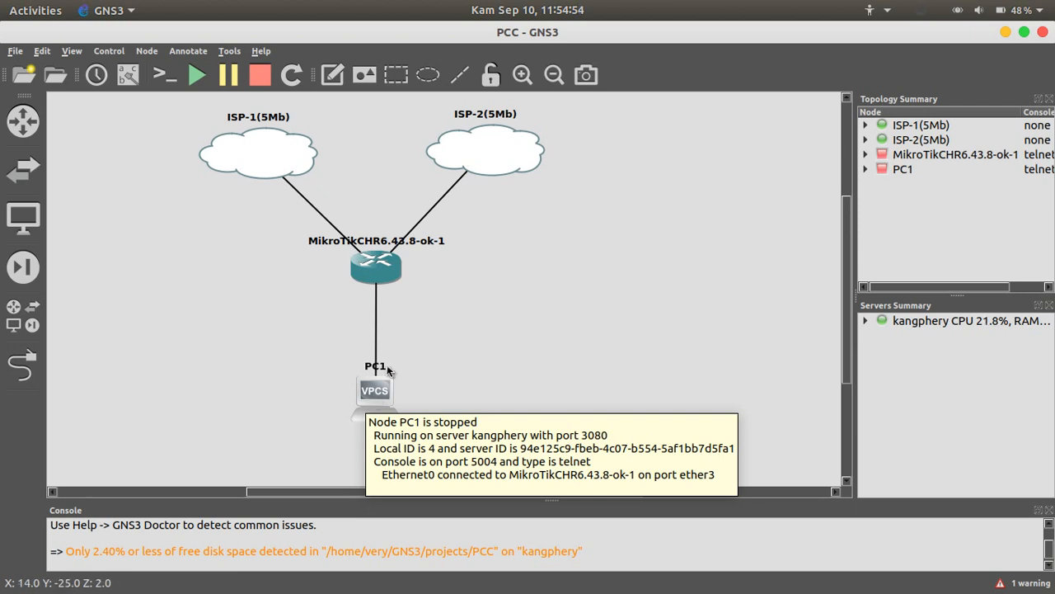
mouse_move(251, 159)
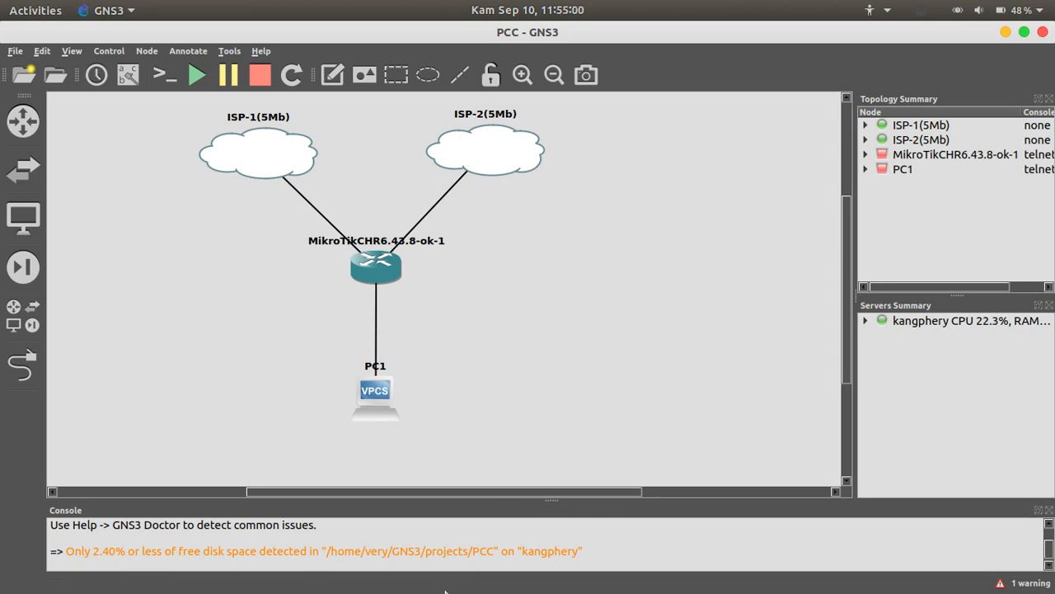
mouse_move(410, 586)
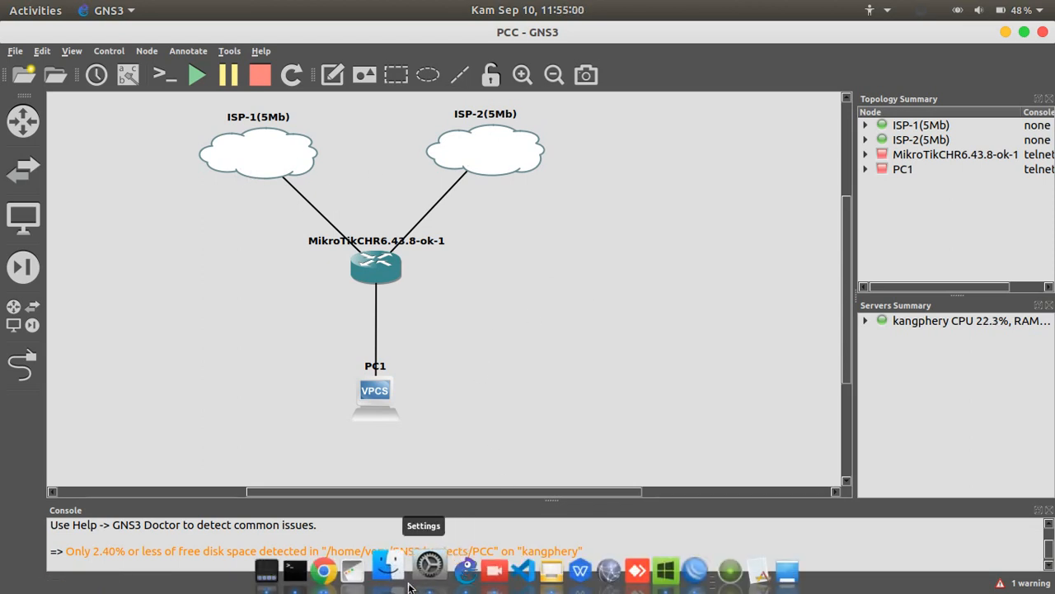
left_click(685, 574)
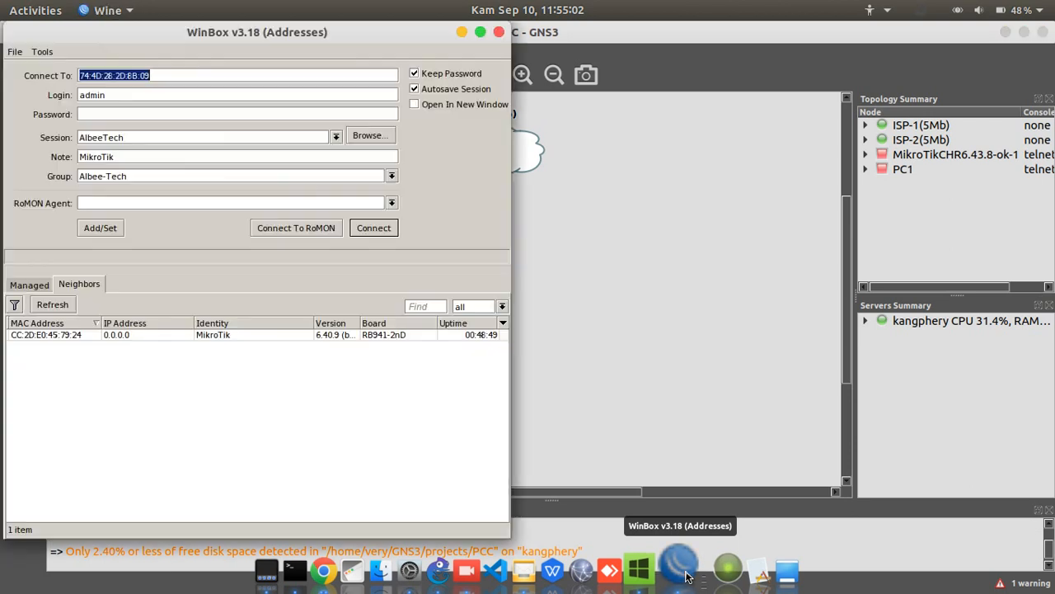
left_click(29, 336)
left_click(357, 229)
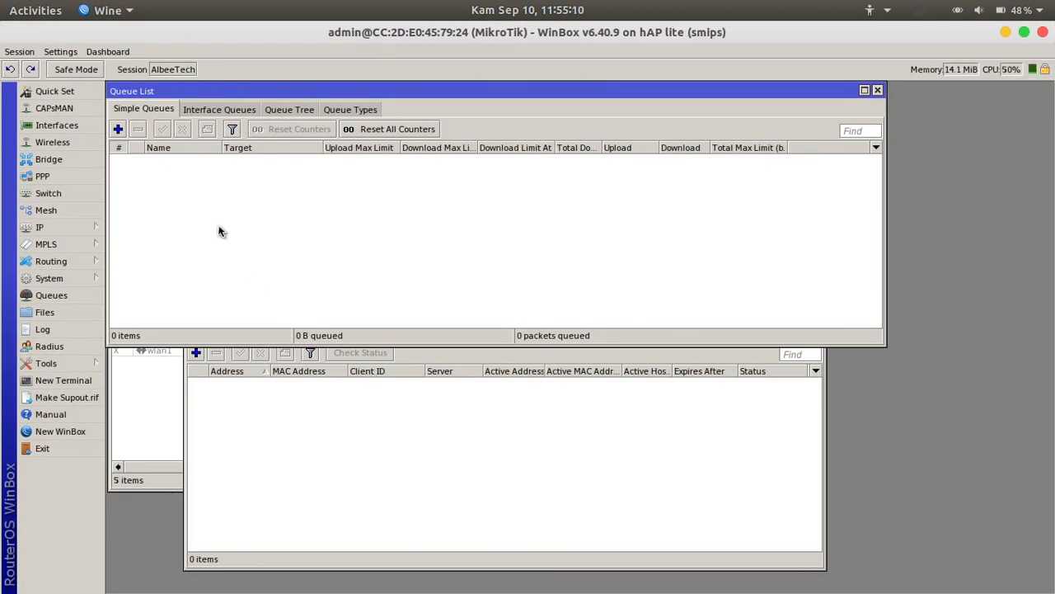
Set the router's system identity to Router
left_click(49, 278)
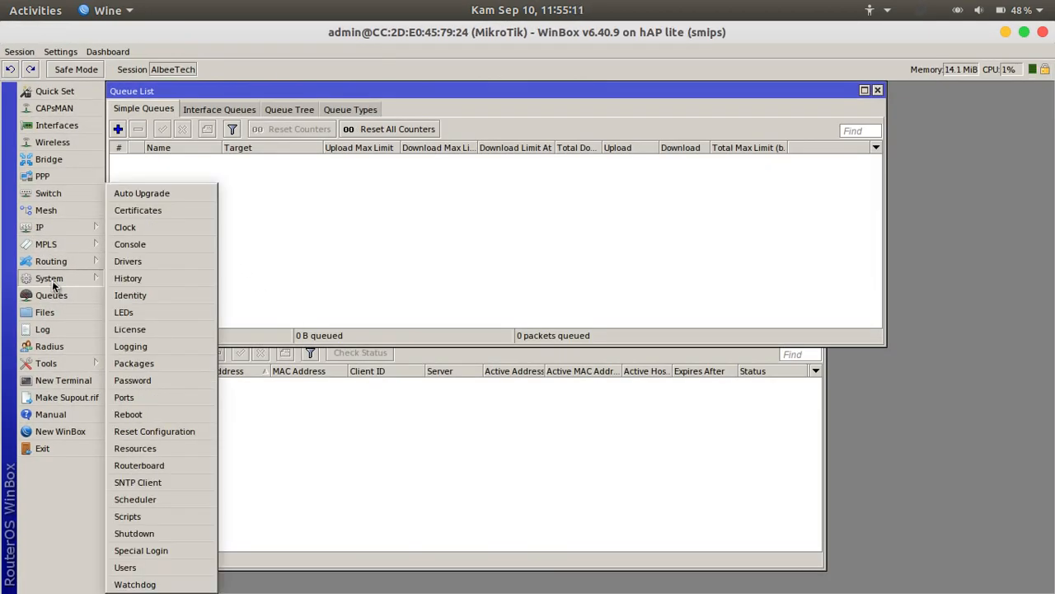
left_click(145, 295)
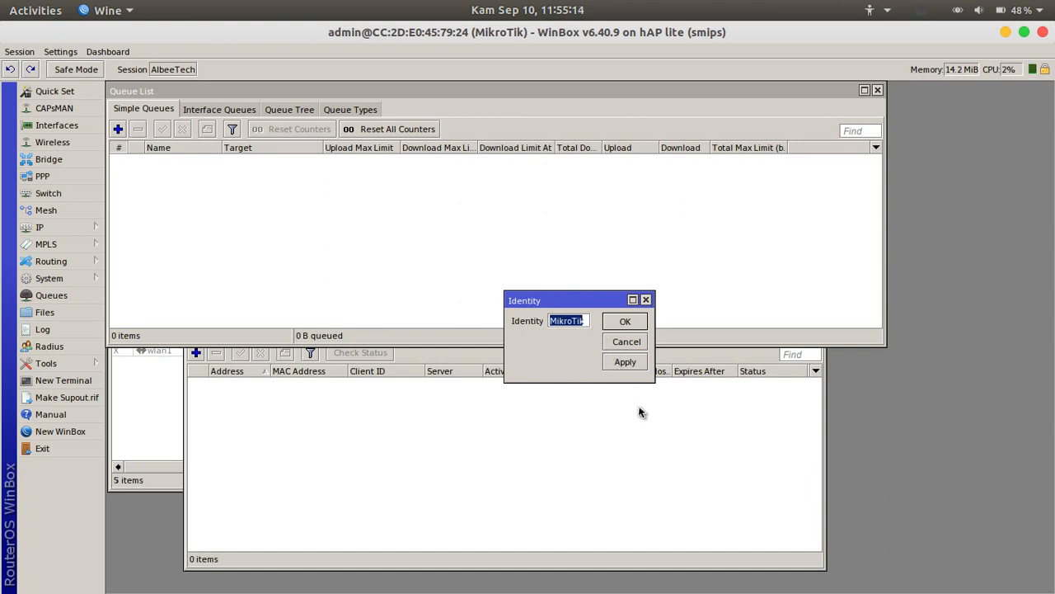
type("Router")
key("Return")
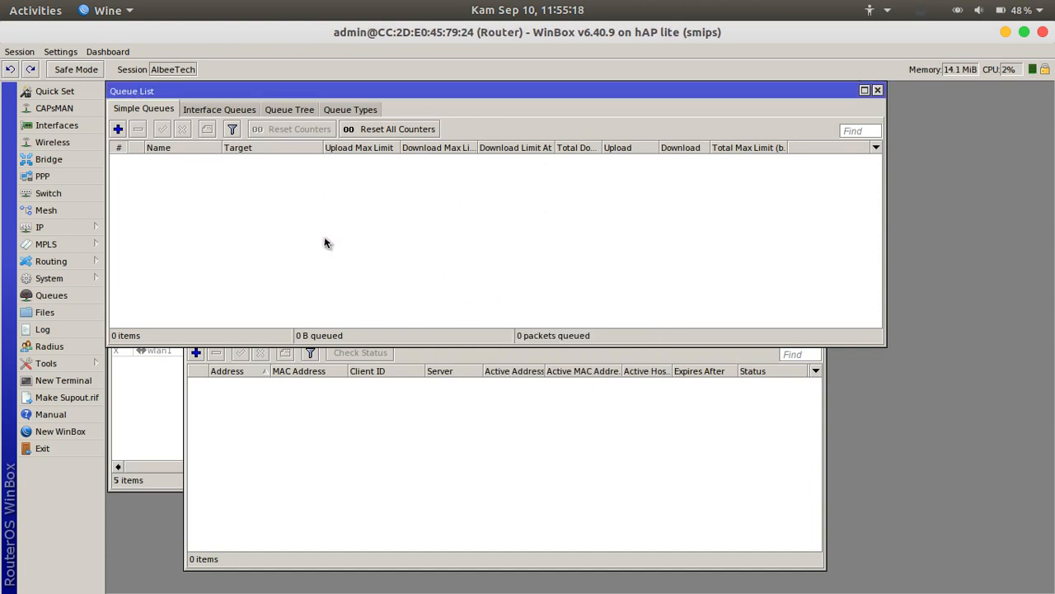
Open the router's IP address list and start a new address entry
left_click(85, 228)
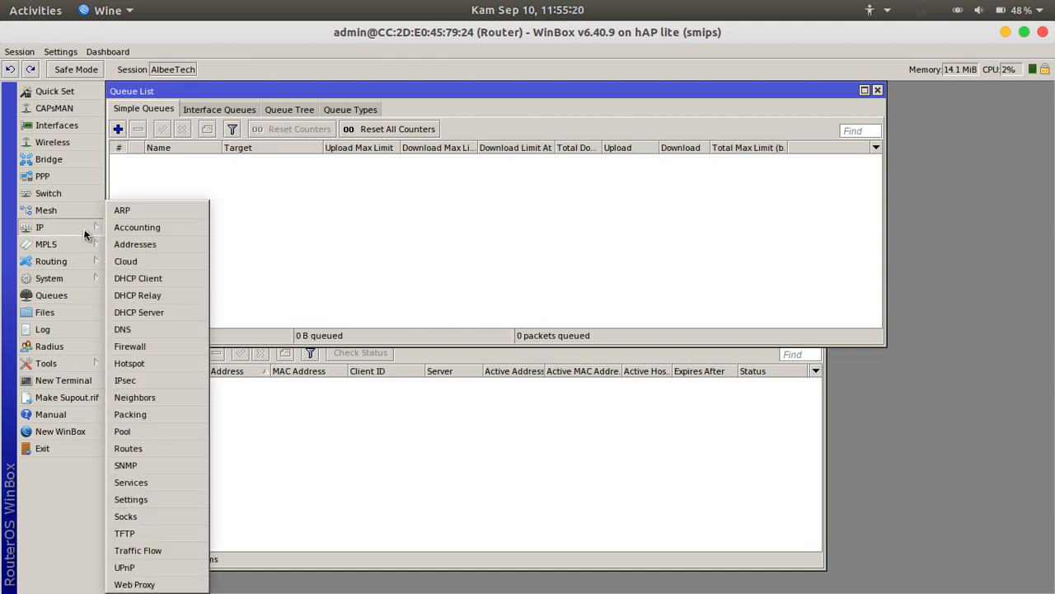
left_click(148, 245)
left_click(428, 202)
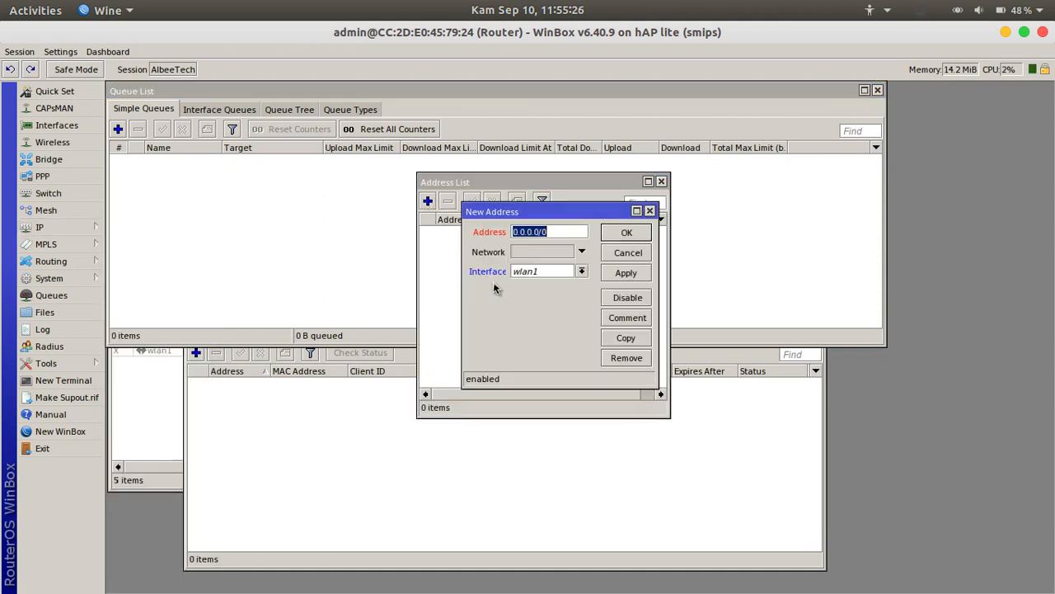
Switch to GNS3 and add a note reading 192.168.10.2/29 below the ISP-1 cloud
mouse_move(608, 582)
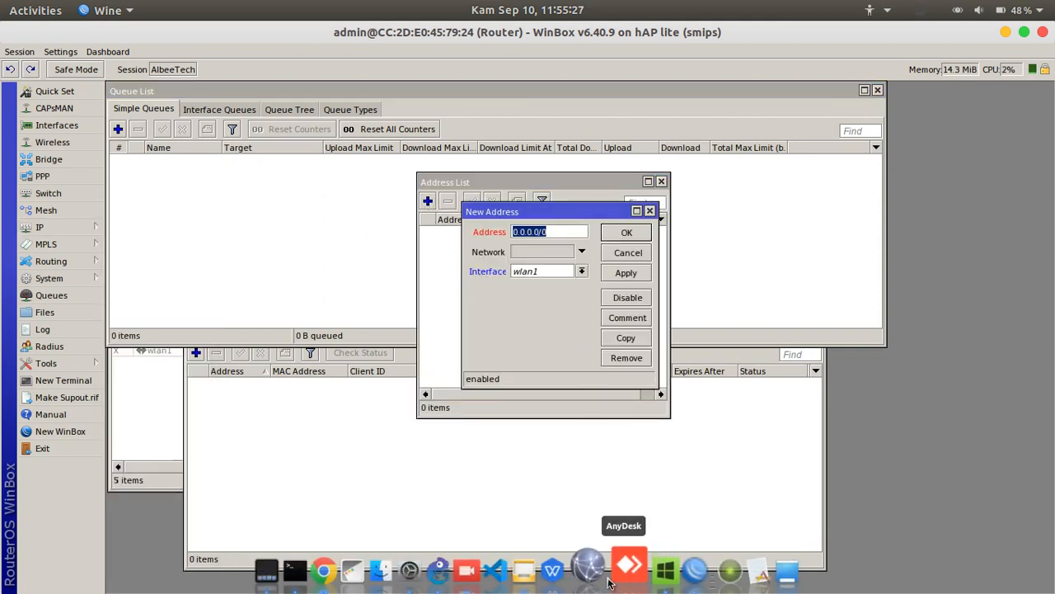
left_click(438, 569)
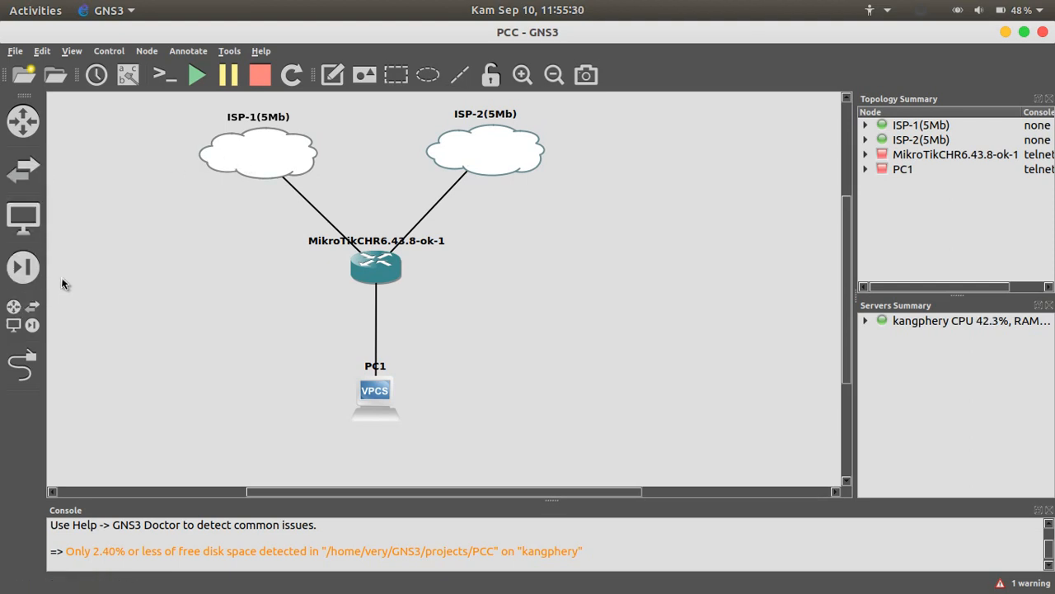
left_click(338, 78)
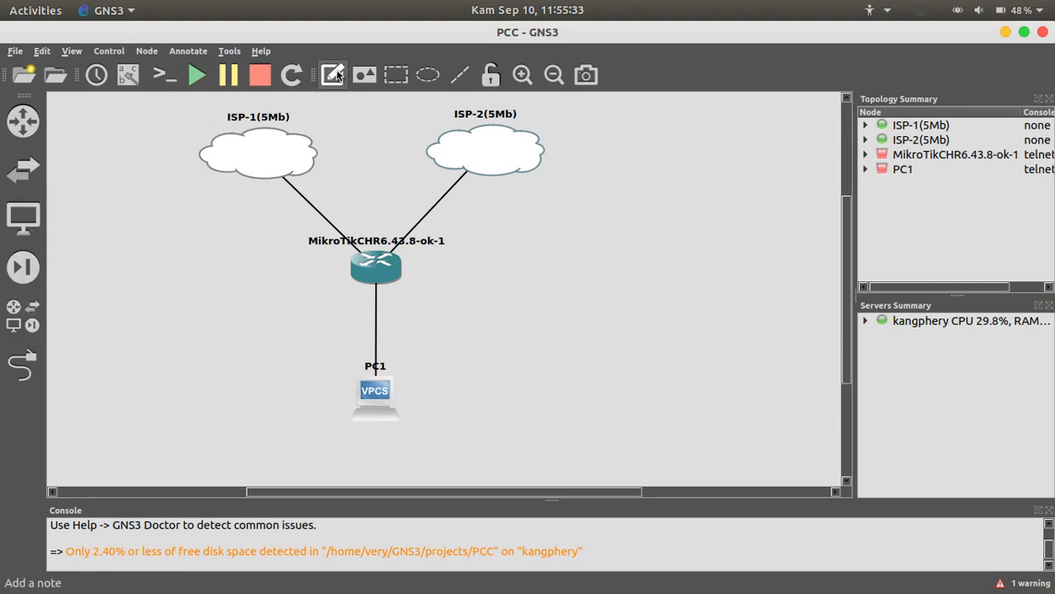
left_click(192, 184)
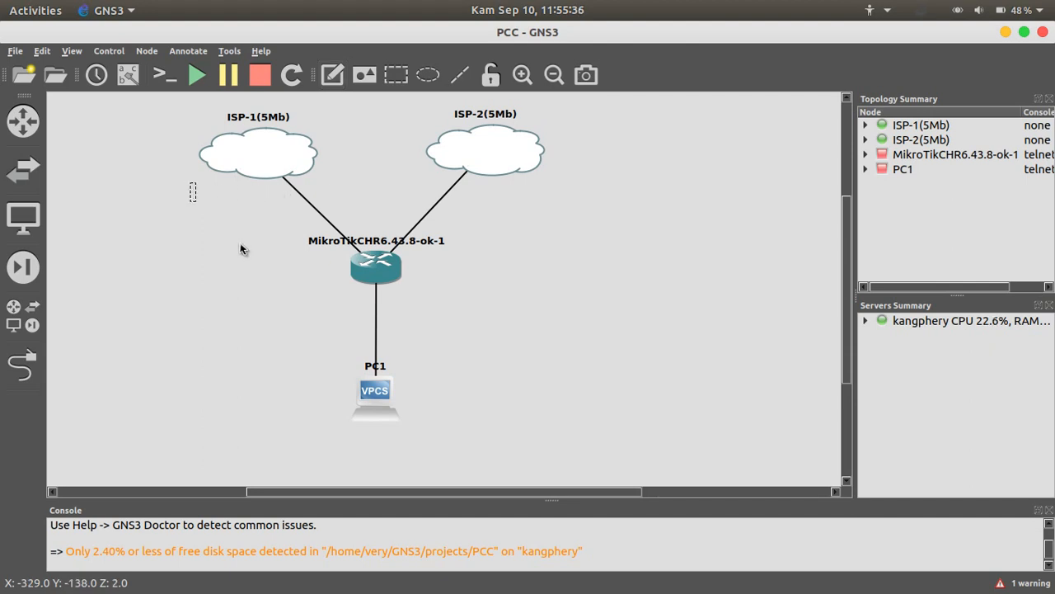
type("192")
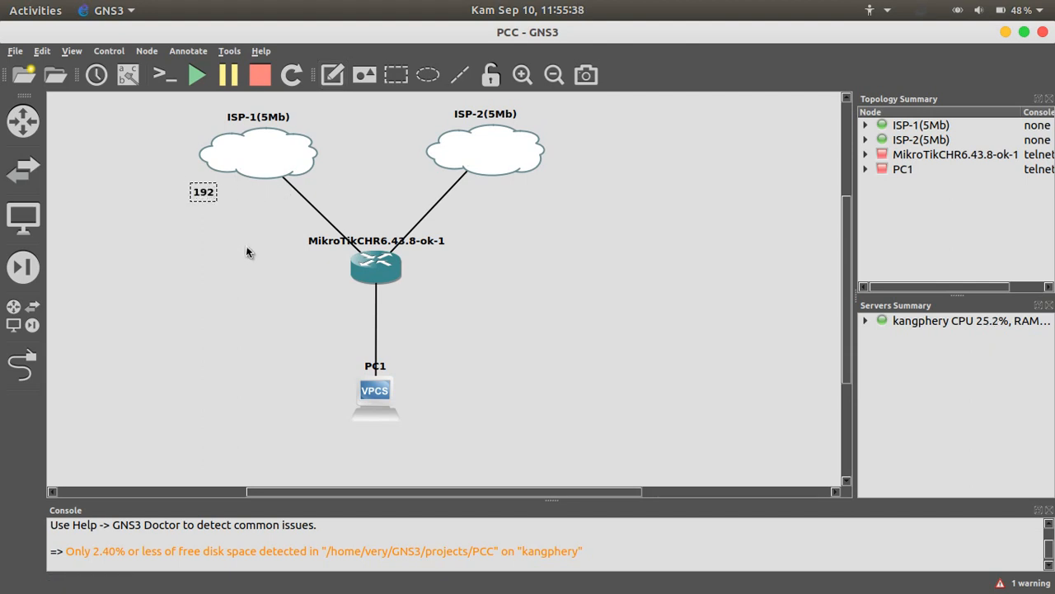
type(".168.10")
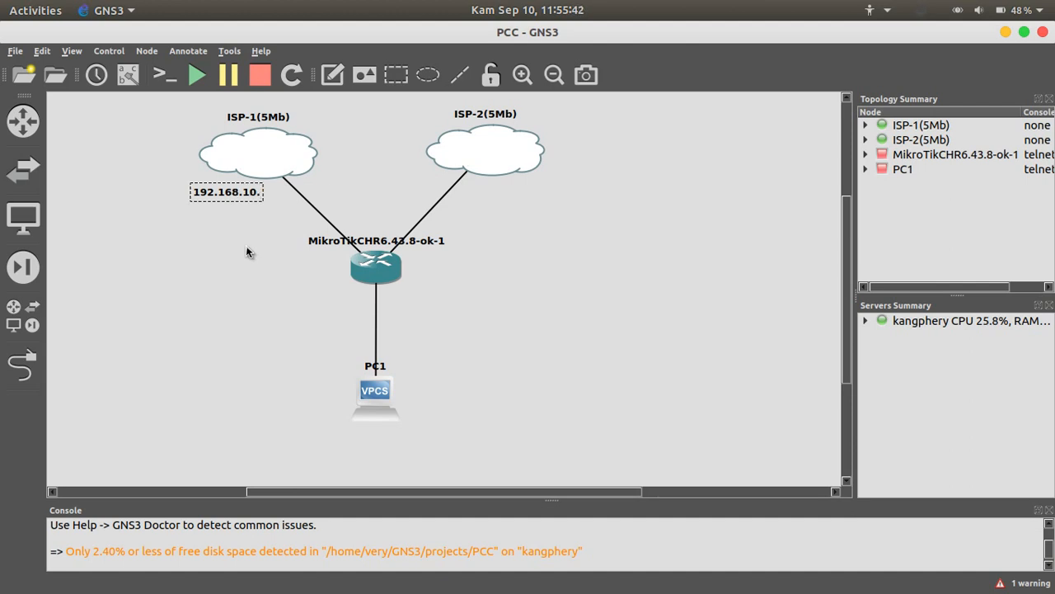
type(".2/29")
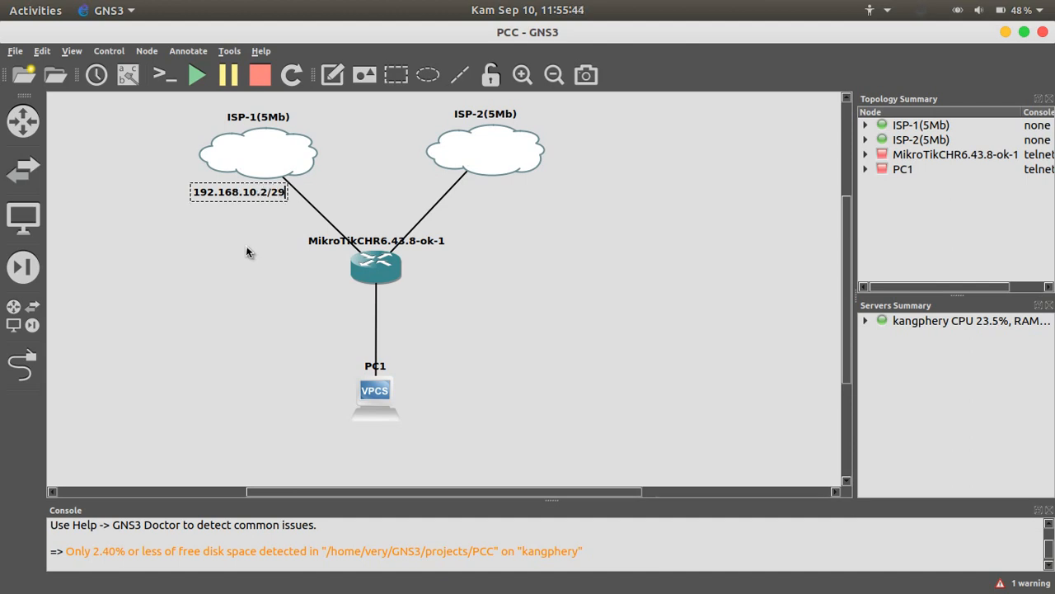
left_click(493, 233)
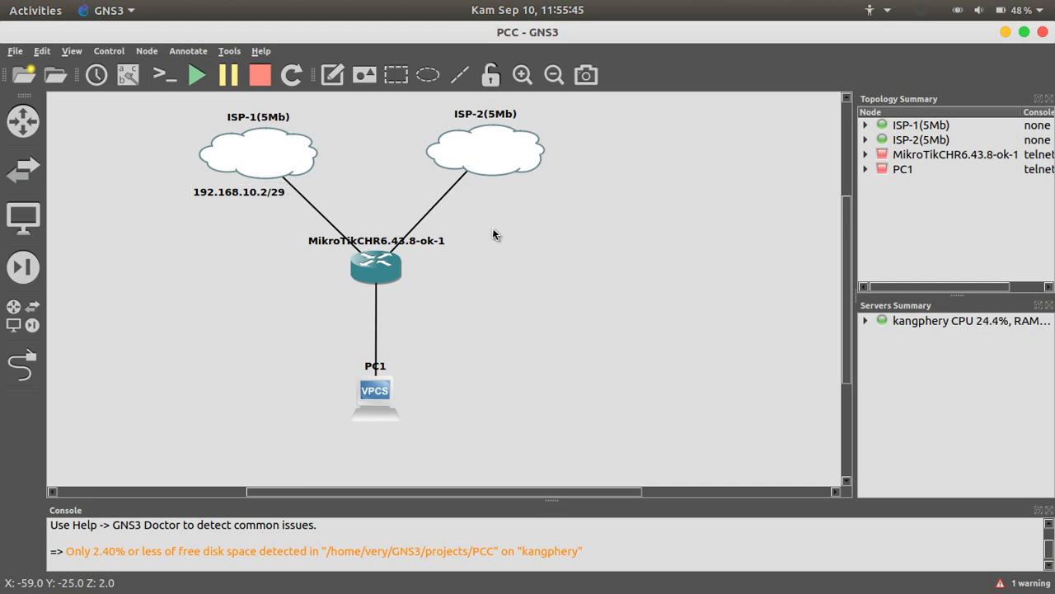
Duplicate the ISP-1 address note and place the copy below the ISP-2 cloud
left_click(212, 194)
right_click(212, 194)
left_click(252, 200)
left_click_drag(228, 214, 484, 197)
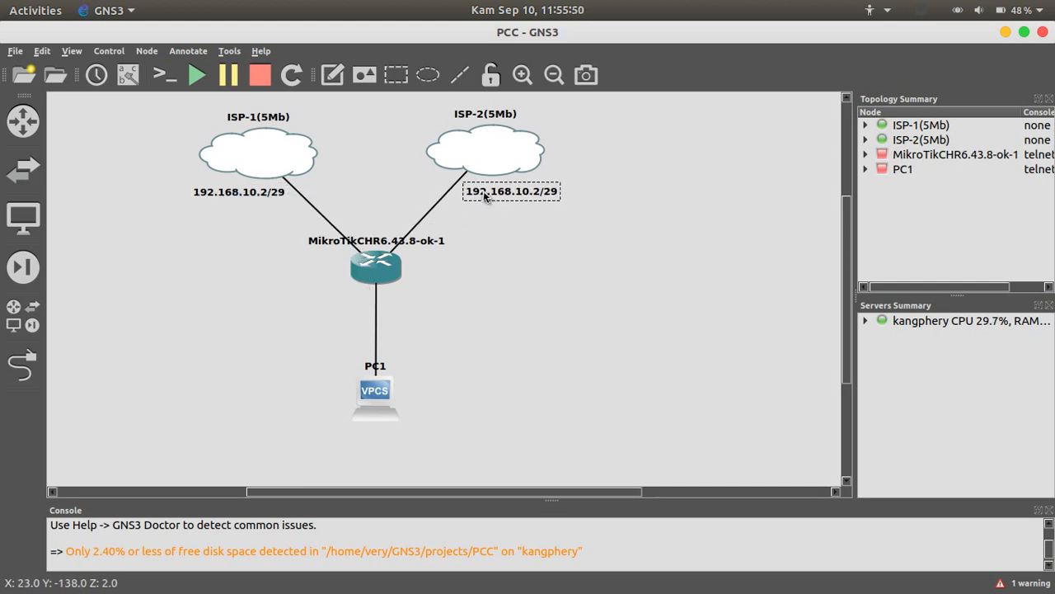
Change the text of the note below ISP-2 to 192.168.20.1/29
right_click(538, 195)
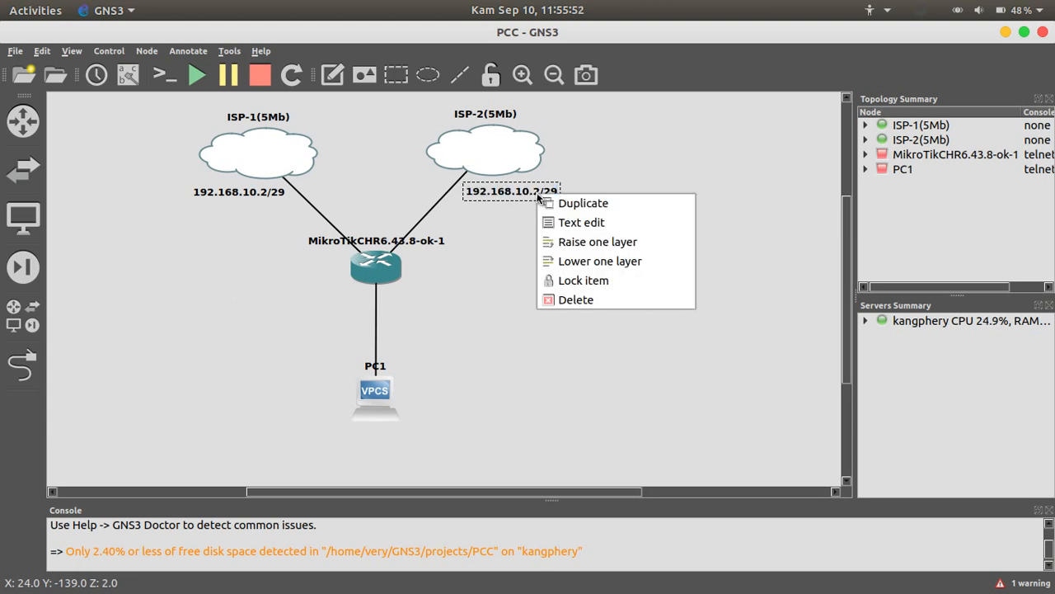
left_click(548, 224)
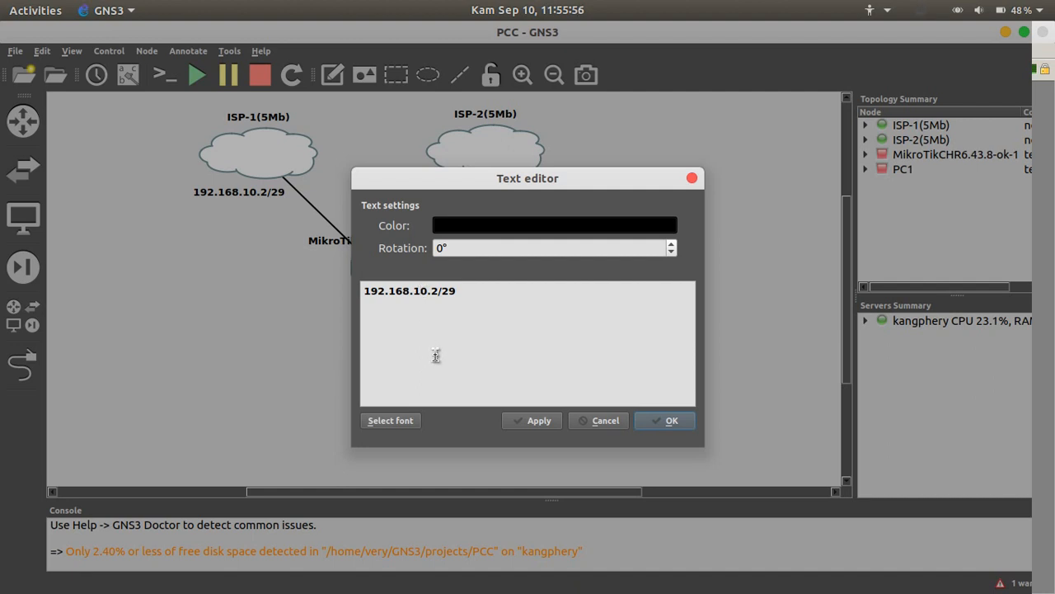
key("BackSpace")
type("2")
key("BackSpace")
left_click(668, 421)
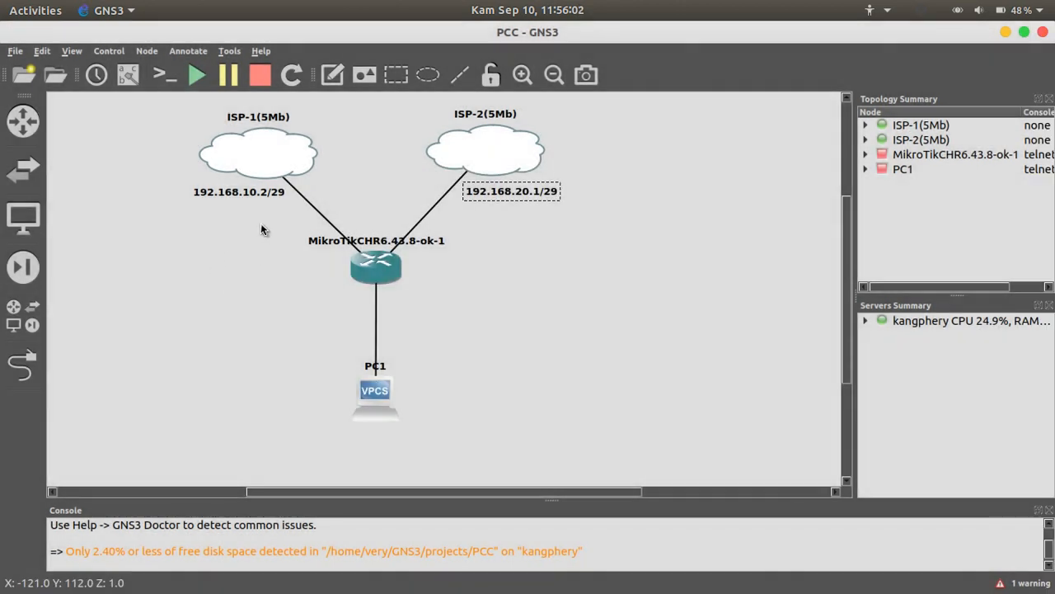
Change the text of the note below ISP-1 to 192.168.10.1/29
left_click(239, 192)
right_click(221, 194)
left_click(287, 221)
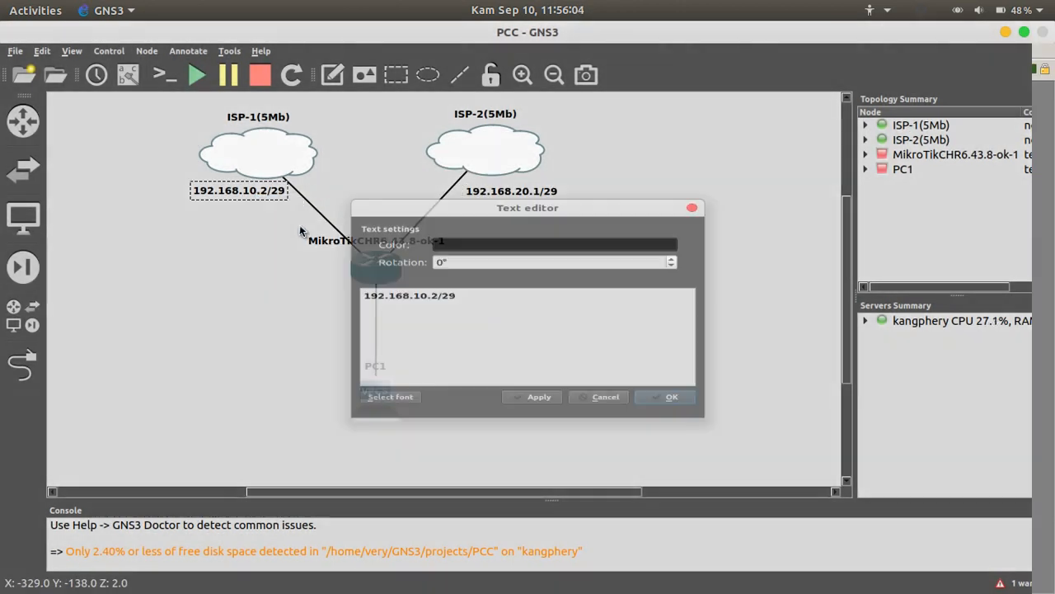
left_click(437, 292)
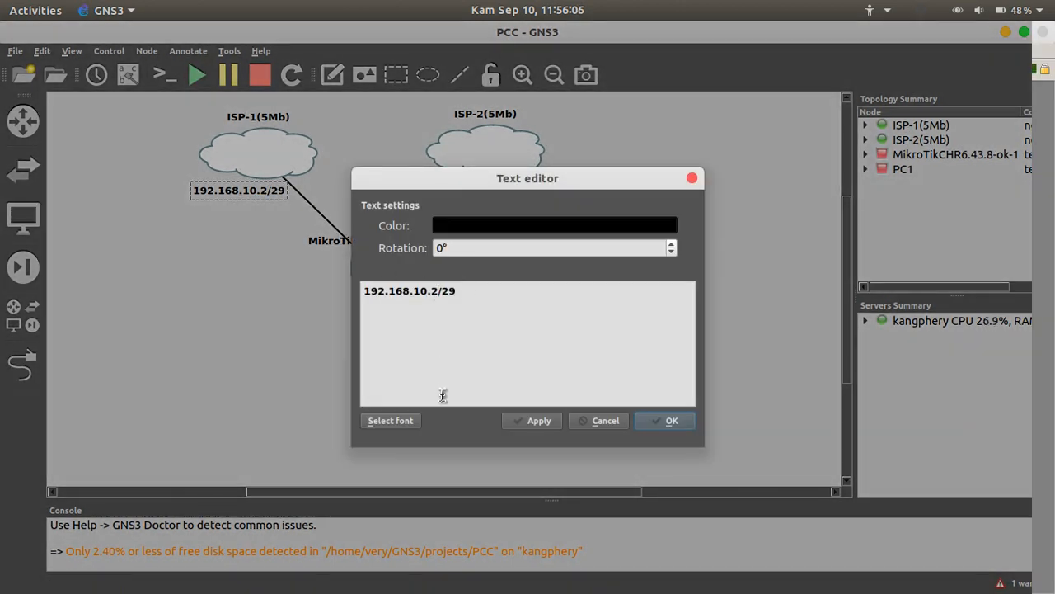
key("BackSpace")
type("1")
key("Return")
key("BackSpace")
left_click(637, 422)
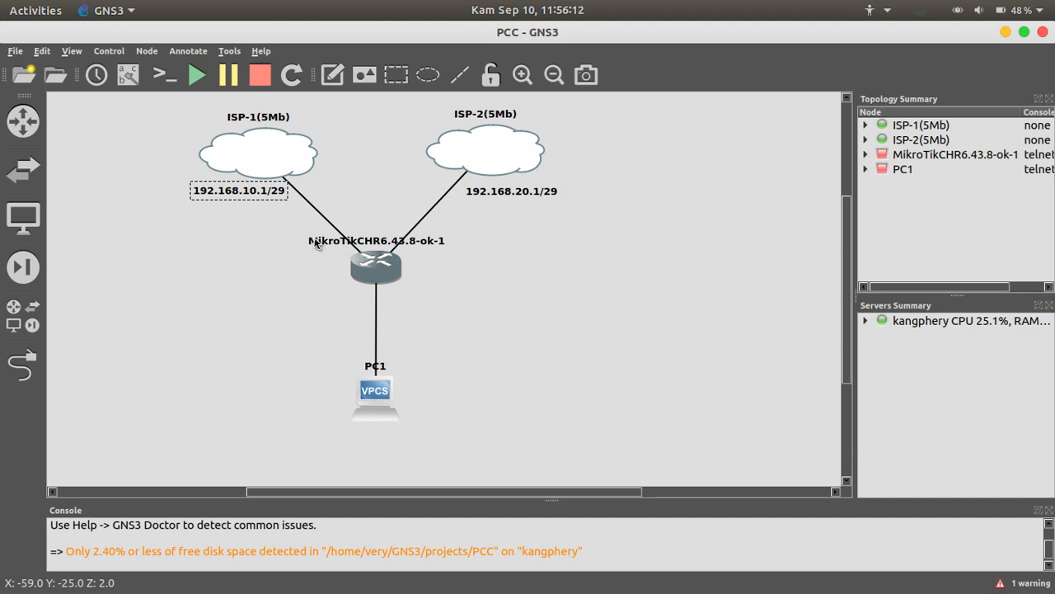
Duplicate the ISP-1 note, place the copy beside the router on the ISP-1 side, and set its text to 192.168.10.2/29
right_click(255, 193)
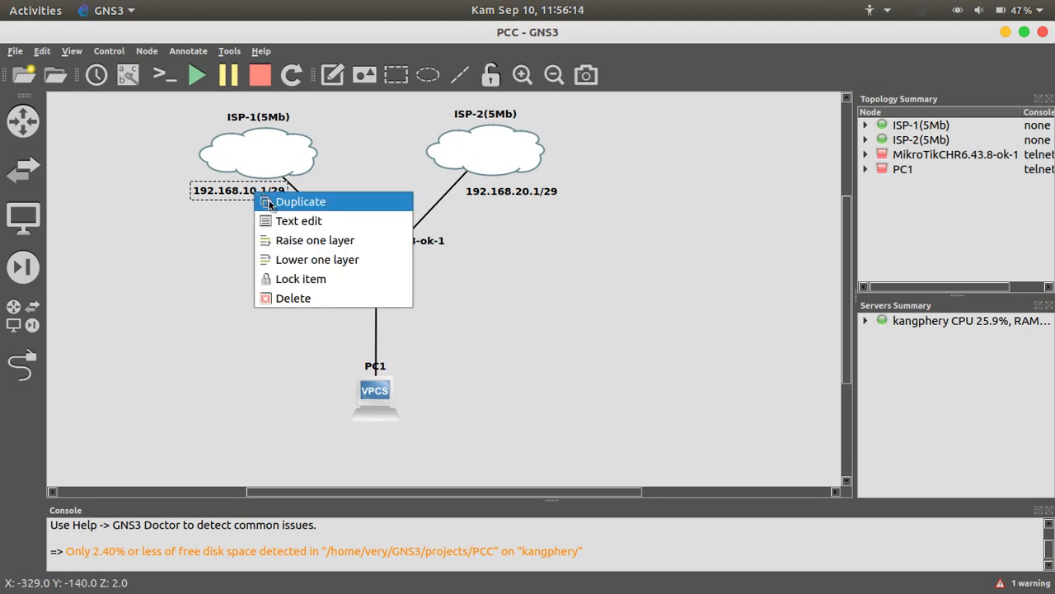
left_click(277, 208)
left_click_drag(281, 212, 289, 267)
right_click(290, 267)
left_click(312, 292)
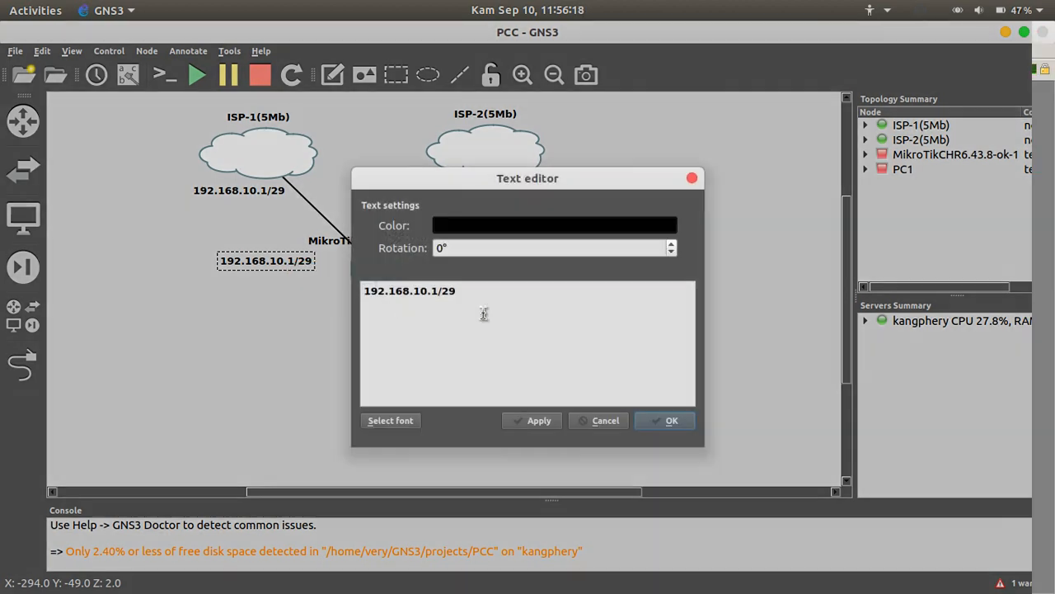
left_click(435, 291)
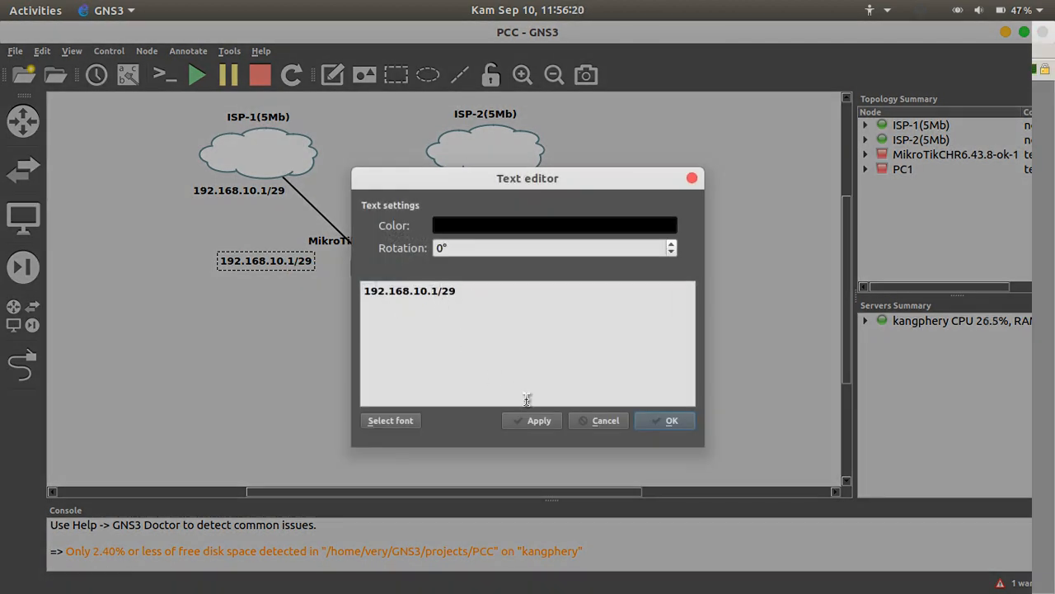
key("BackSpace")
left_click(672, 421)
Duplicate the ISP-2 note, place the copy beside the router on the ISP-2 side, and set its text to 192.168.20.2/29
right_click(533, 198)
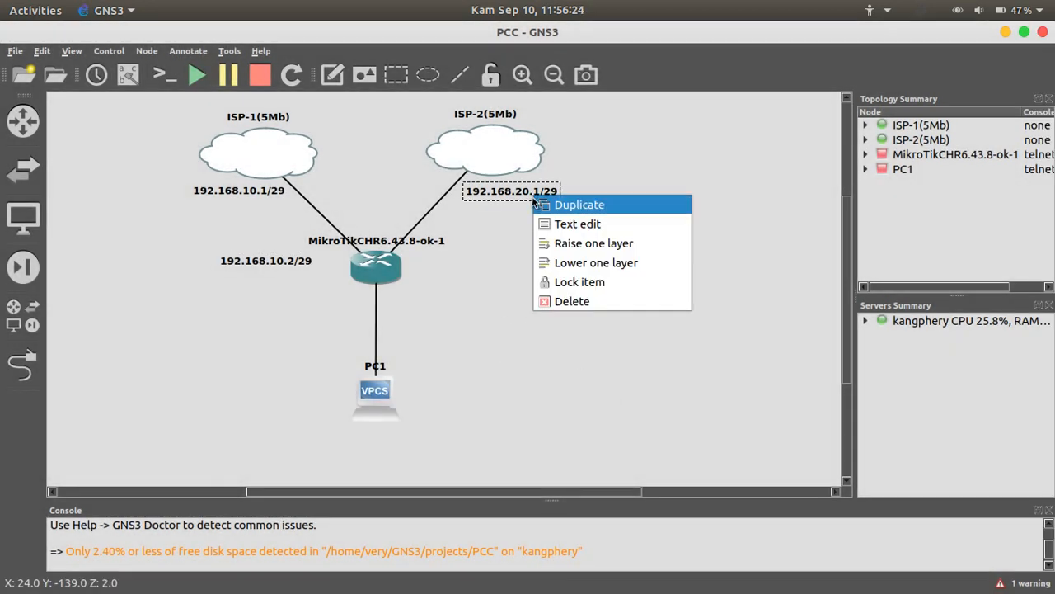
left_click(577, 204)
left_click_drag(536, 208, 488, 276)
right_click(488, 276)
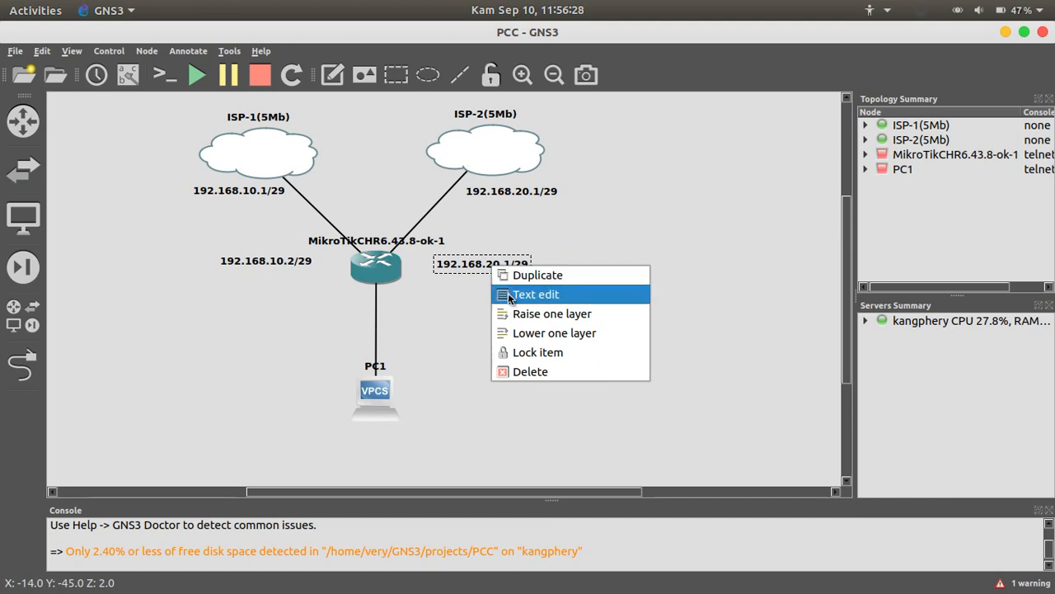
left_click(511, 292)
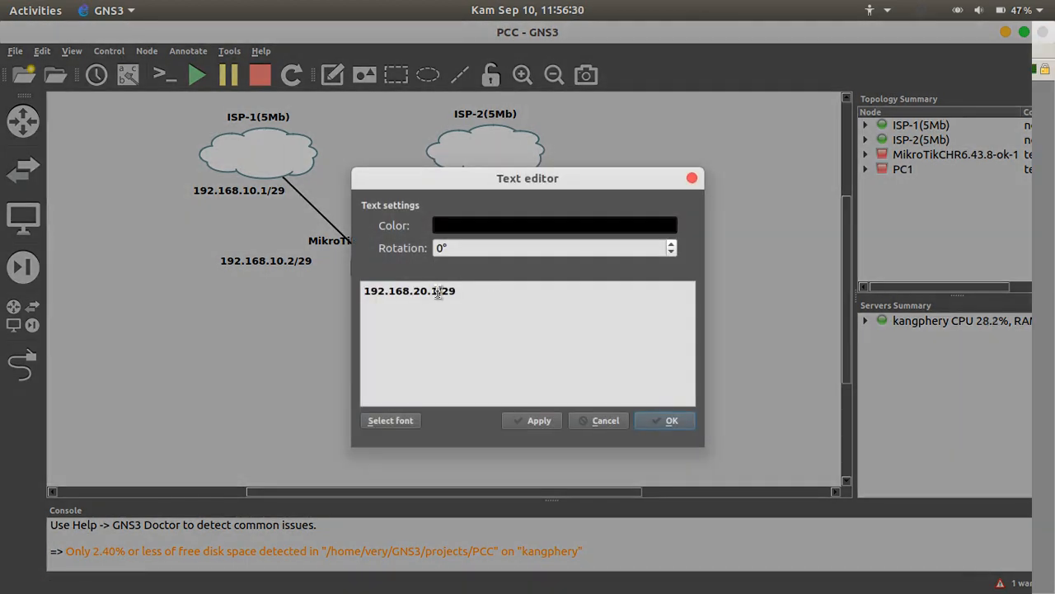
left_click(438, 293)
key("BackSpace")
type("2")
left_click(672, 421)
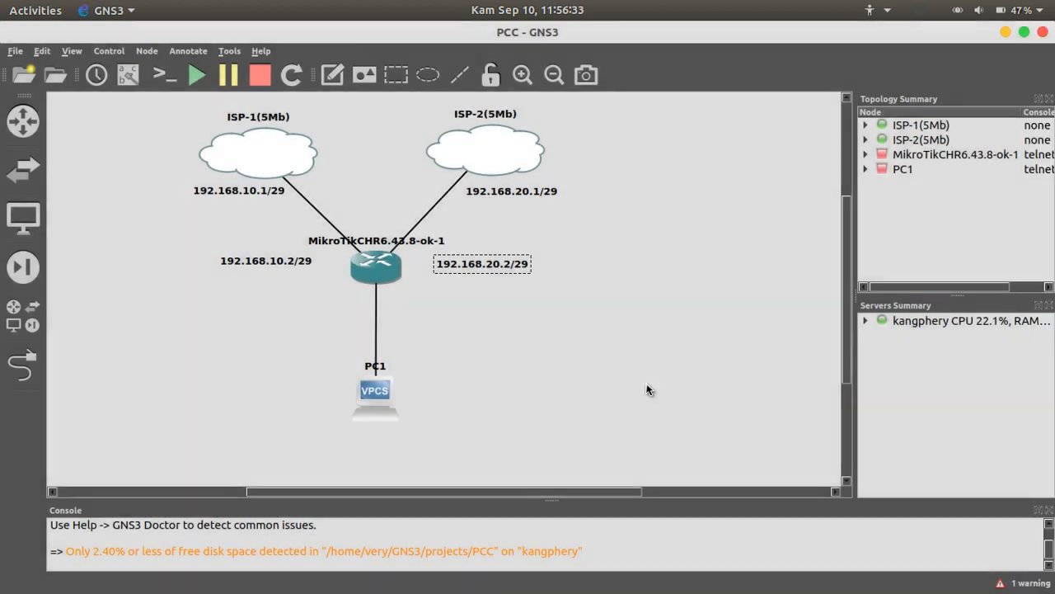
Duplicate the 192.168.20.2/29 note and place the copy below the router, beside the link to PC1
right_click(519, 262)
left_click(544, 267)
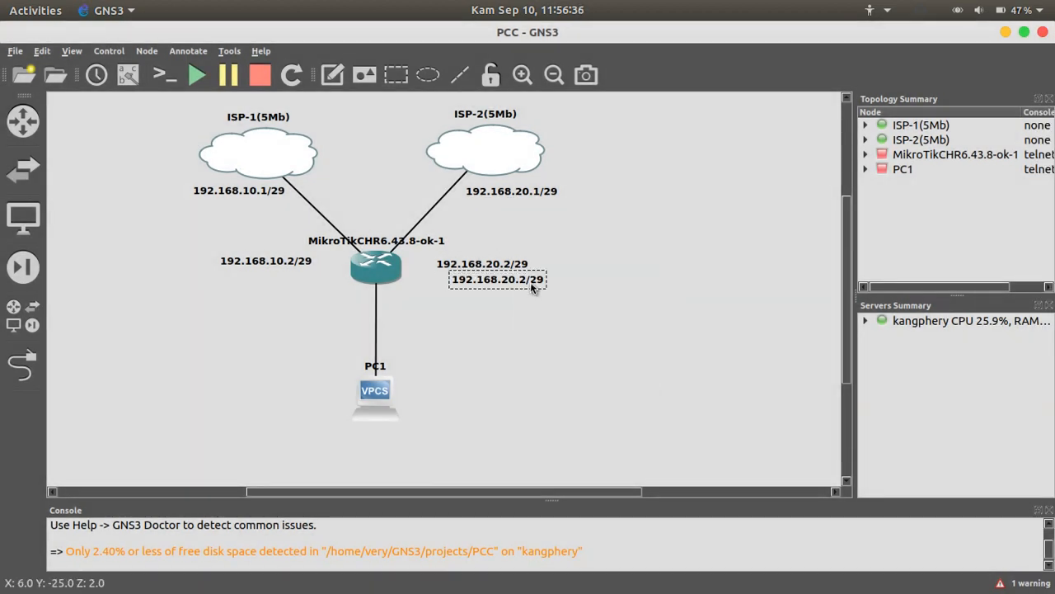
left_click_drag(540, 288, 468, 313)
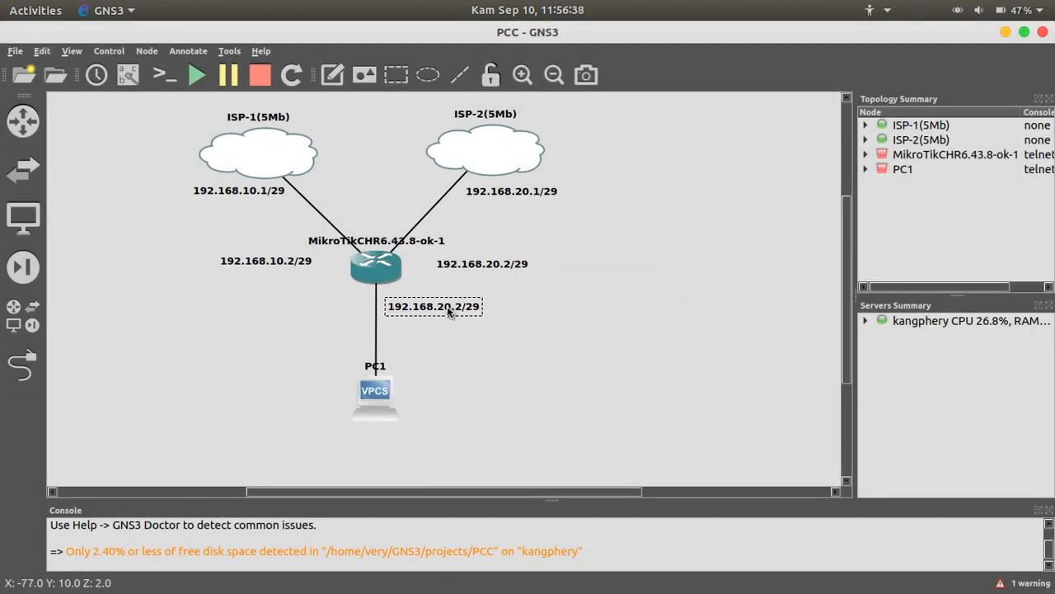
Change the text of the note beside the router-to-PC1 link to 192.168.30.1/24
right_click(449, 312)
left_click(468, 334)
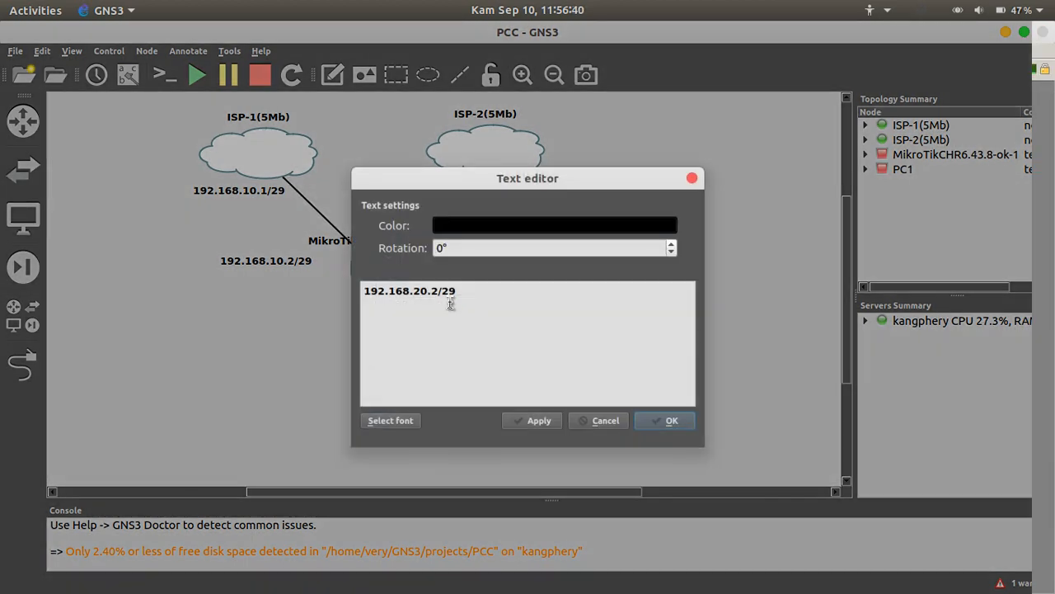
left_click(418, 293)
key("BackSpace")
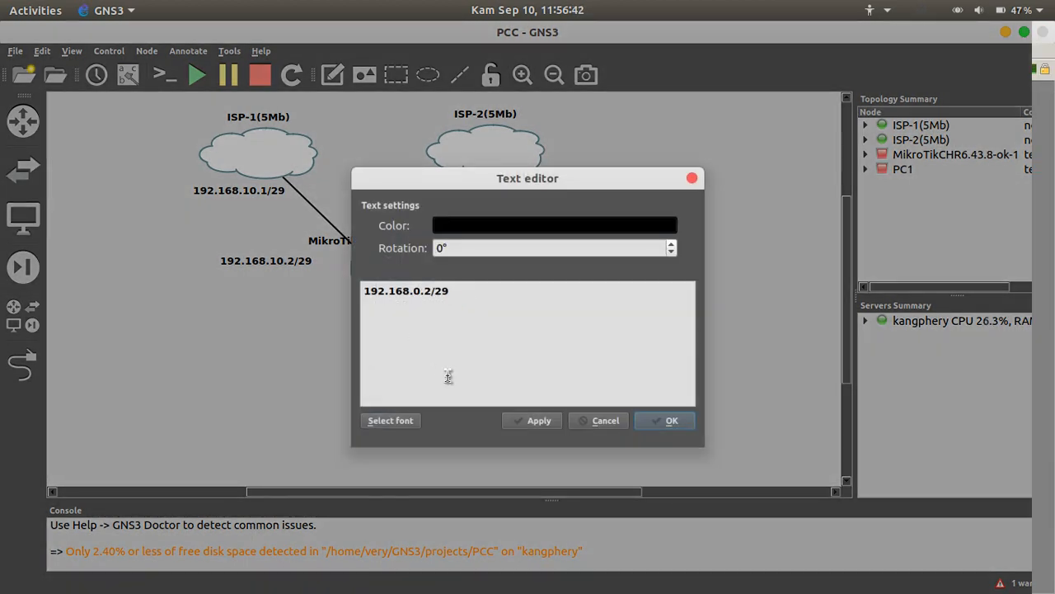
type("3")
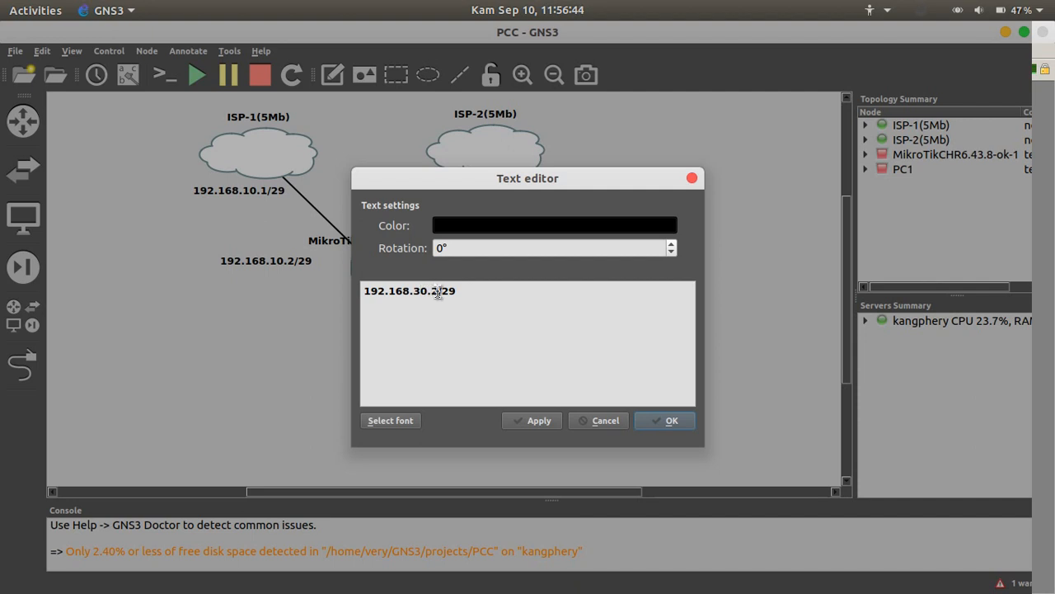
left_click(438, 292)
key("BackSpace")
type("1")
key("BackSpace")
type("4")
left_click(673, 420)
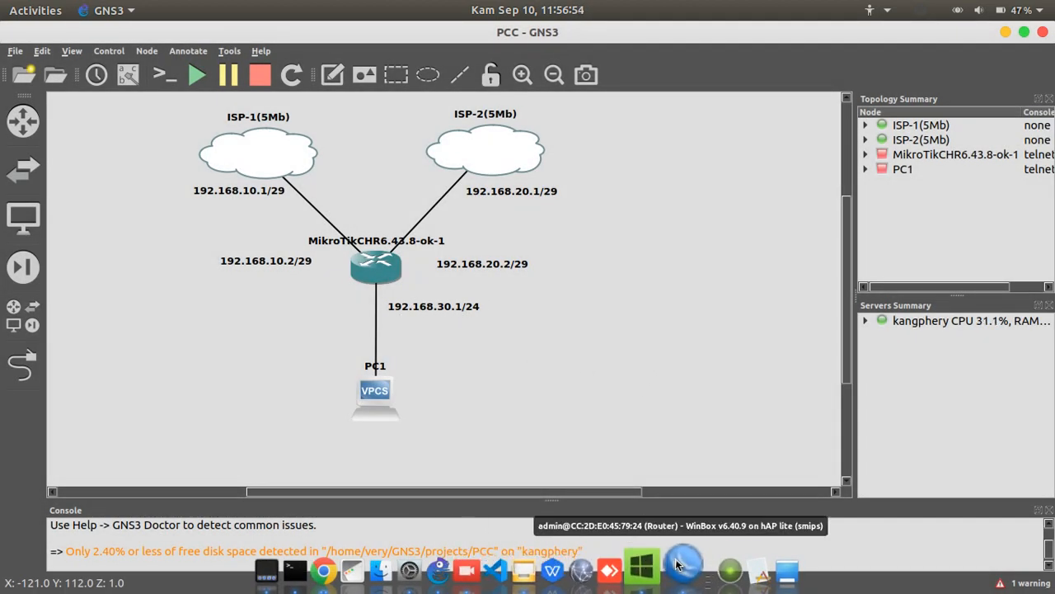
Switch to WinBox and add the IP address 192.168.10.2/29 on interface ether1
left_click(681, 565)
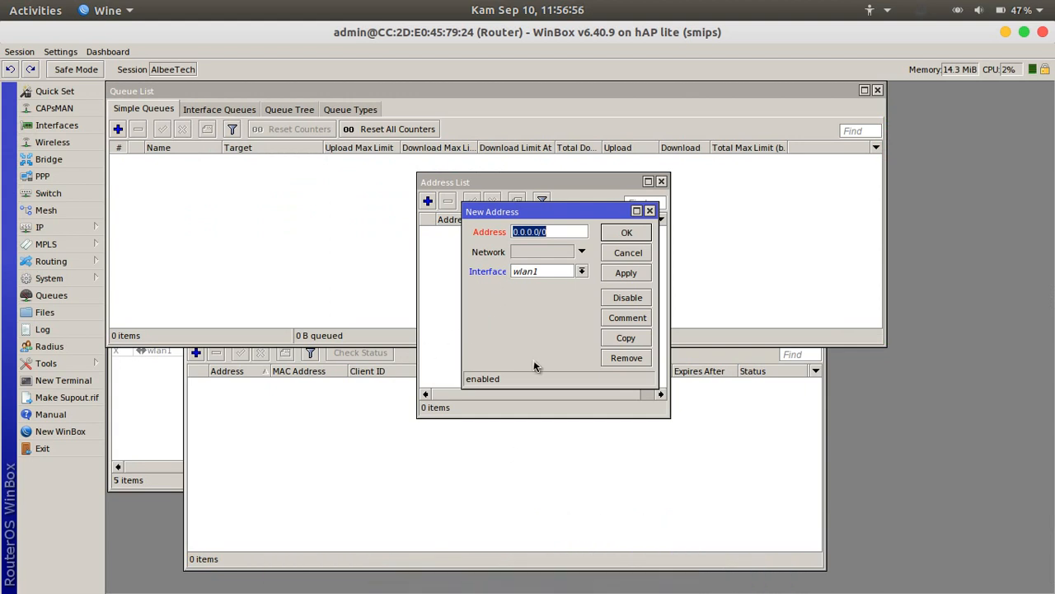
type("192.168")
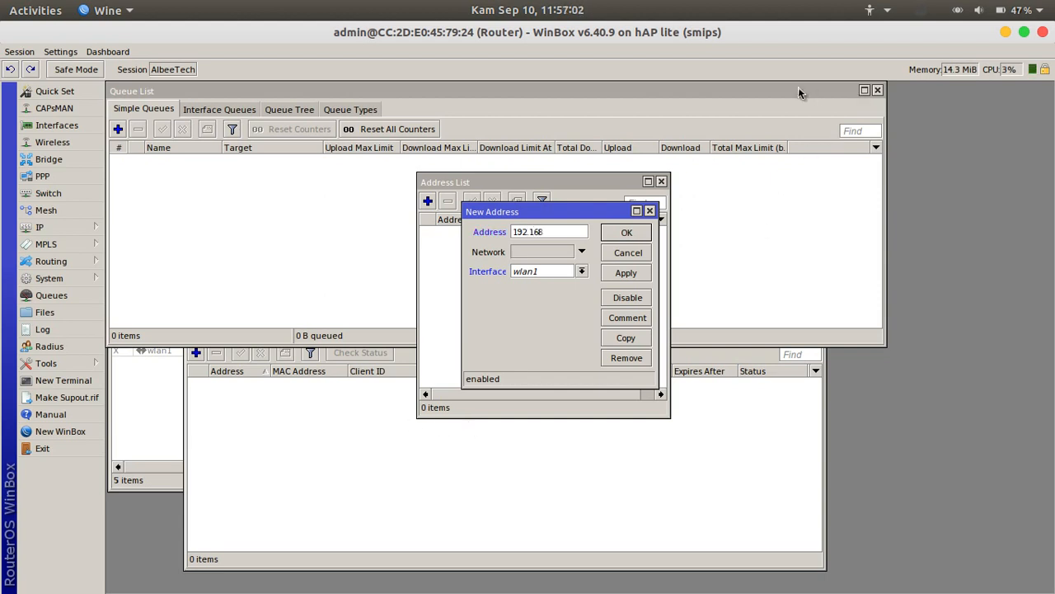
type(".10.2")
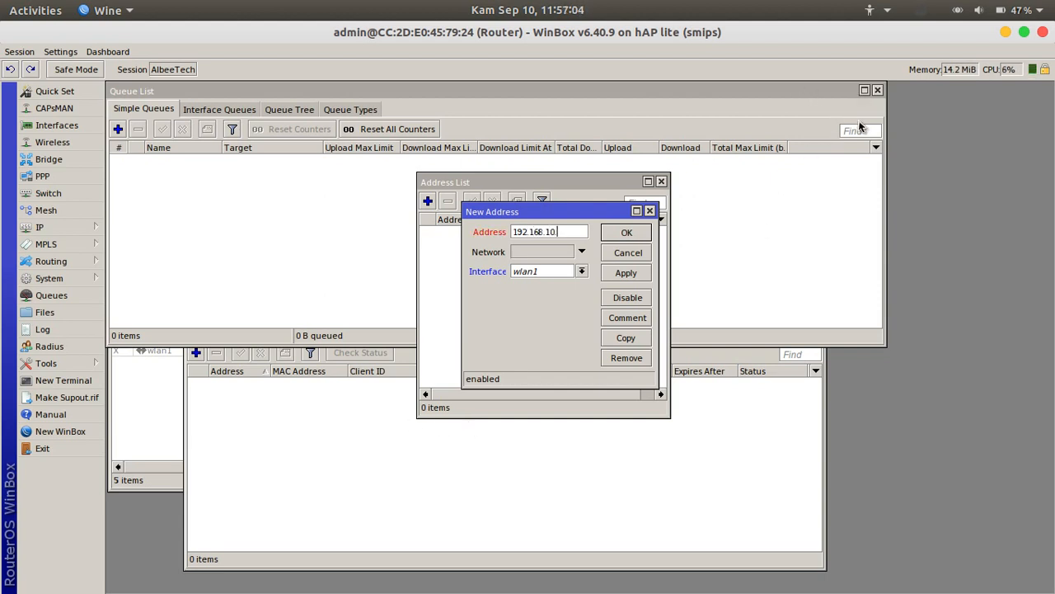
type("/29")
left_click(549, 271)
left_click(542, 284)
left_click(618, 277)
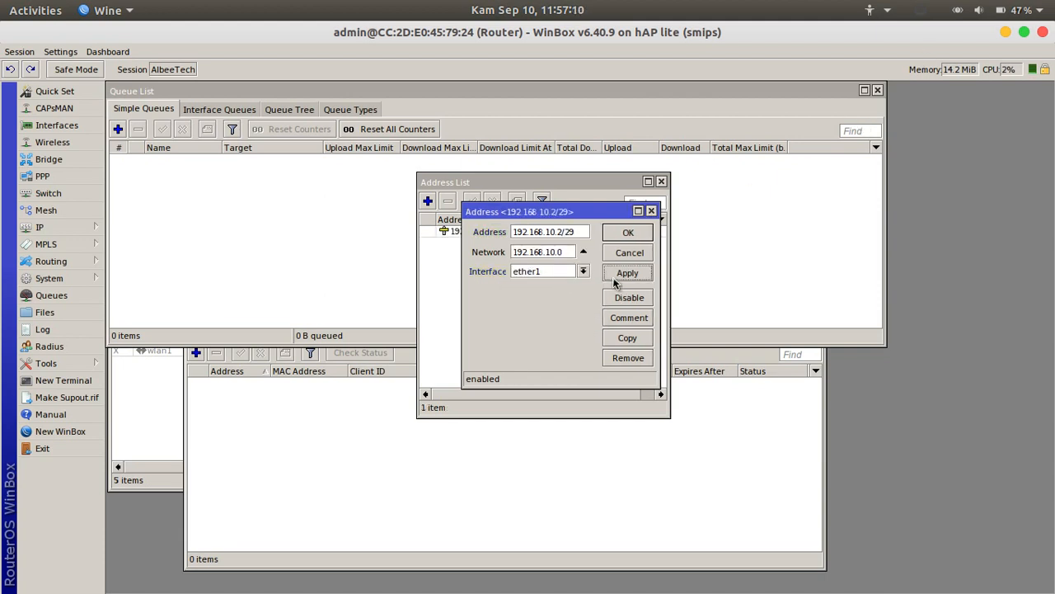
Copy the ether1 address entry as 192.168.20.2/29 on interface ether2 and close both address dialogs
left_click(628, 337)
left_click(565, 247)
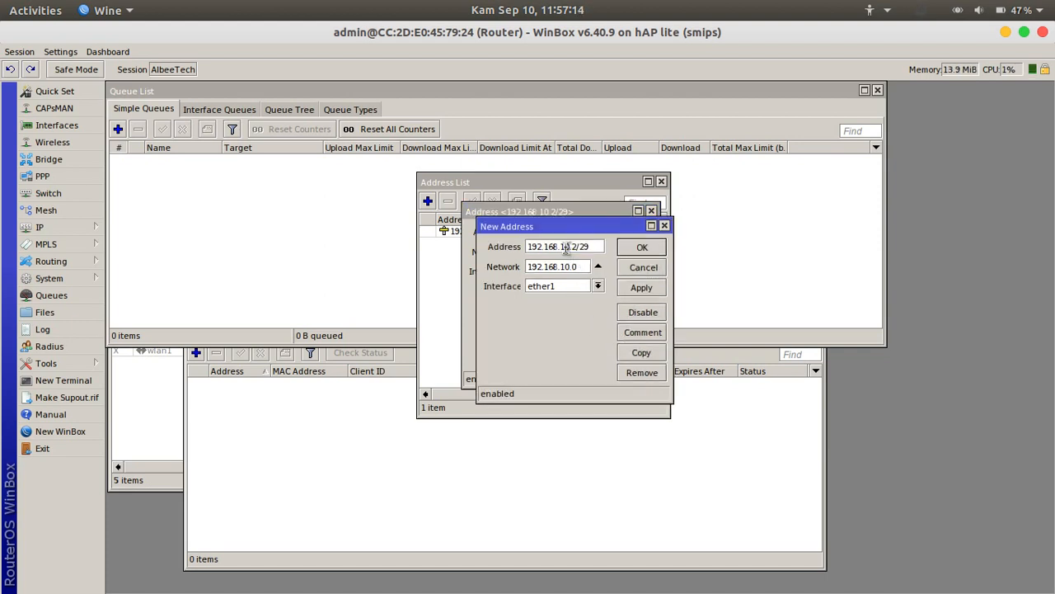
key("BackSpace")
left_click(597, 288)
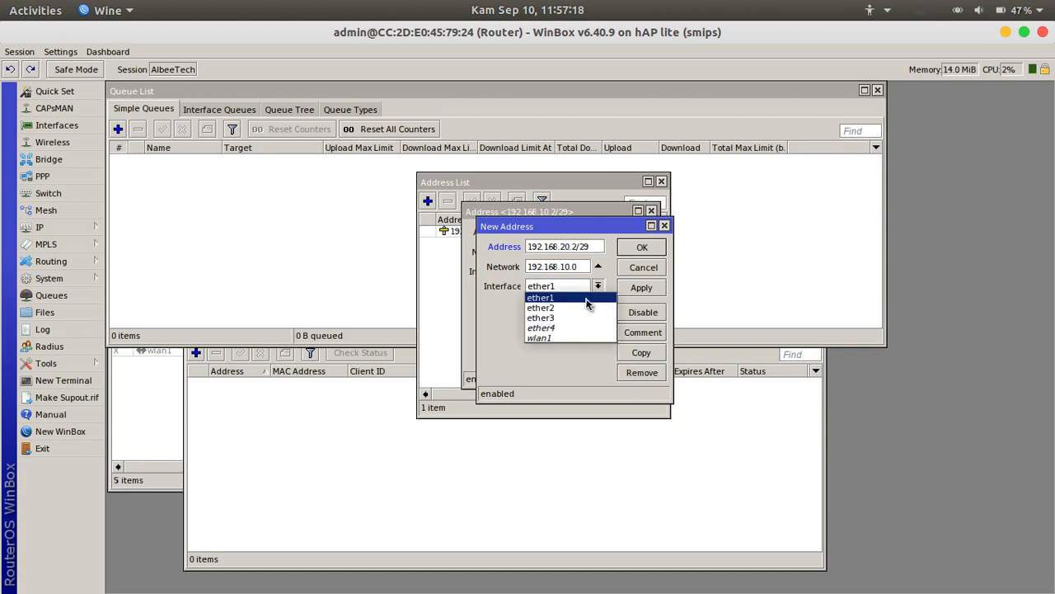
left_click(589, 307)
left_click(657, 291)
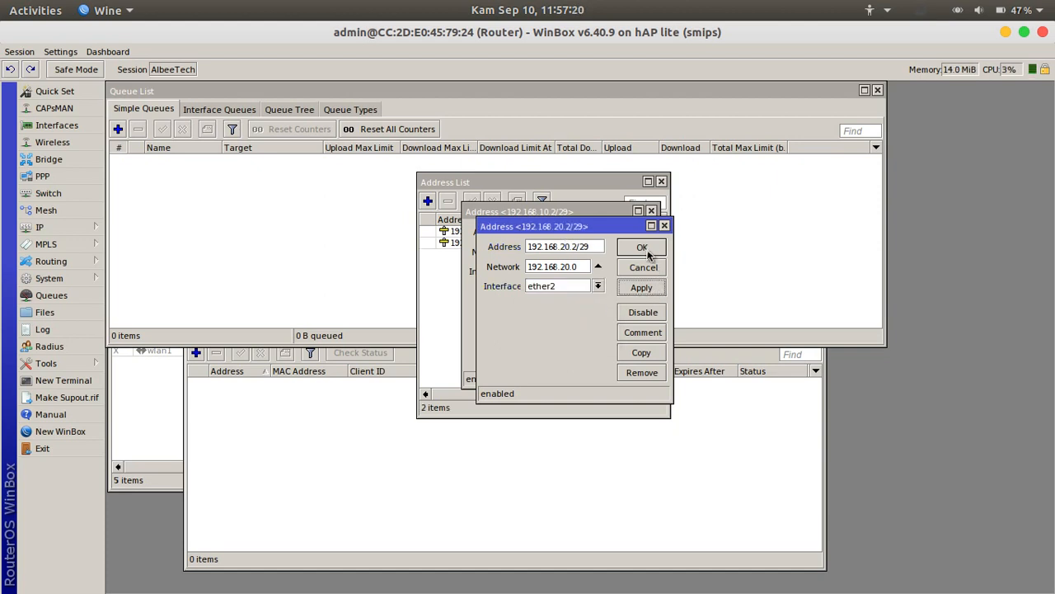
left_click(651, 252)
left_click(634, 236)
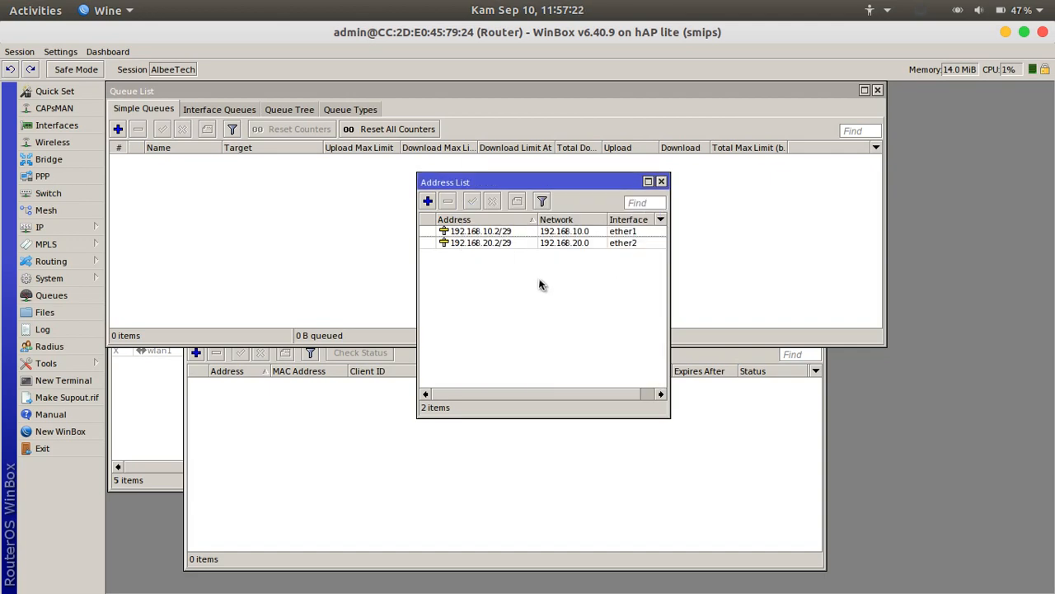
Open a new terminal below the address list and test the ISP-1 gateway by pinging 192.168.10.1
left_click(64, 380)
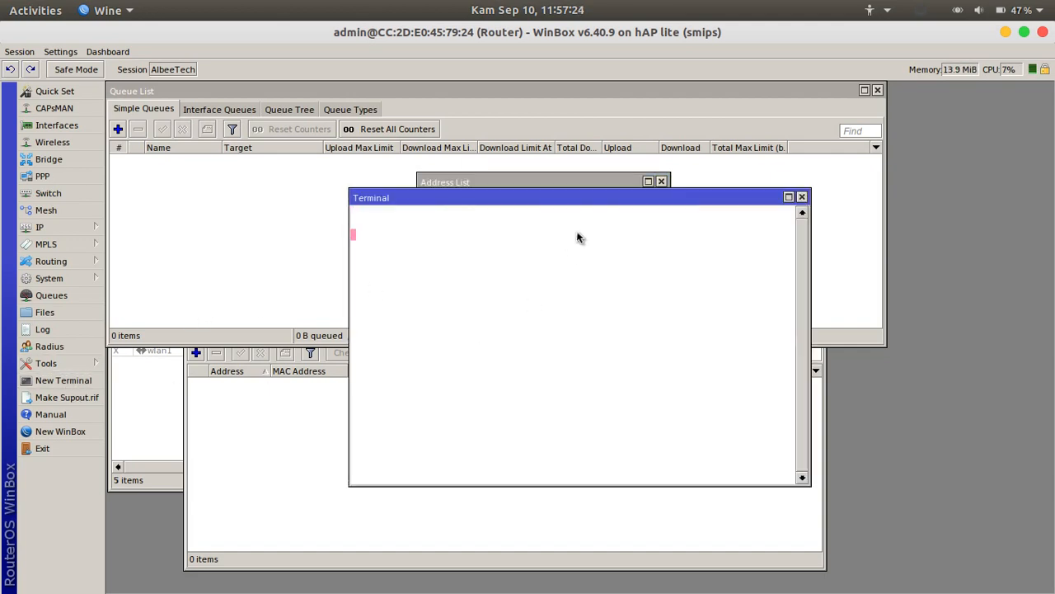
left_click_drag(590, 197, 645, 276)
type("ping ")
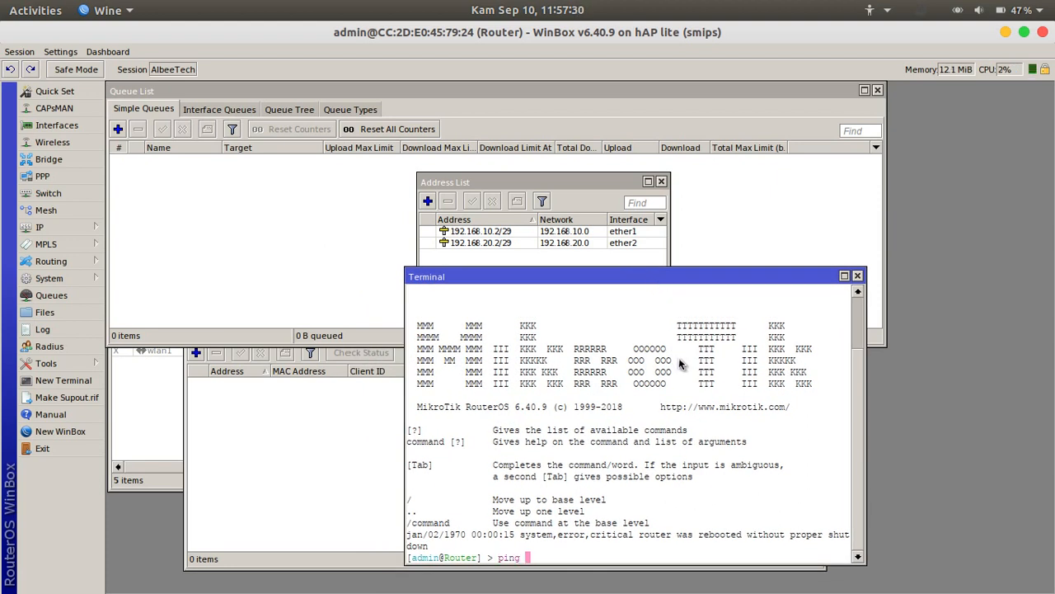
type("192.168.10.1")
key("Return")
key("ctrl+c")
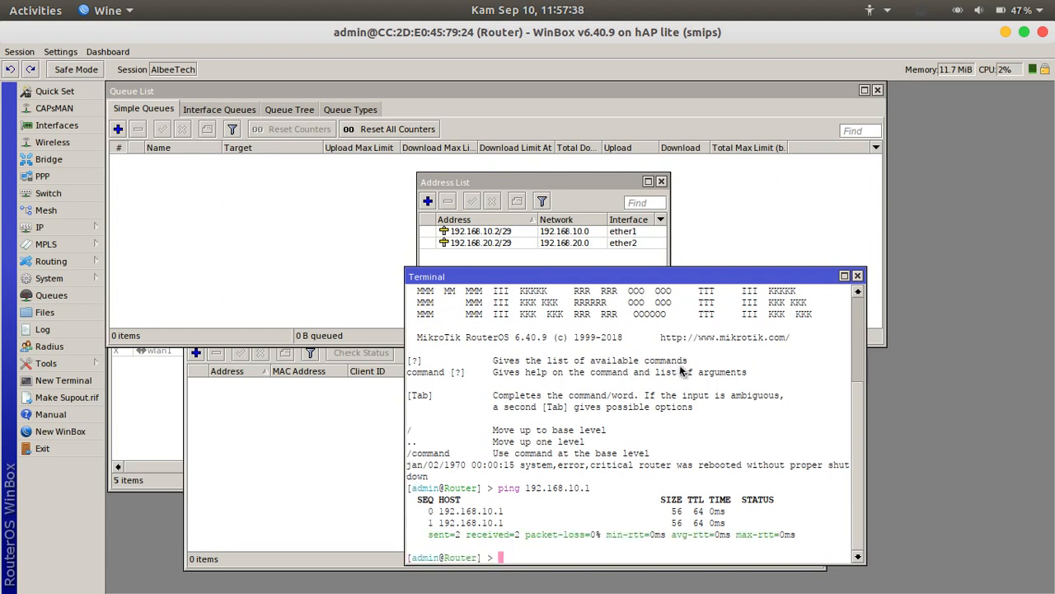
Ping the ISP-2 gateway 192.168.20.1 and the internet host 8.8.8.8, stopping each ping after a few packets
key("Up")
key("Return")
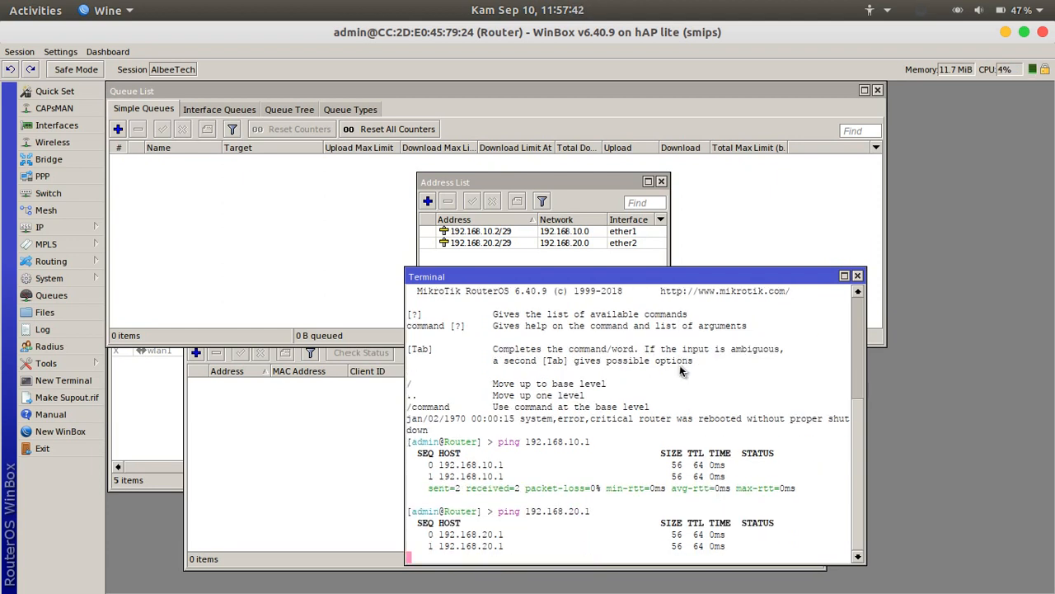
key("ctrl+c")
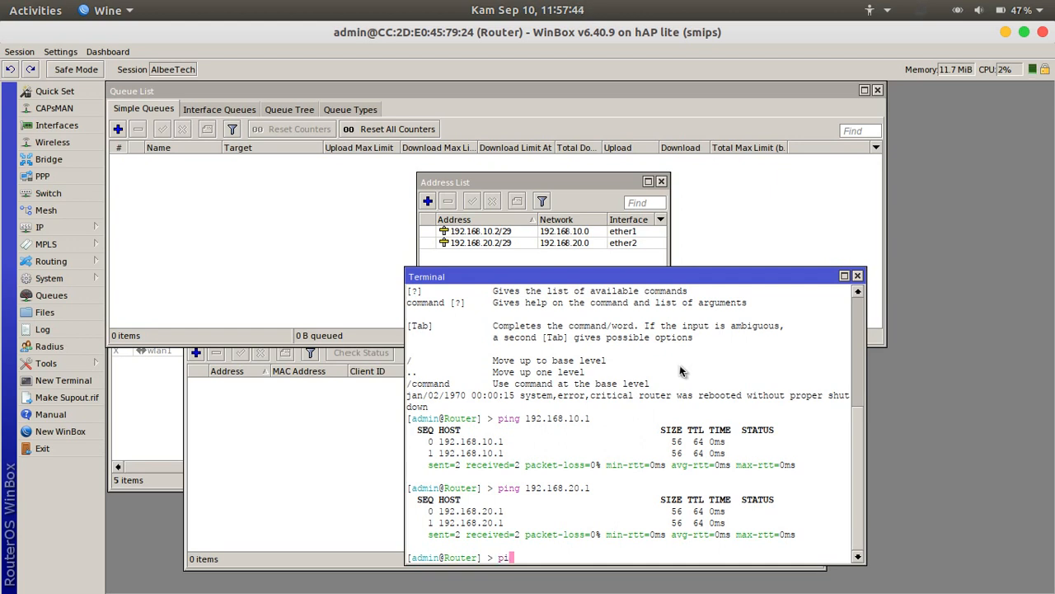
type("ping 8.8.8.8")
key("Return")
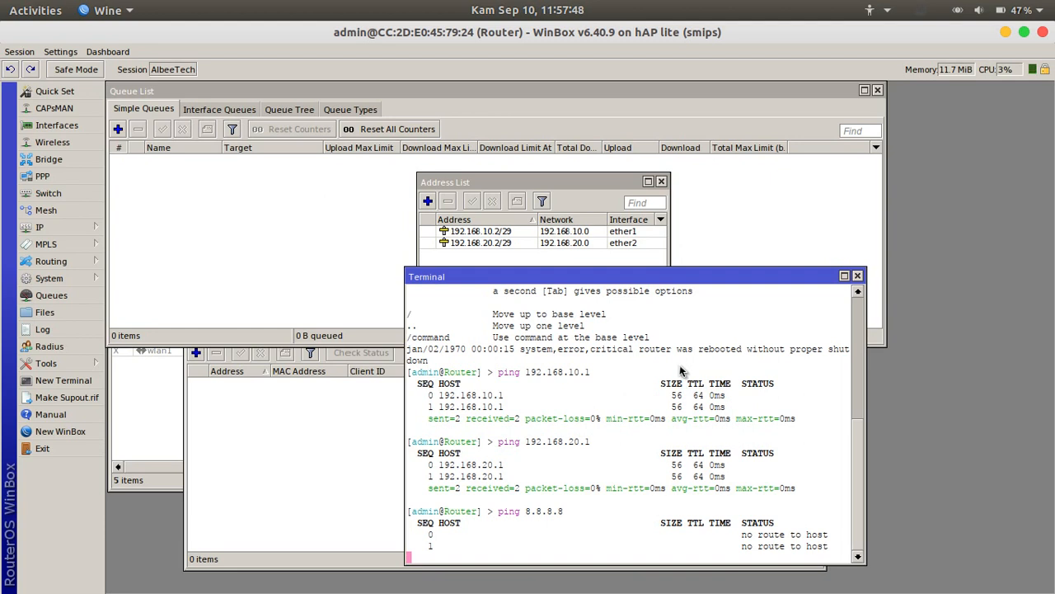
key("ctrl+c")
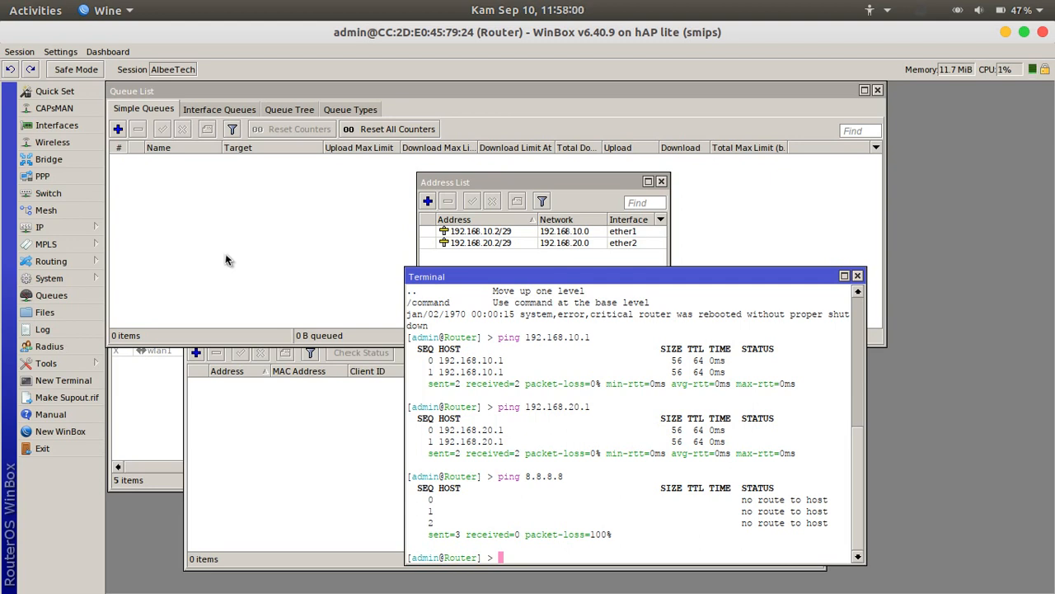
Set the router's DNS servers to 8.8.8.8 and 8.8.4.4
left_click(76, 227)
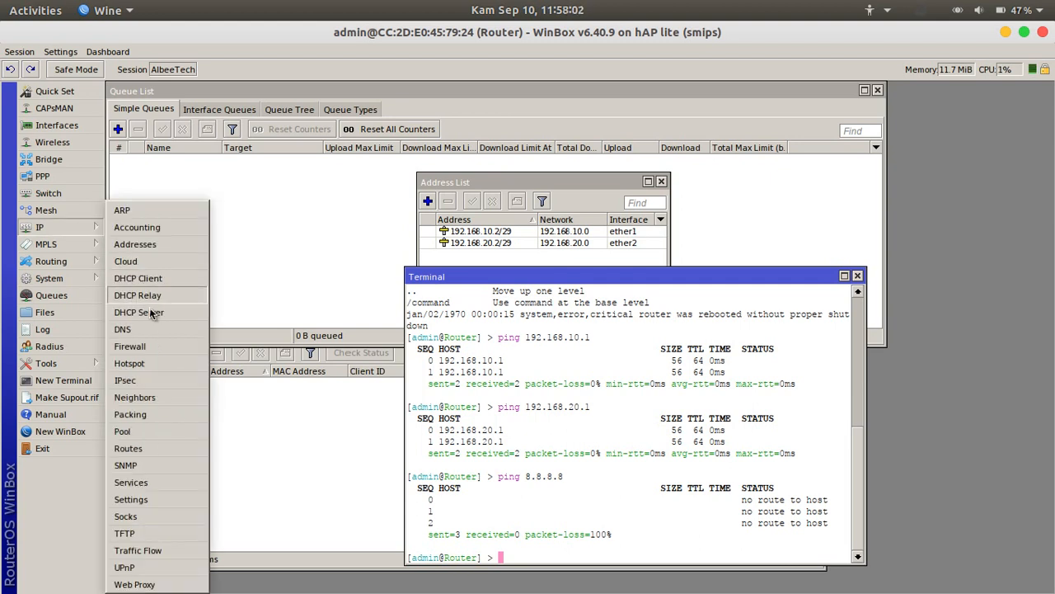
left_click(124, 329)
left_click(351, 144)
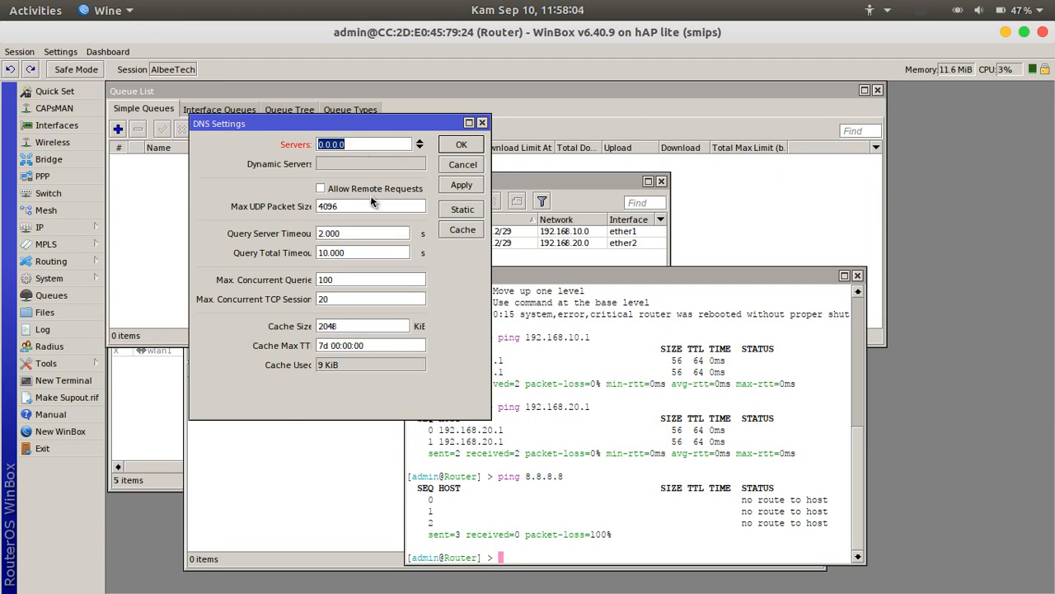
type("8.8.8.8")
left_click(419, 147)
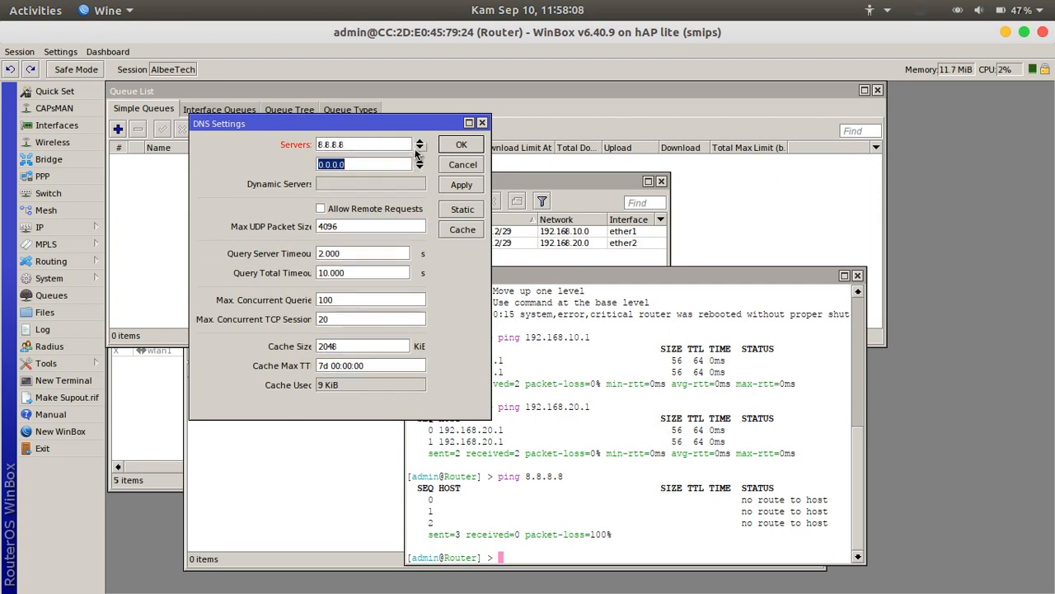
type("8.8")
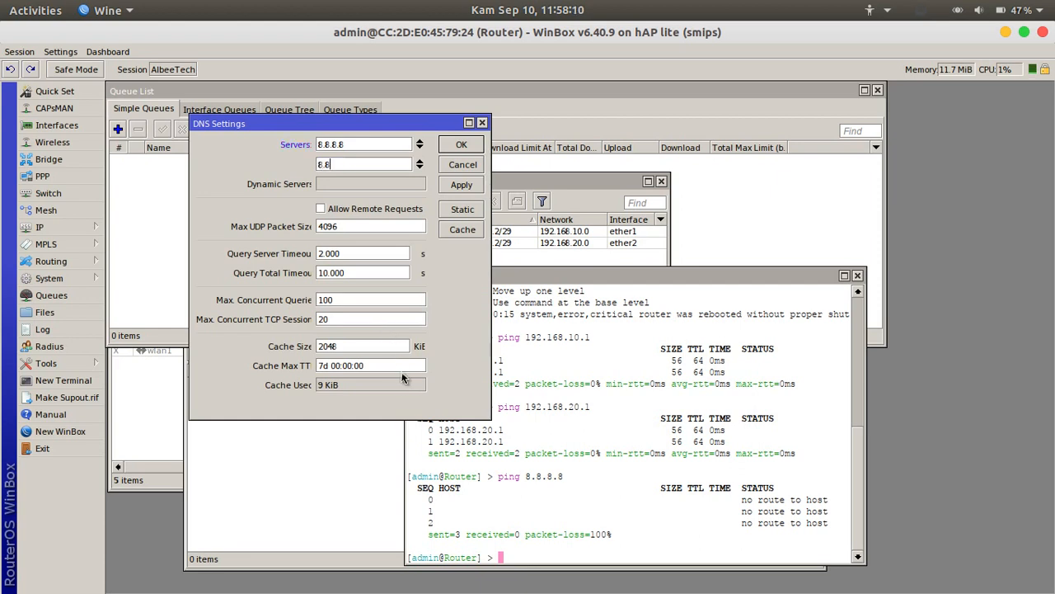
type(".4.4")
left_click(461, 145)
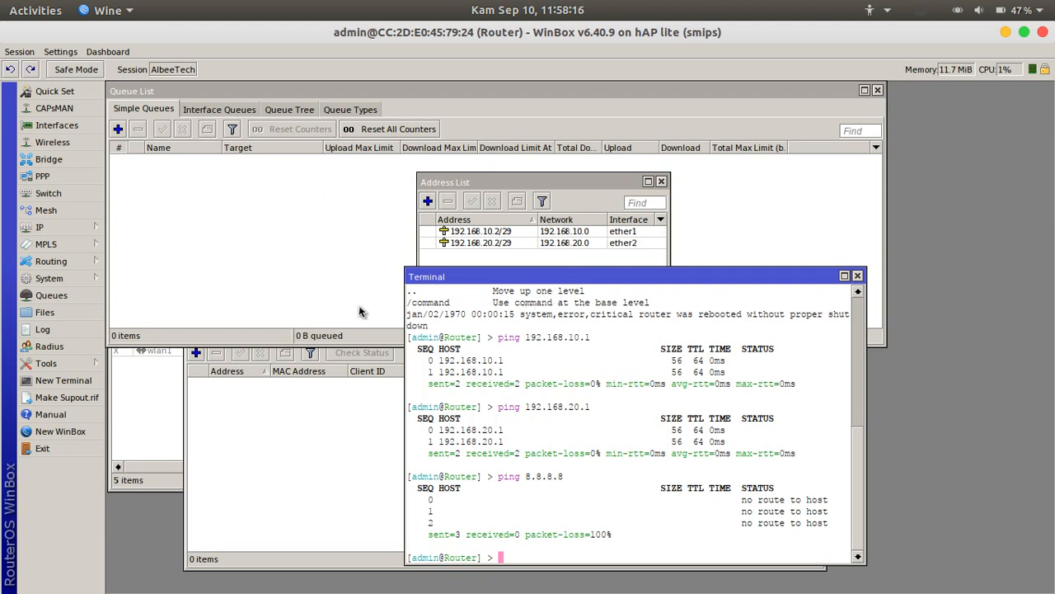
Add the IP address 192.168.30.1/24 on interface ether3
left_click(404, 275)
left_click(428, 202)
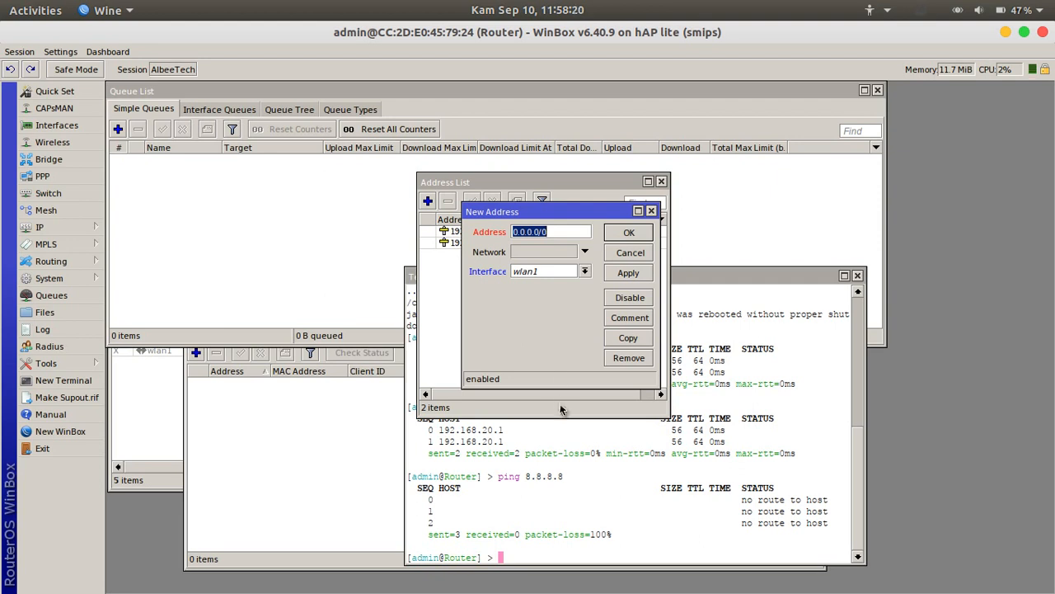
type("192")
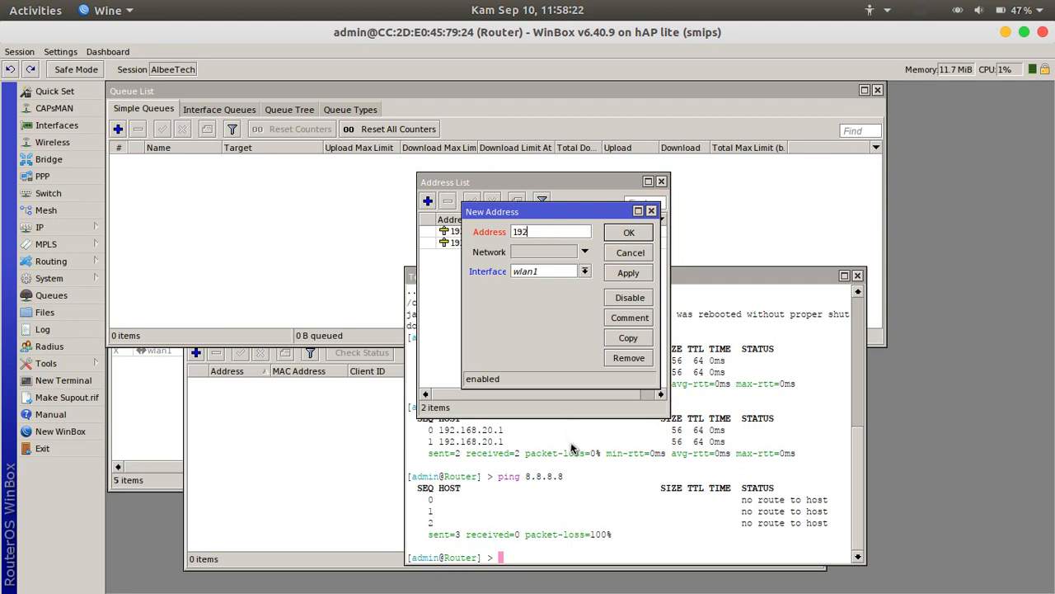
type(".168.30.1/24")
left_click(557, 276)
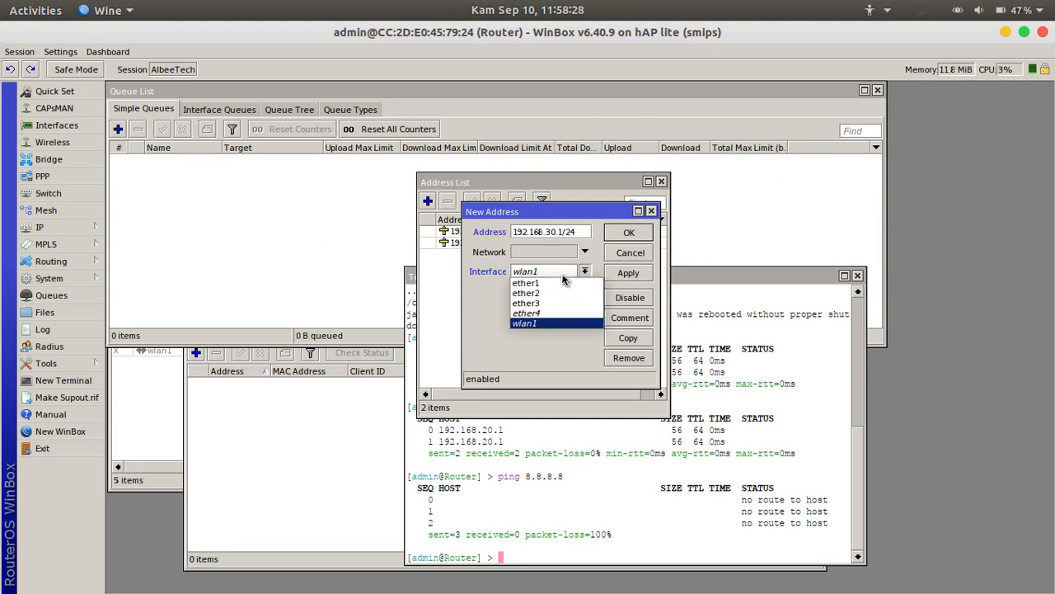
left_click(532, 303)
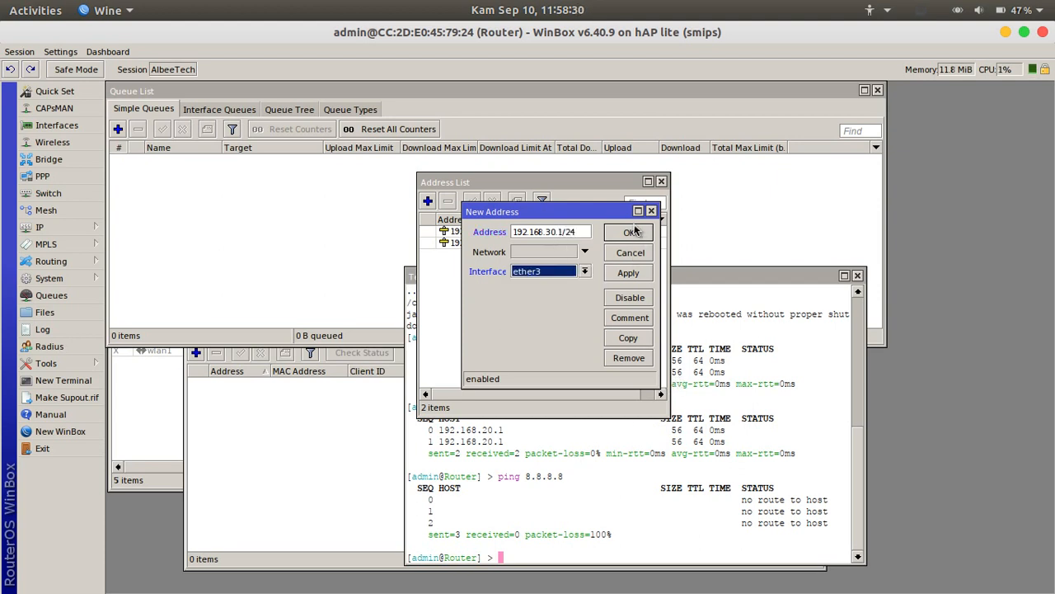
left_click(629, 232)
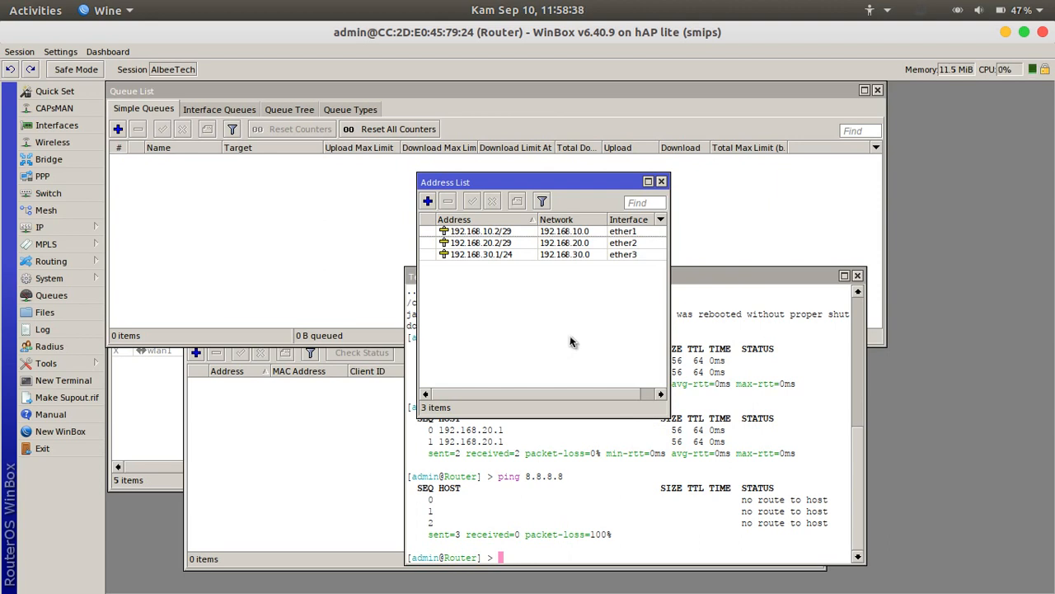
Start a new firewall NAT rule and show its general settings with the srcnat chain
left_click(86, 231)
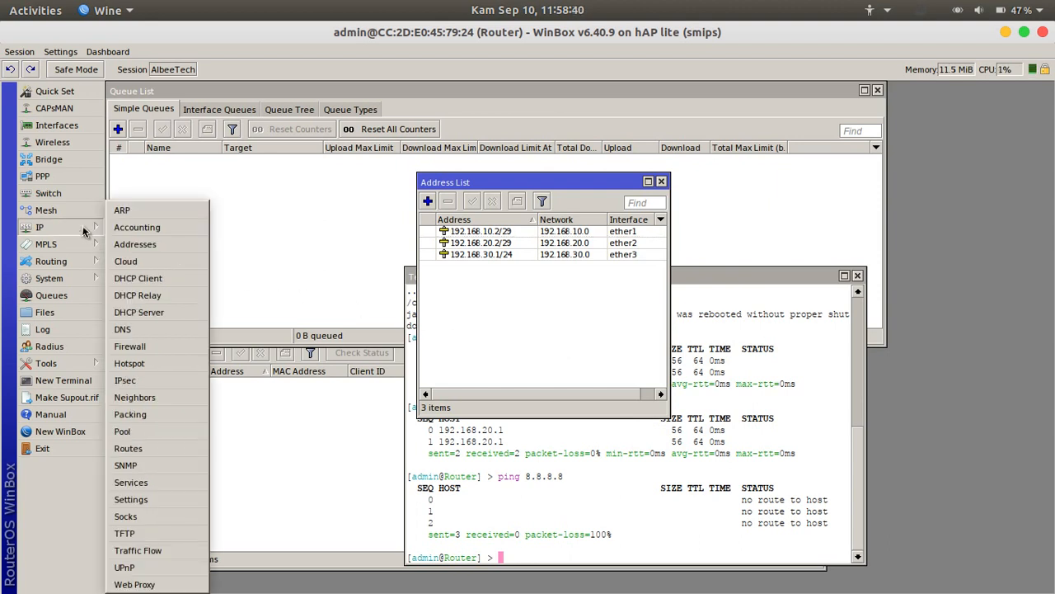
left_click(129, 346)
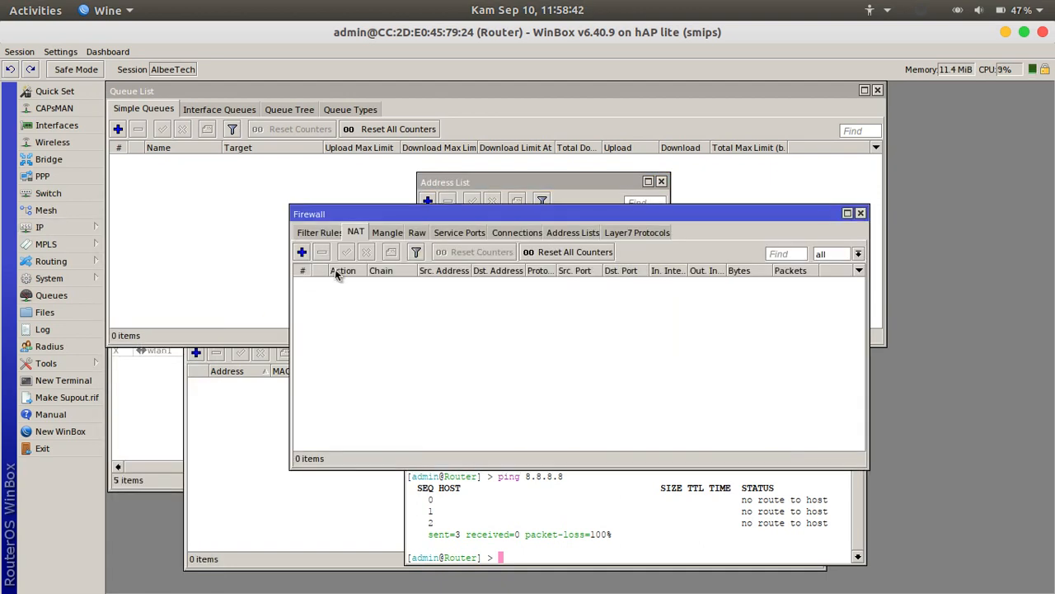
left_click(303, 252)
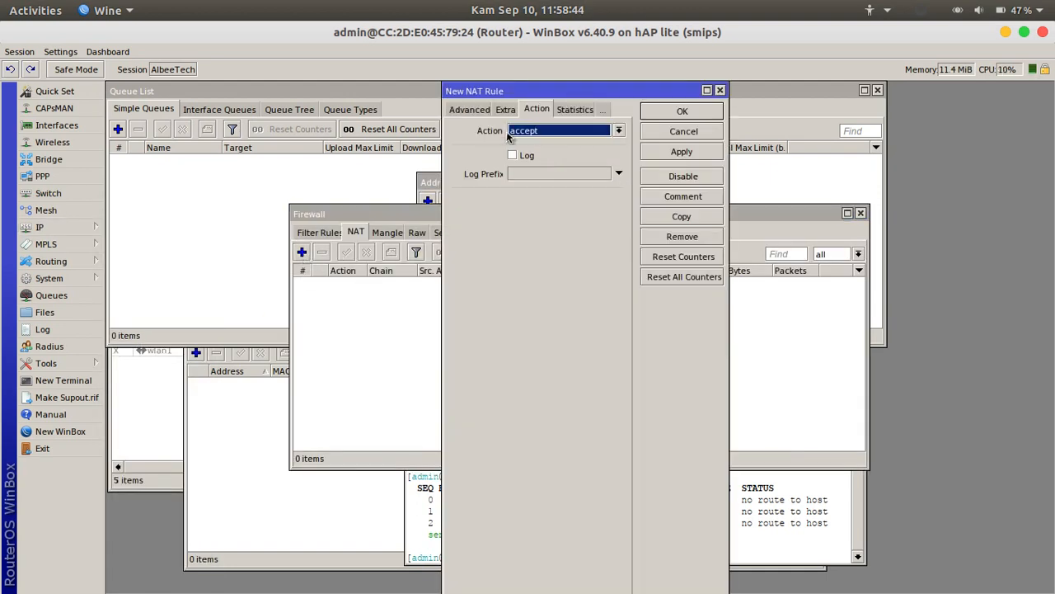
left_click(468, 111)
left_click(465, 109)
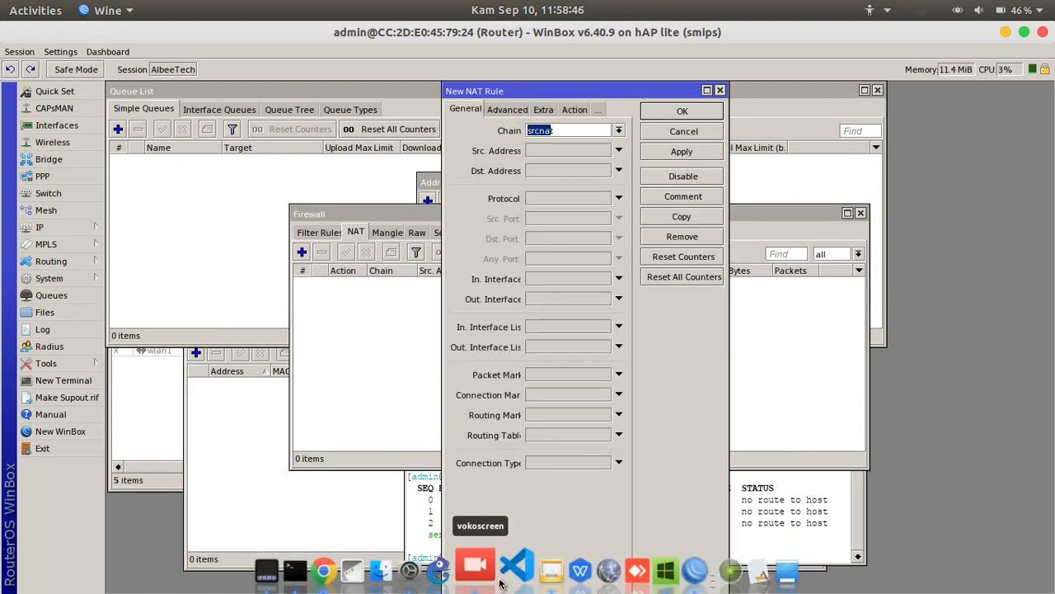
Switch to GNS3 to review the router's links to both ISPs, and return to WinBox
left_click(438, 571)
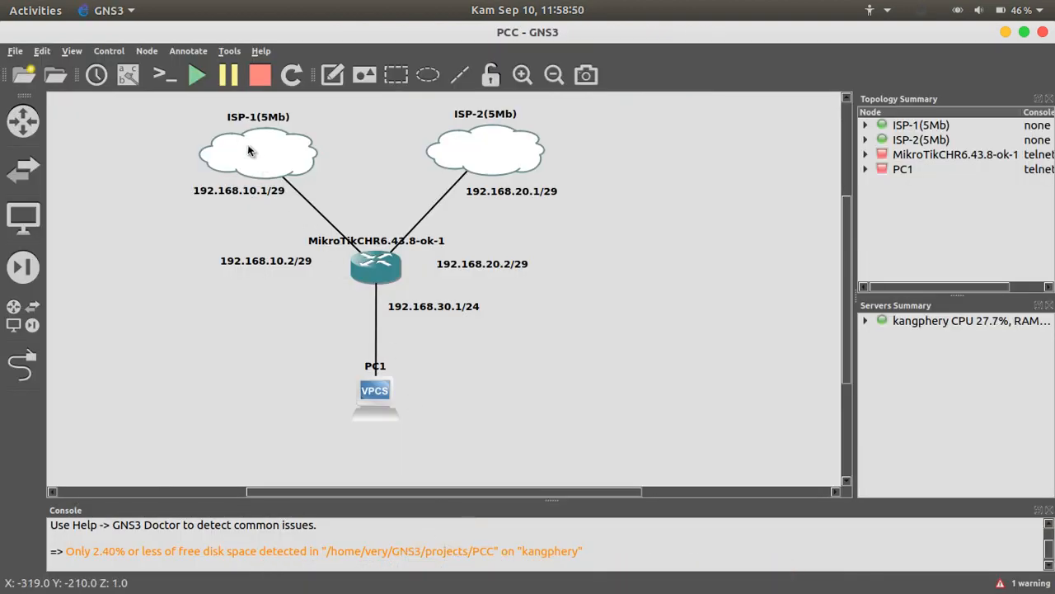
mouse_move(601, 581)
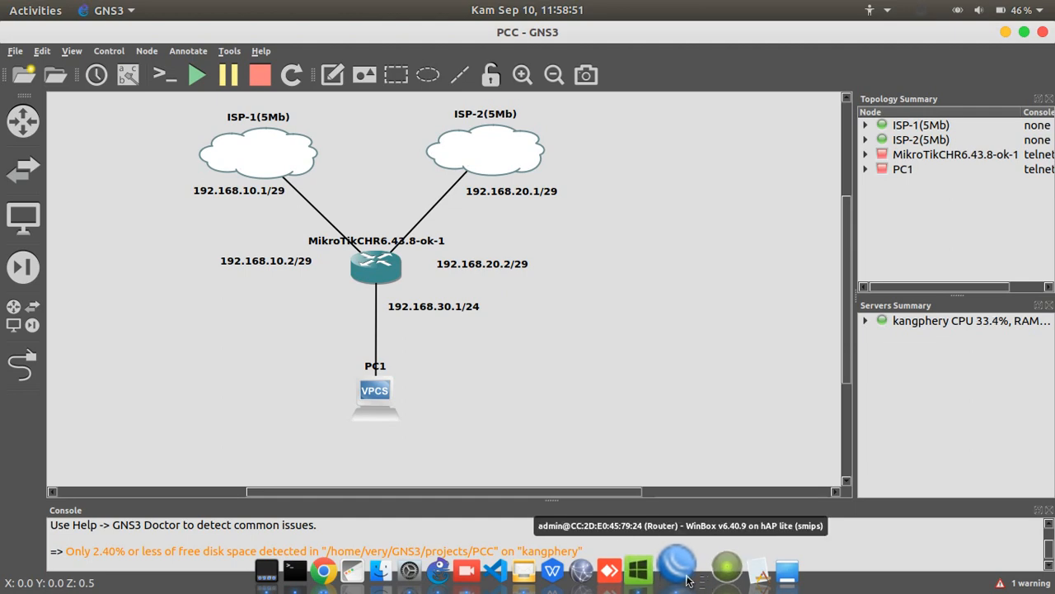
left_click(676, 573)
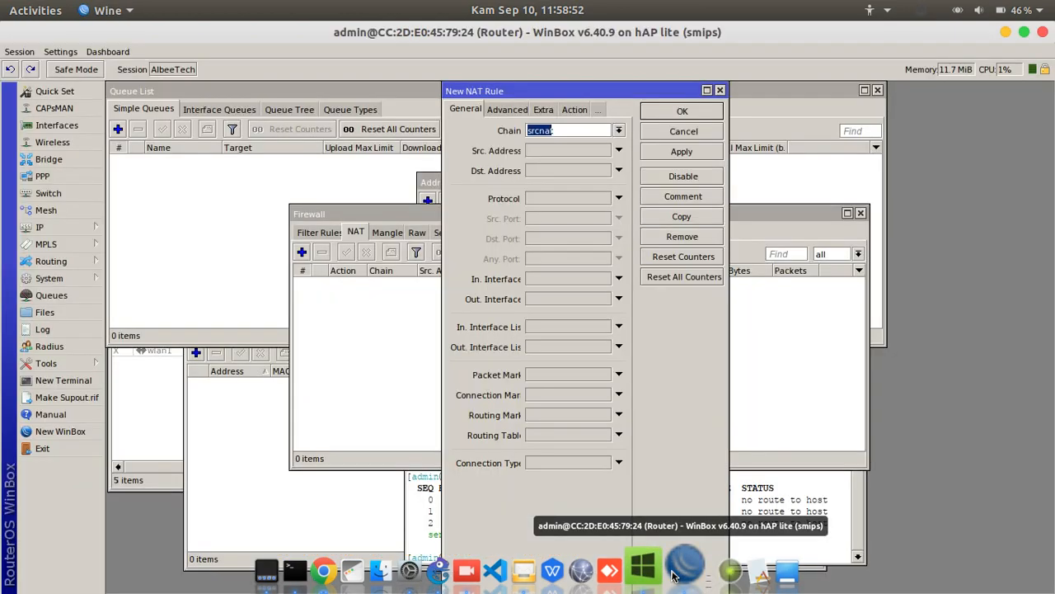
Set the new srcnat rule's outgoing interface to ether1 and its action to masquerade, and save the rule
left_click(548, 300)
left_click(605, 299)
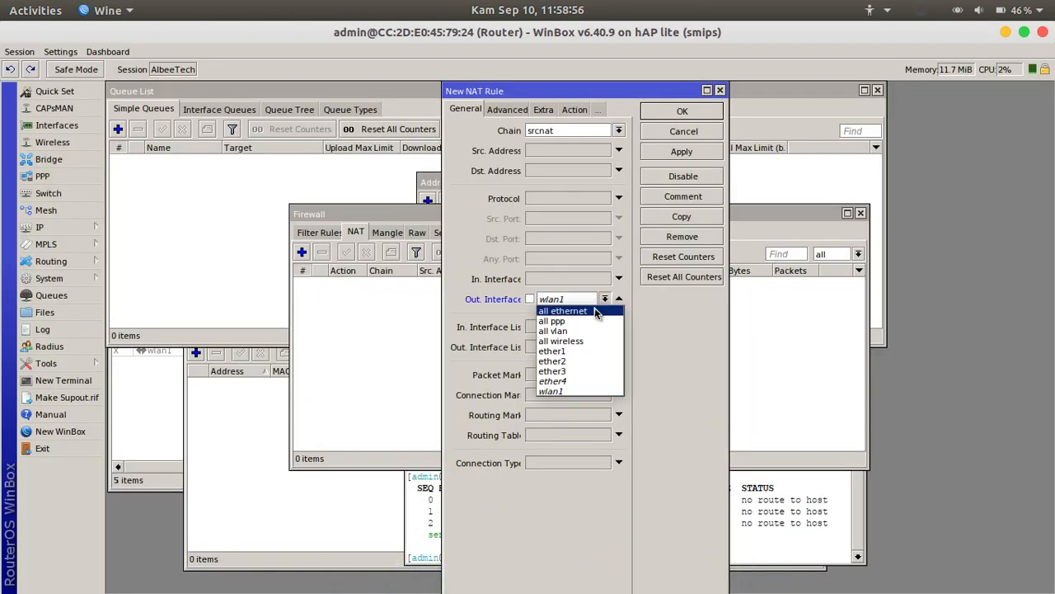
left_click(563, 361)
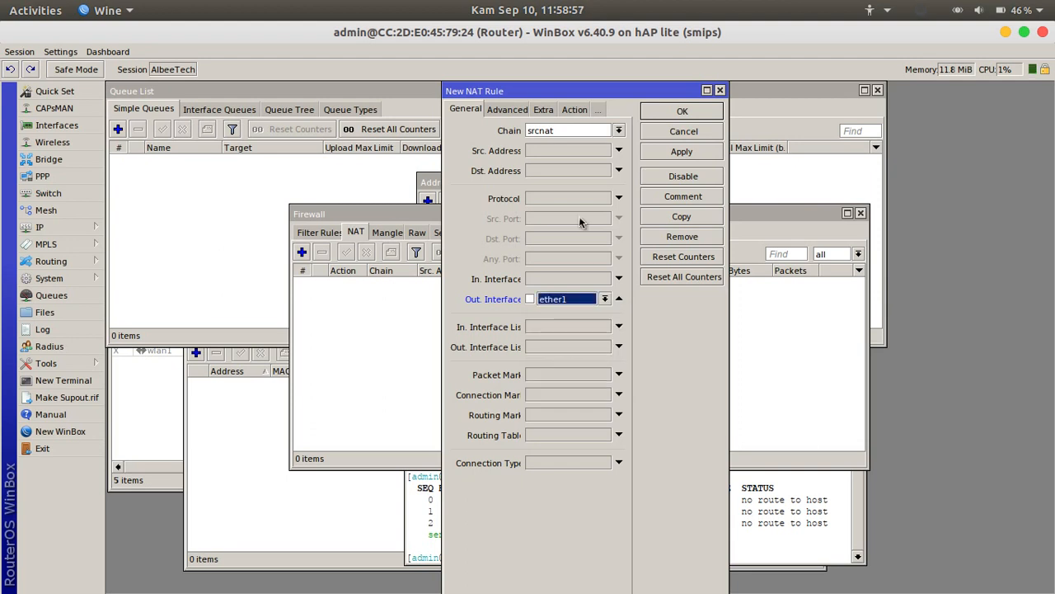
left_click(575, 110)
left_click(566, 134)
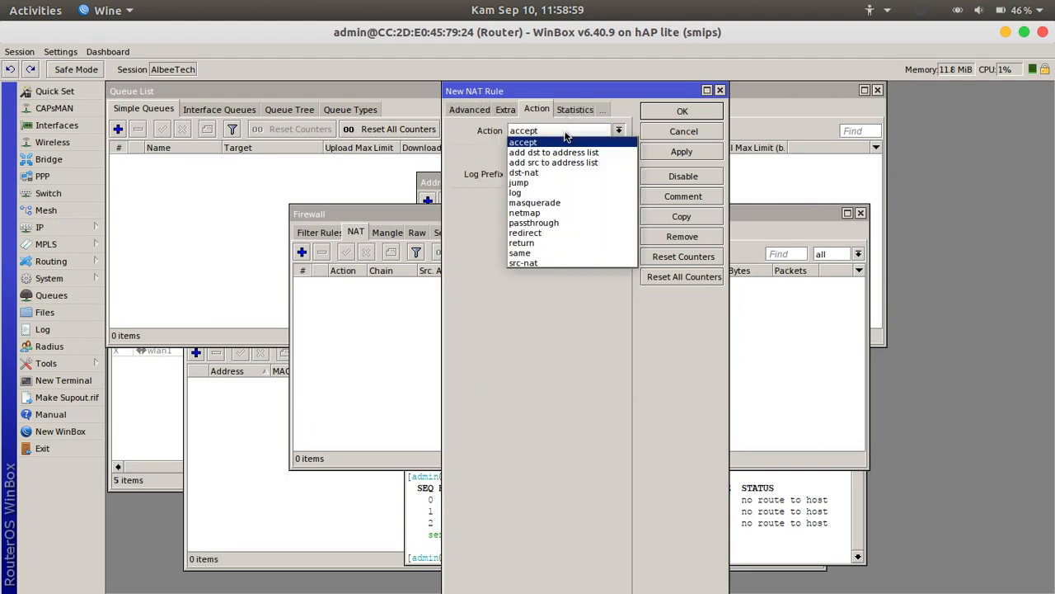
left_click(544, 209)
left_click(682, 112)
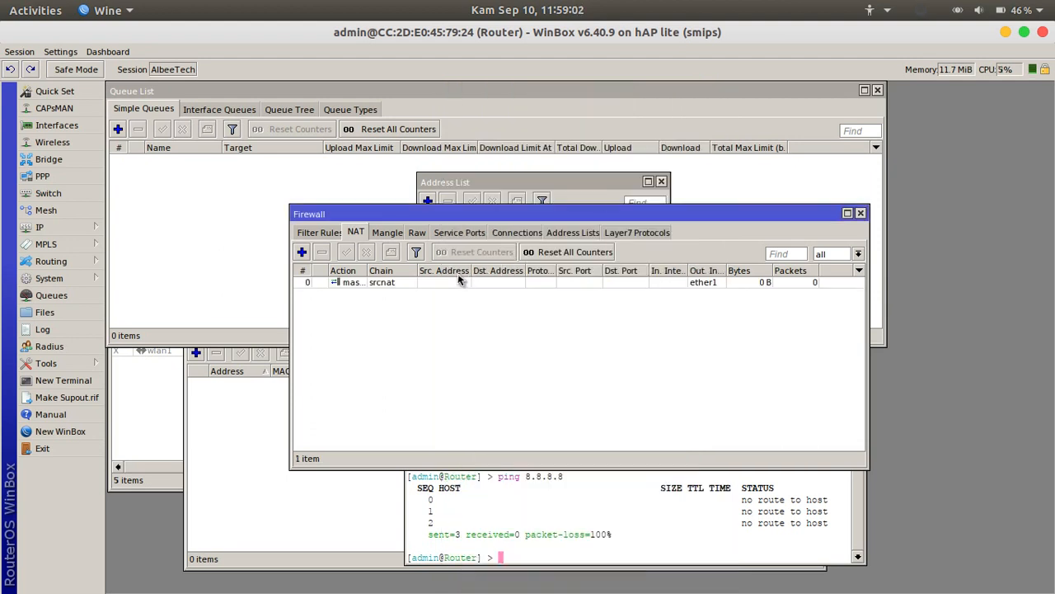
Copy the ether1 masquerade rule and set the copy's outgoing interface to ether2, saving it as a second NAT rule
double_click(386, 282)
left_click(681, 216)
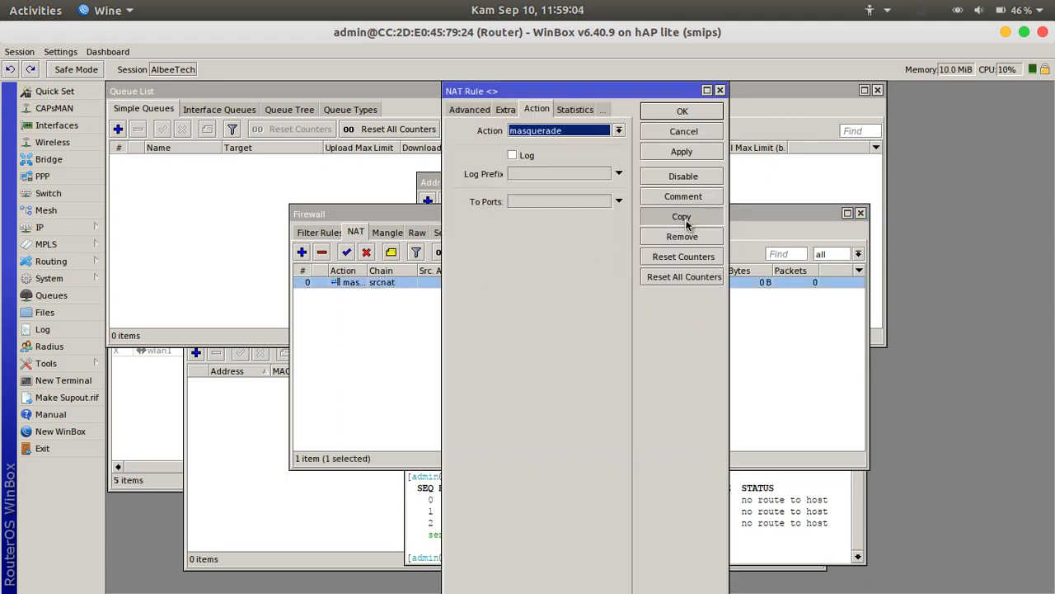
left_click(490, 113)
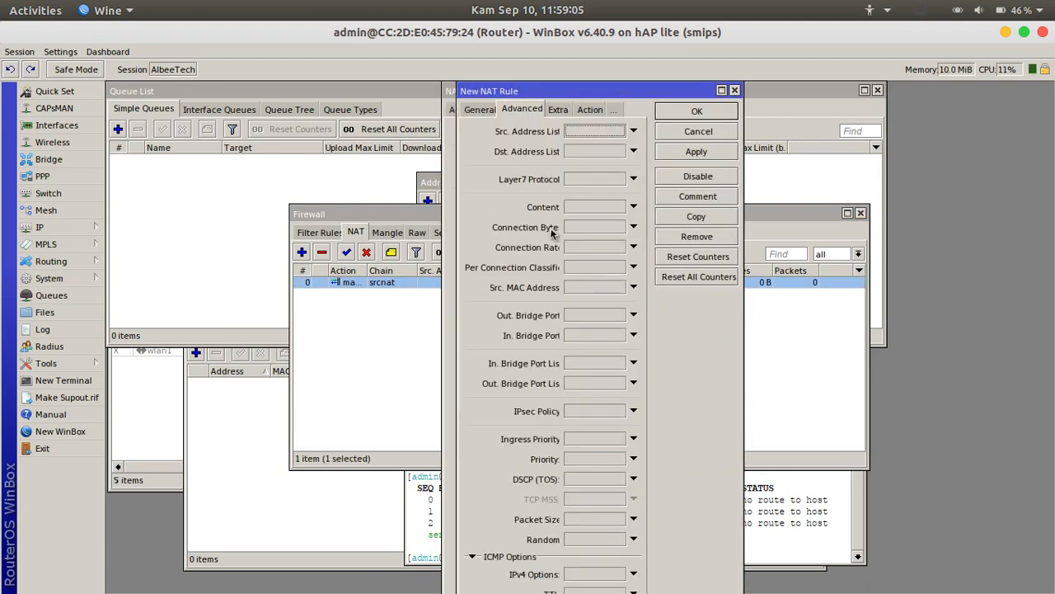
left_click(481, 110)
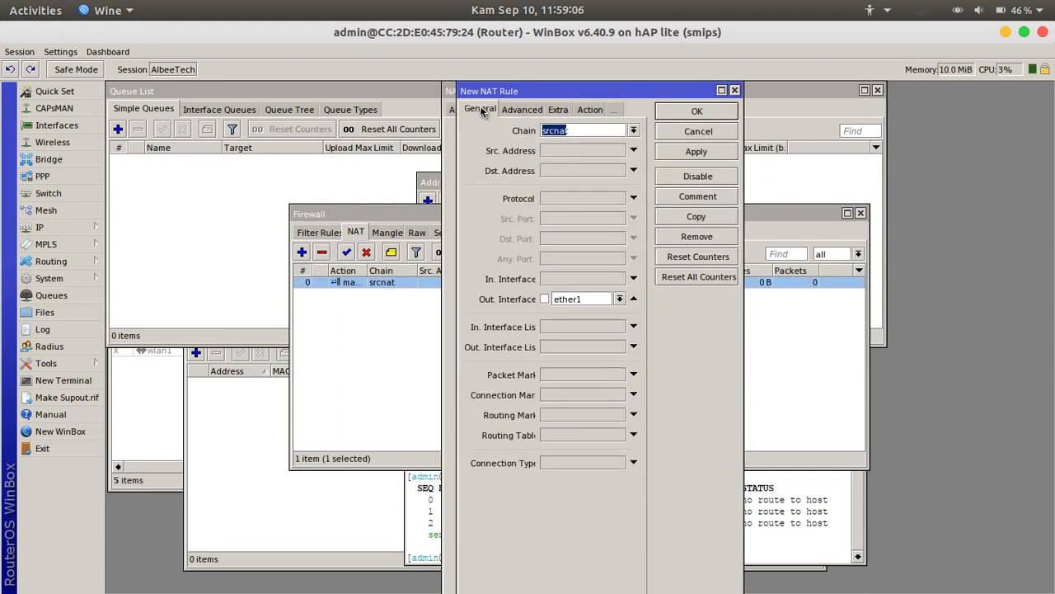
left_click(614, 300)
left_click(577, 362)
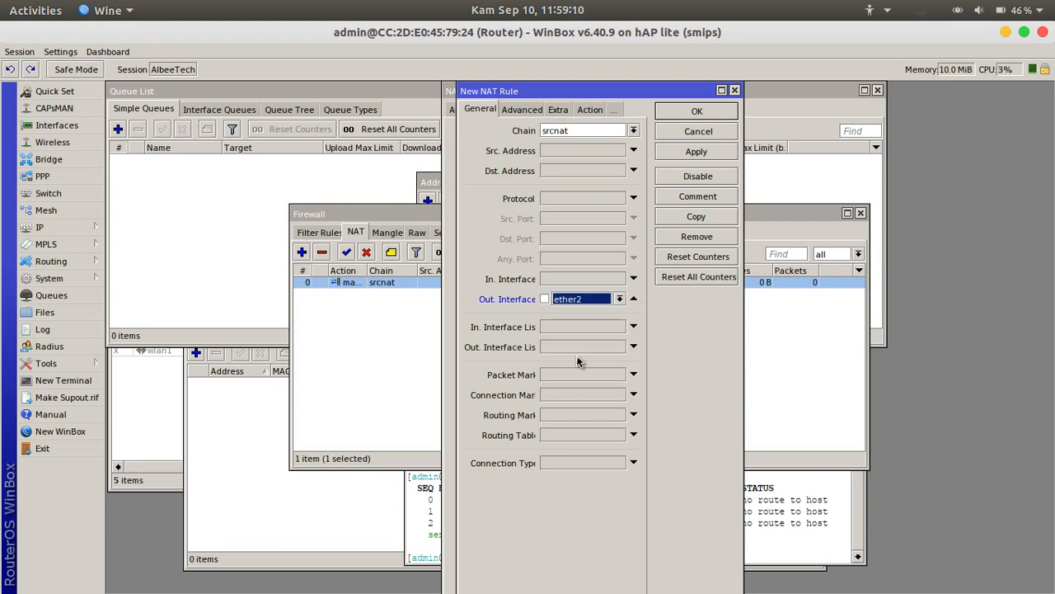
left_click(688, 112)
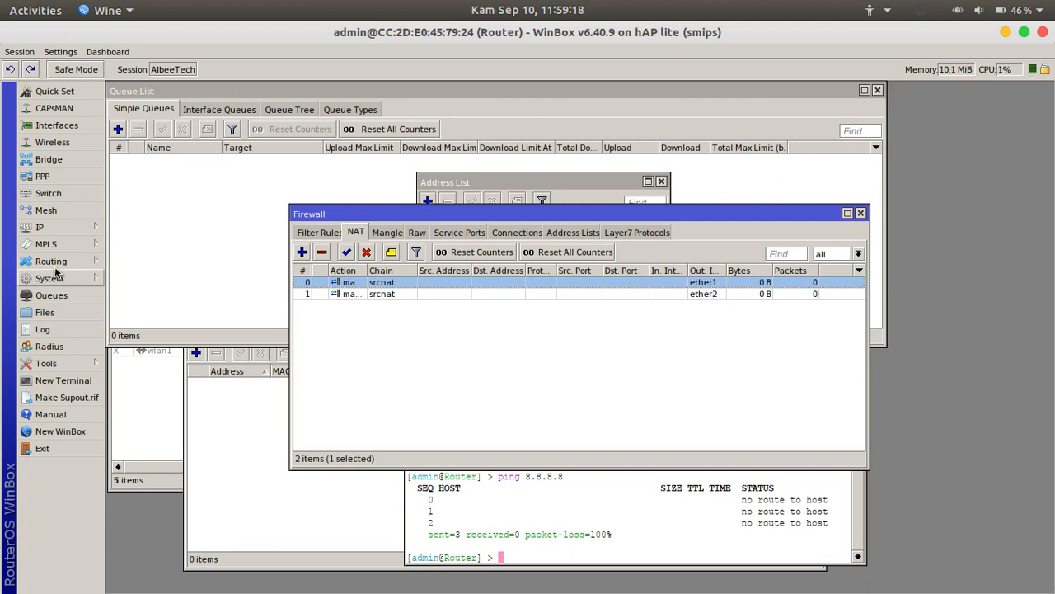
Start the DHCP server setup wizard and choose ether3 as the server interface
left_click(56, 227)
left_click(138, 312)
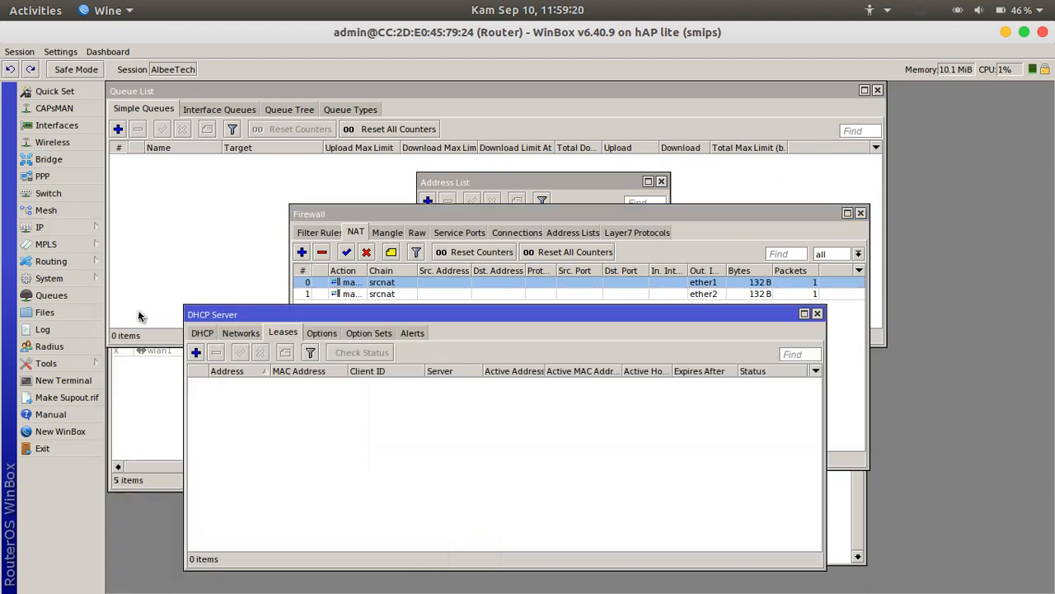
left_click(203, 333)
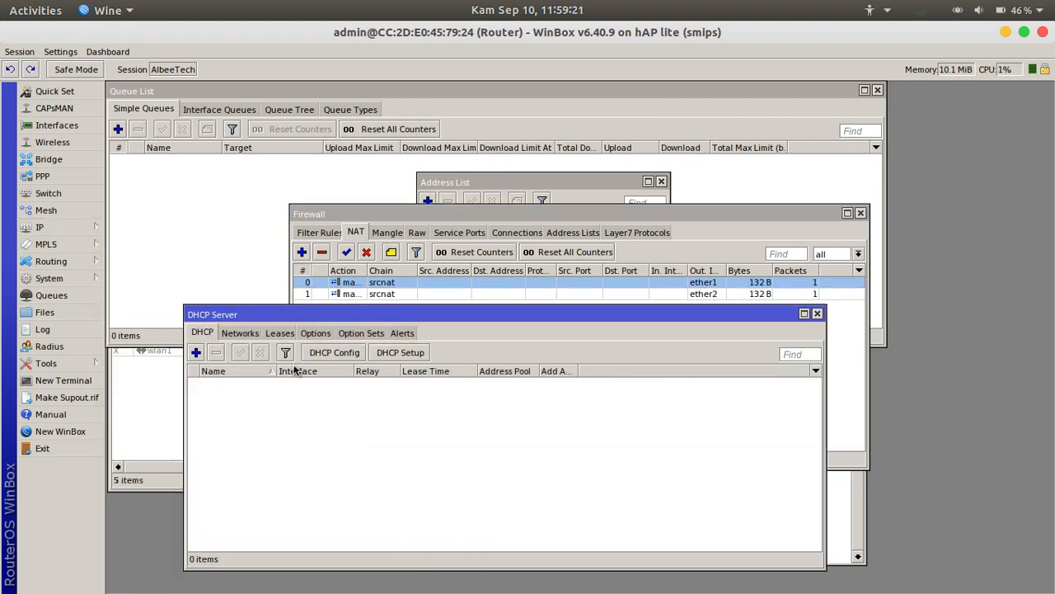
left_click(381, 354)
left_click(544, 290)
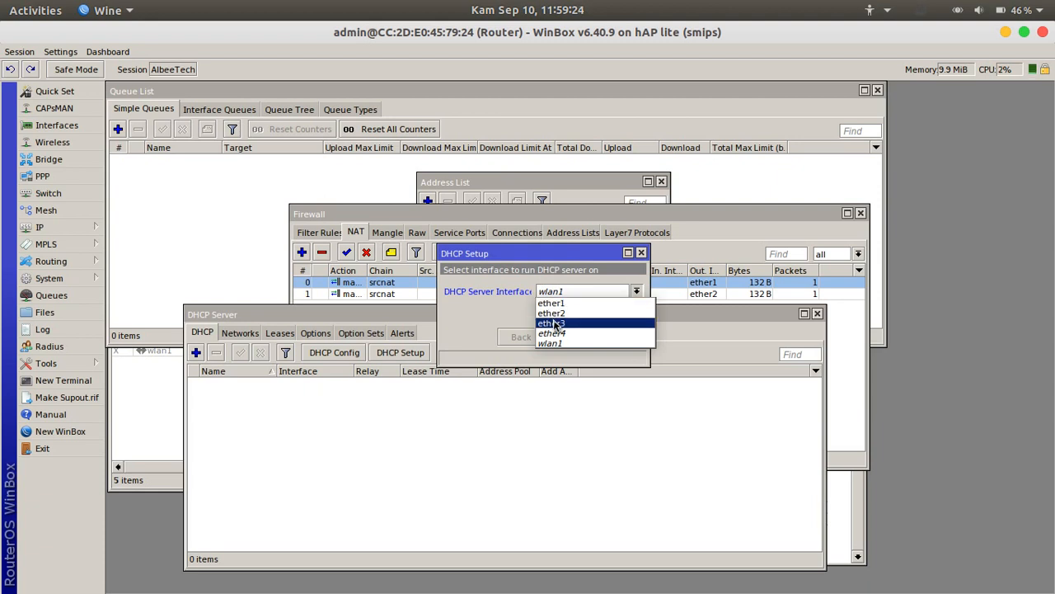
left_click(551, 316)
left_click(568, 336)
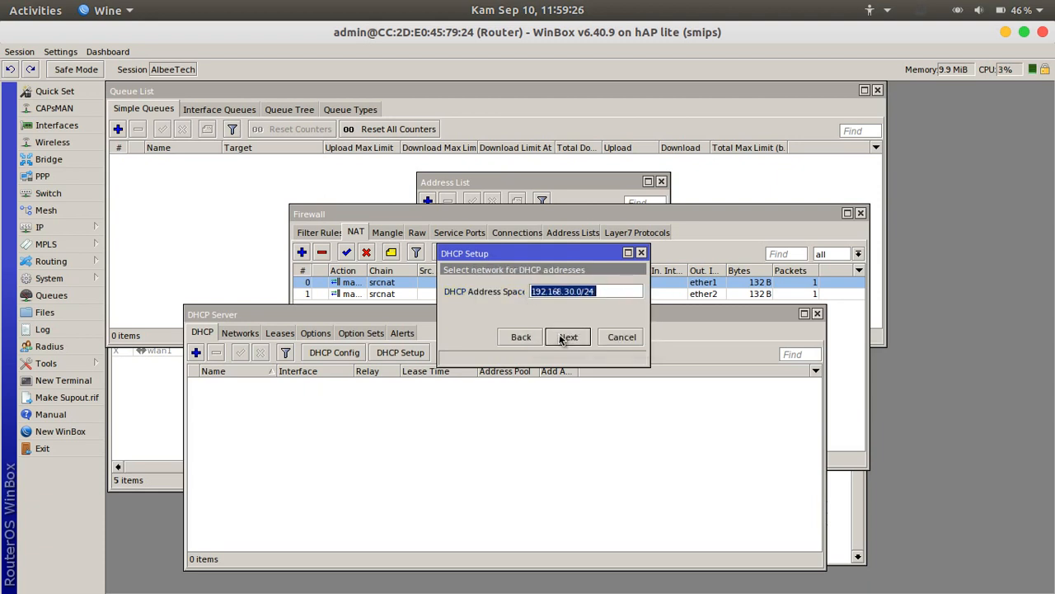
Complete the DHCP setup with network 192.168.30.0/24, gateway 192.168.30.1, DNS servers 8.8.8.8 and 8.8.4.4, and lease time 00:10:00
left_click(568, 337)
left_click(568, 337)
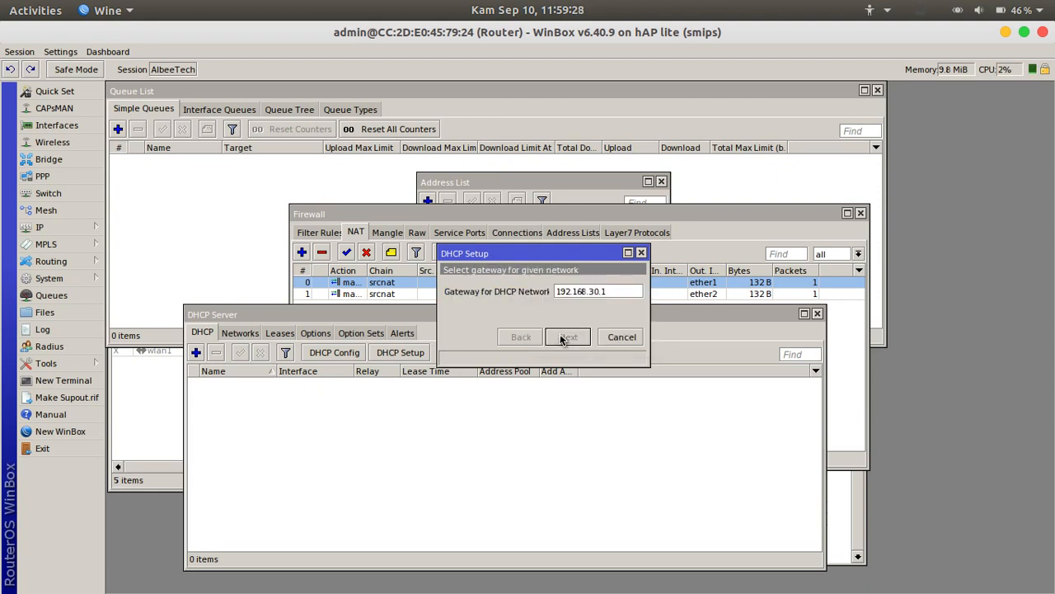
left_click(564, 339)
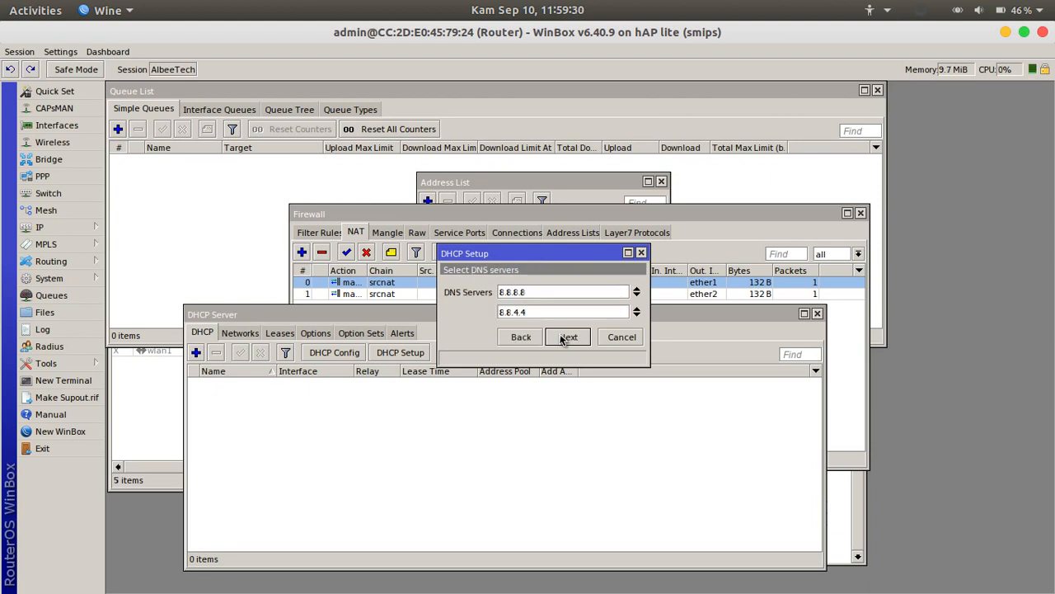
left_click(562, 339)
left_click(567, 336)
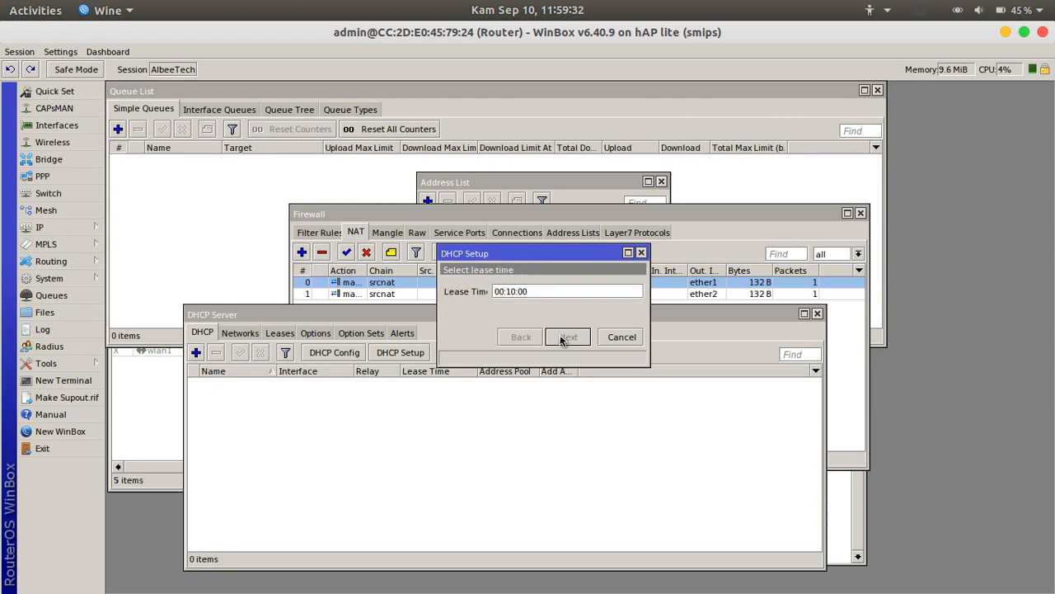
left_click(570, 333)
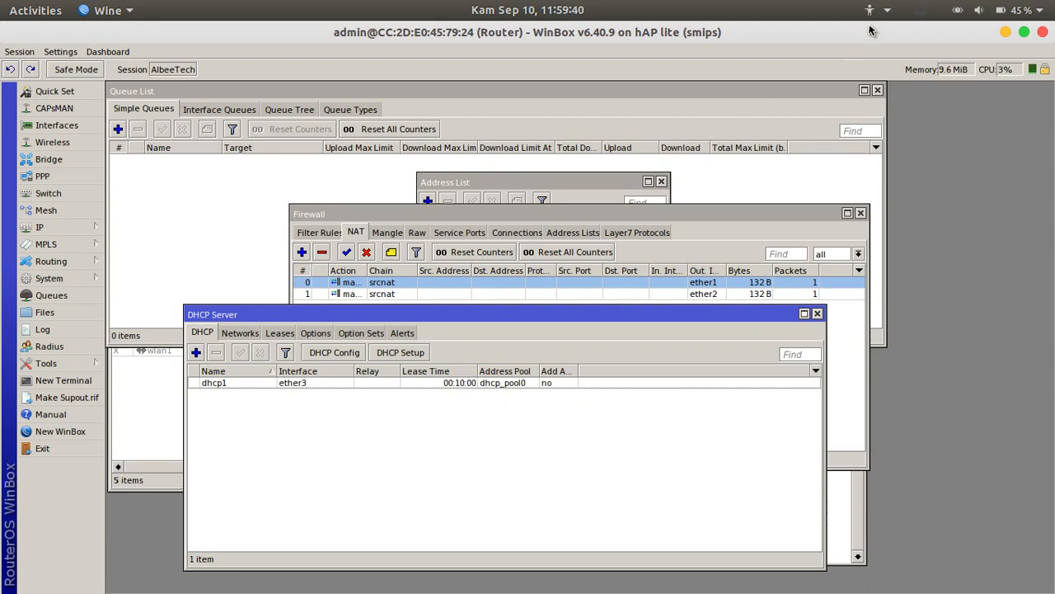
Reconnect the computer's wired network and check its address in the DHCP server leases, widening the address column
left_click(959, 10)
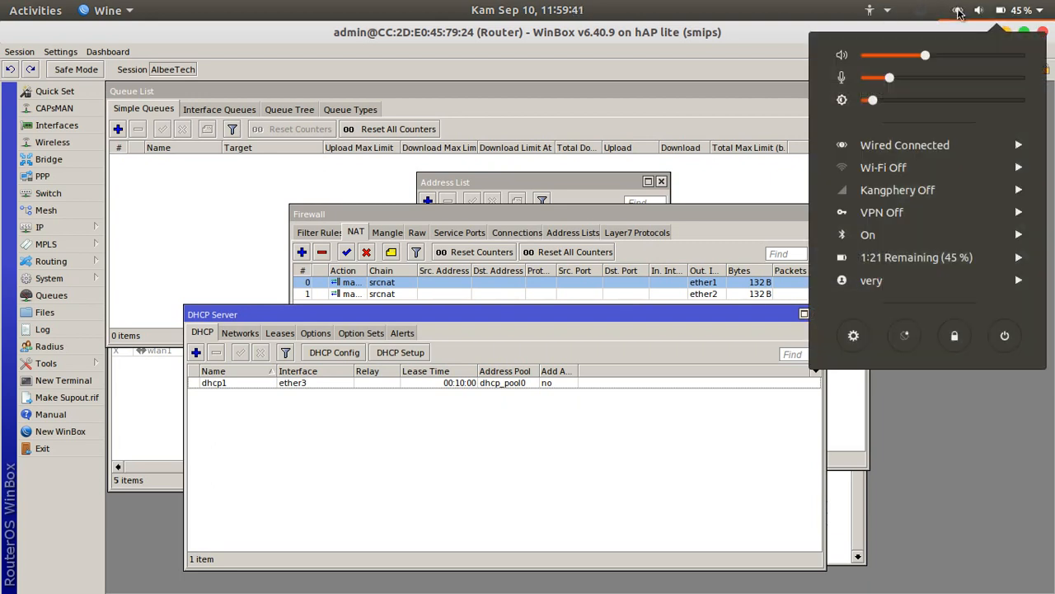
left_click(938, 145)
left_click(922, 168)
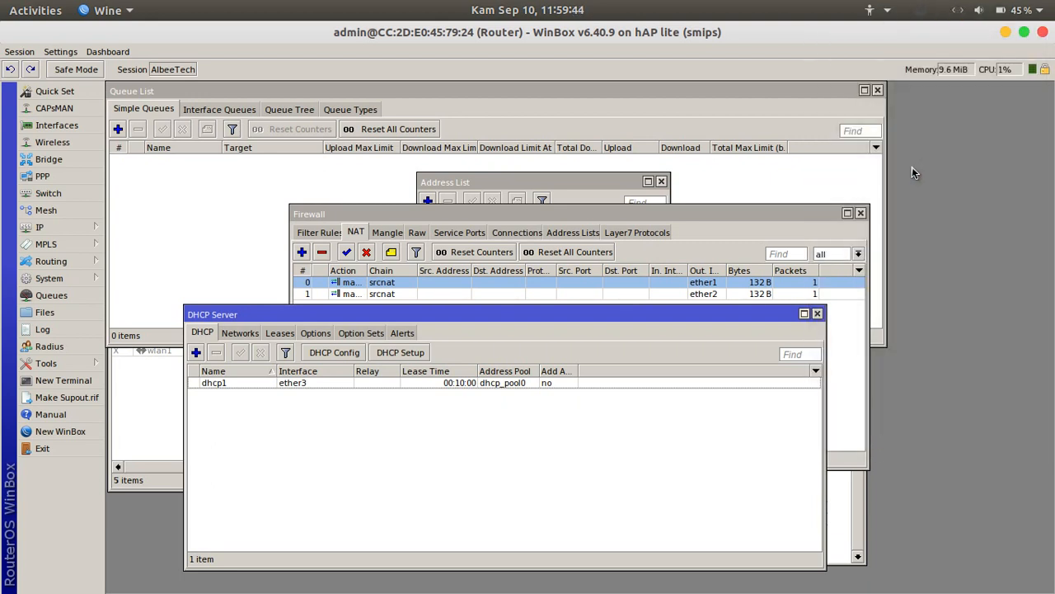
left_click(281, 333)
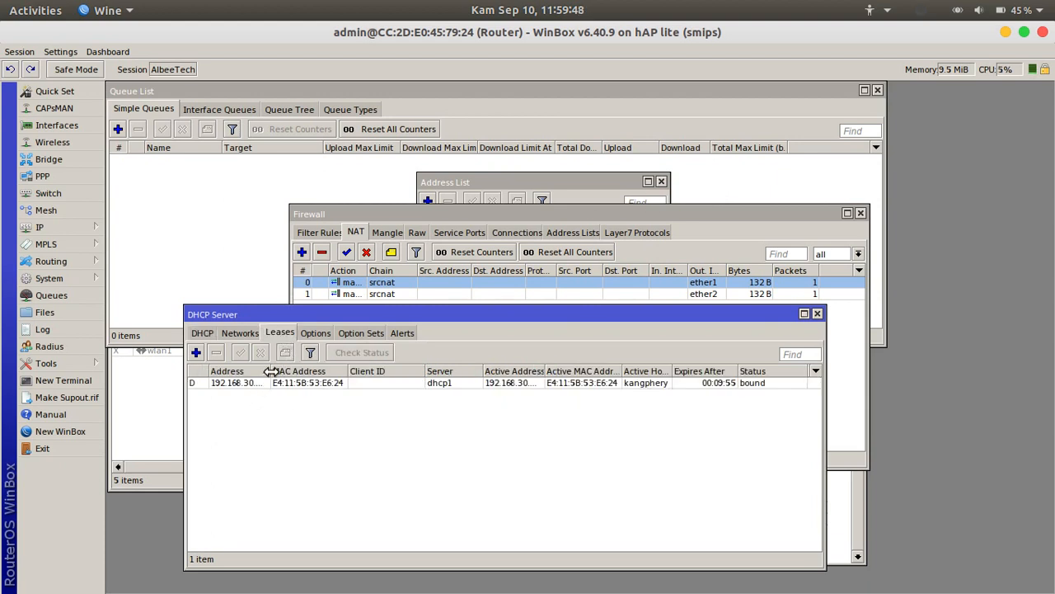
left_click_drag(276, 374, 341, 373)
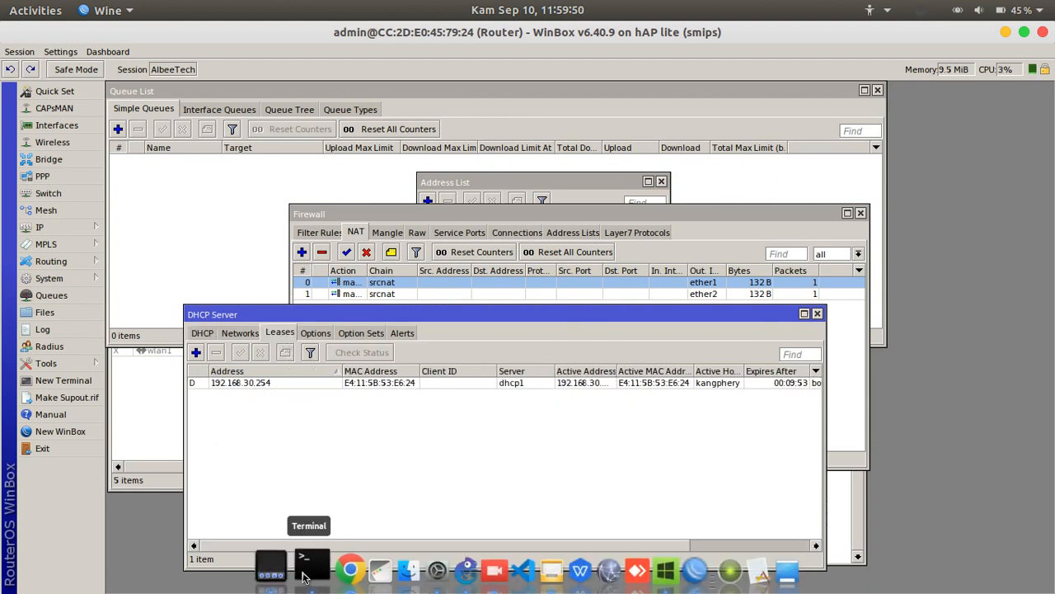
Switch to the computer's Terminal, open a new tab and ping 192.168.10.1, stopping after a few packets
left_click(309, 568)
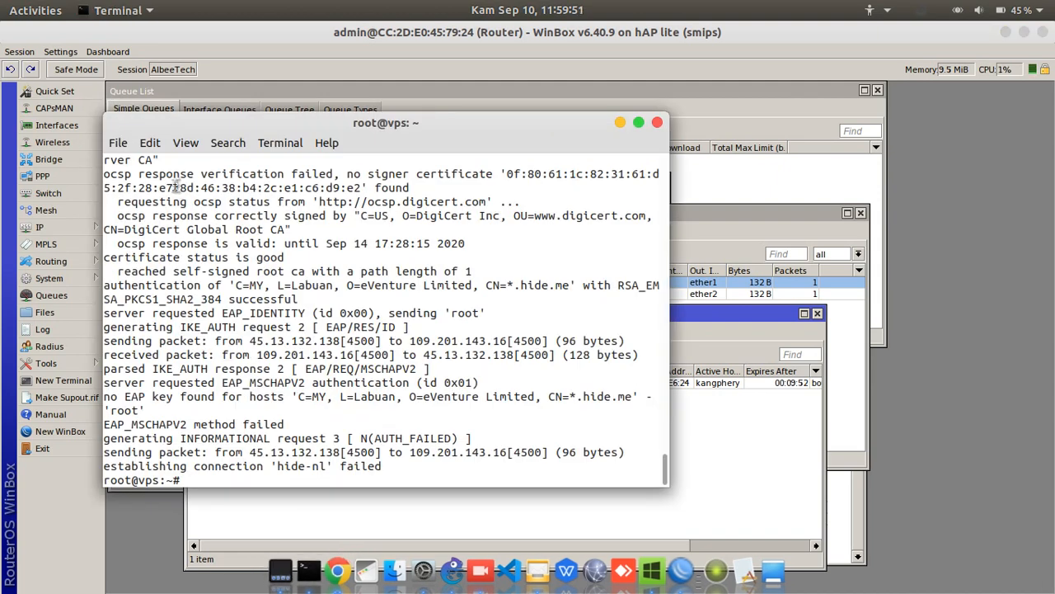
left_click(118, 143)
left_click(136, 164)
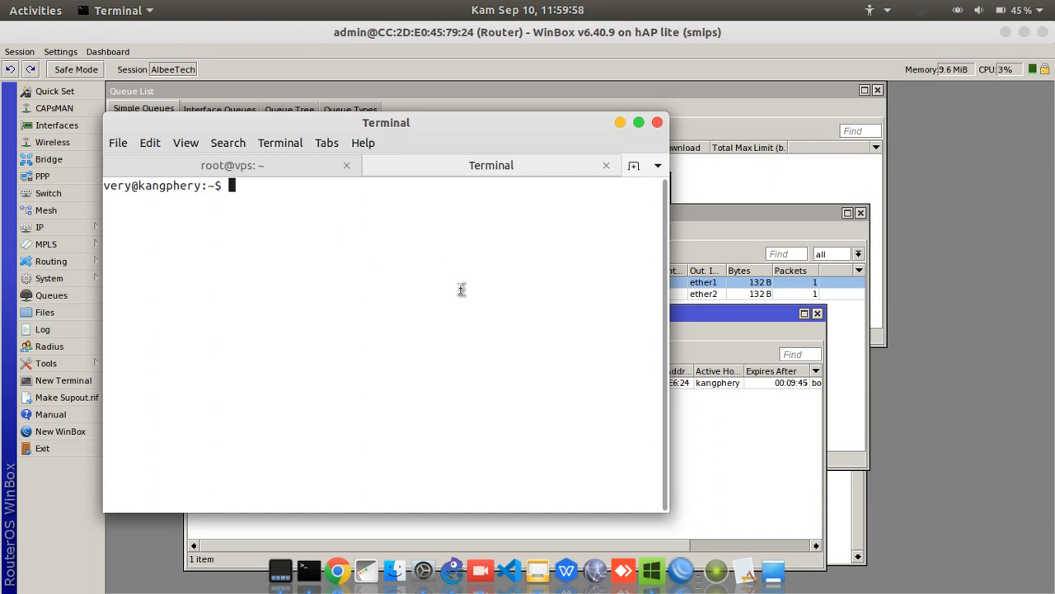
type("ping ")
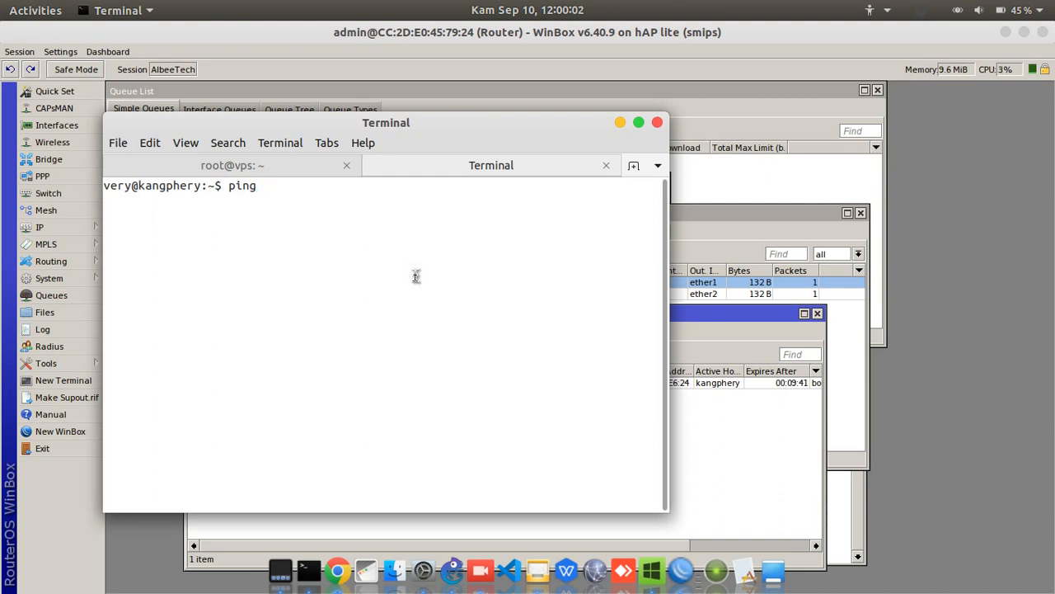
type("192.168.")
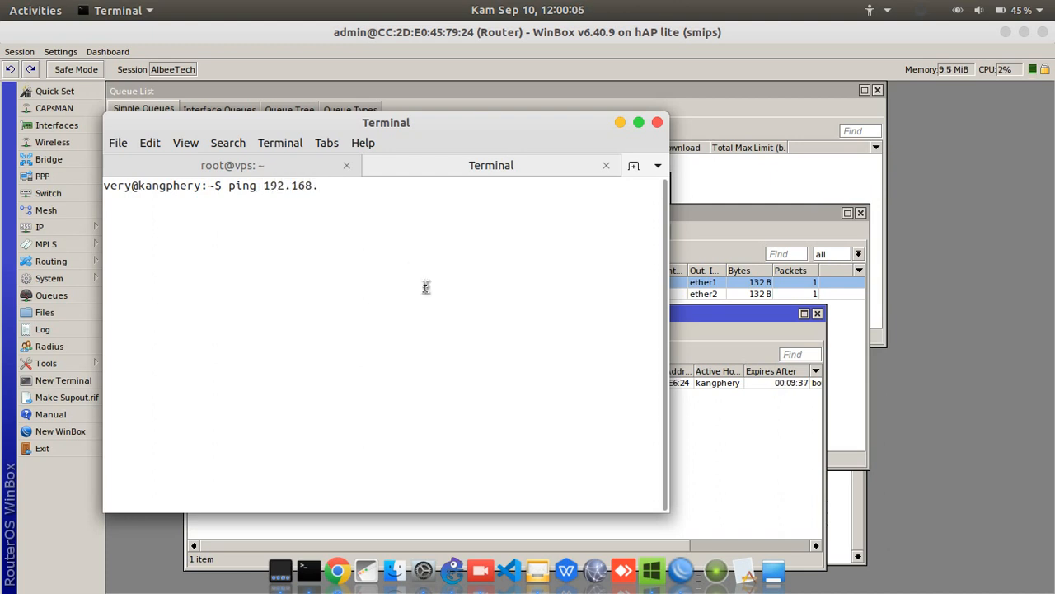
type("10.1")
key("Return")
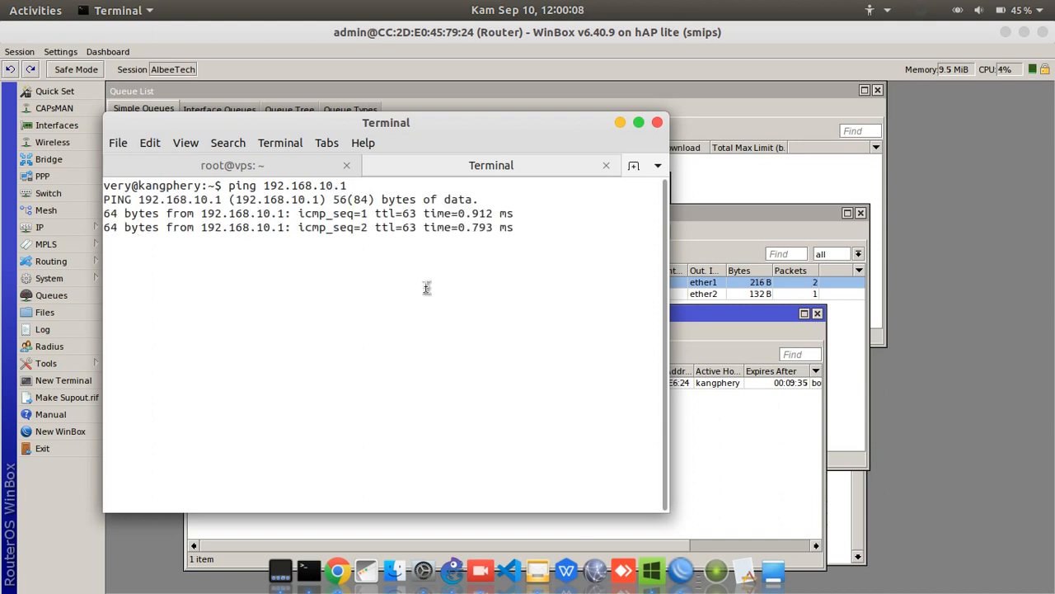
key("ctrl+c")
Reuse the previous ping command to ping the ISP-2 gateway 192.168.20.1 from the computer
key("Up")
key("Left")
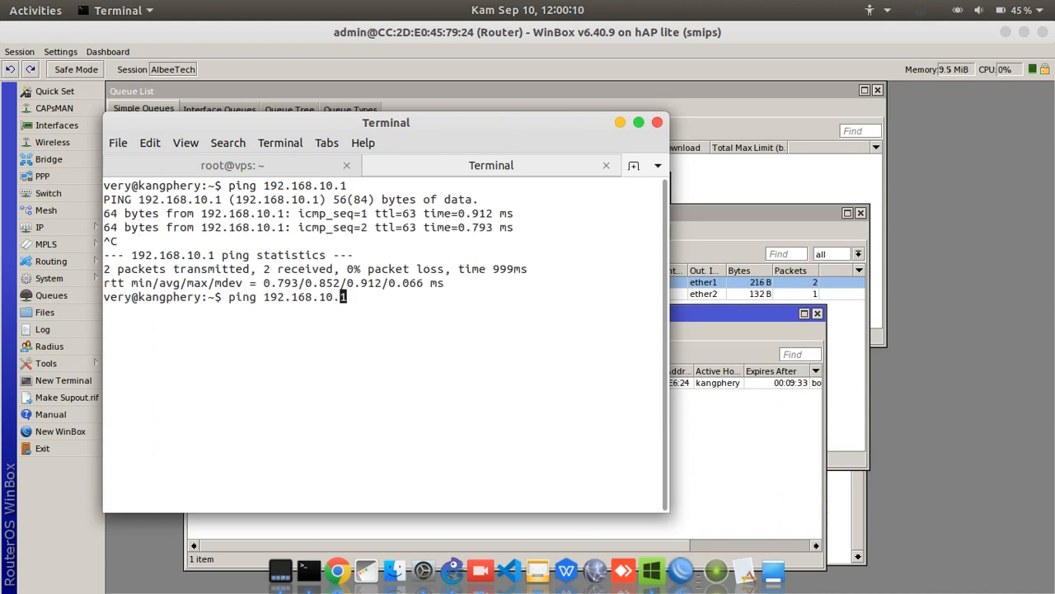
key("Left")
type("2")
key("Return")
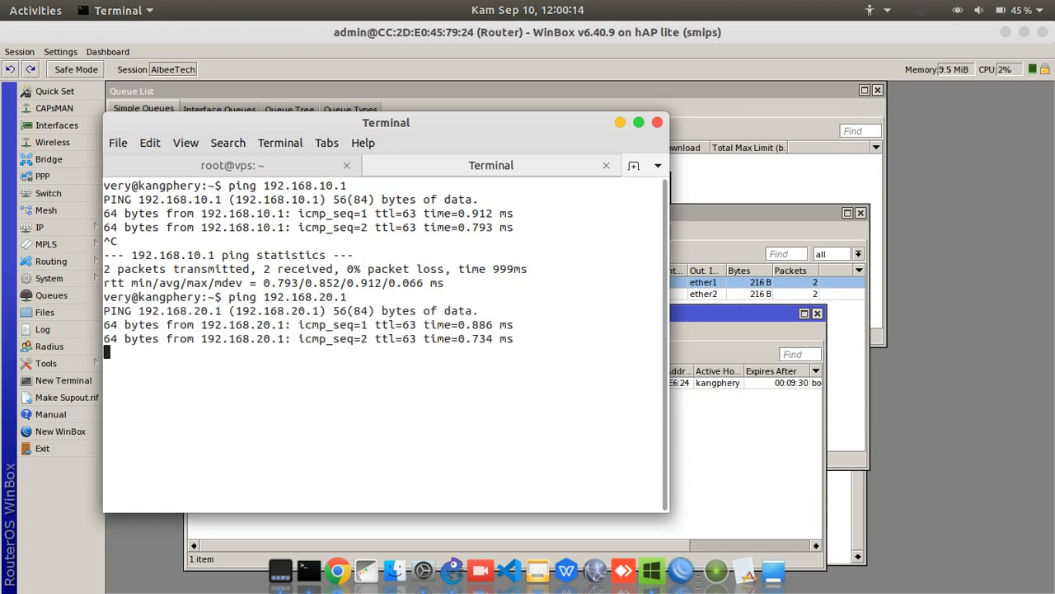
Stop the running ping and ping 8.8.8.8 from the computer, stopping after a few packets
key("ctrl+c")
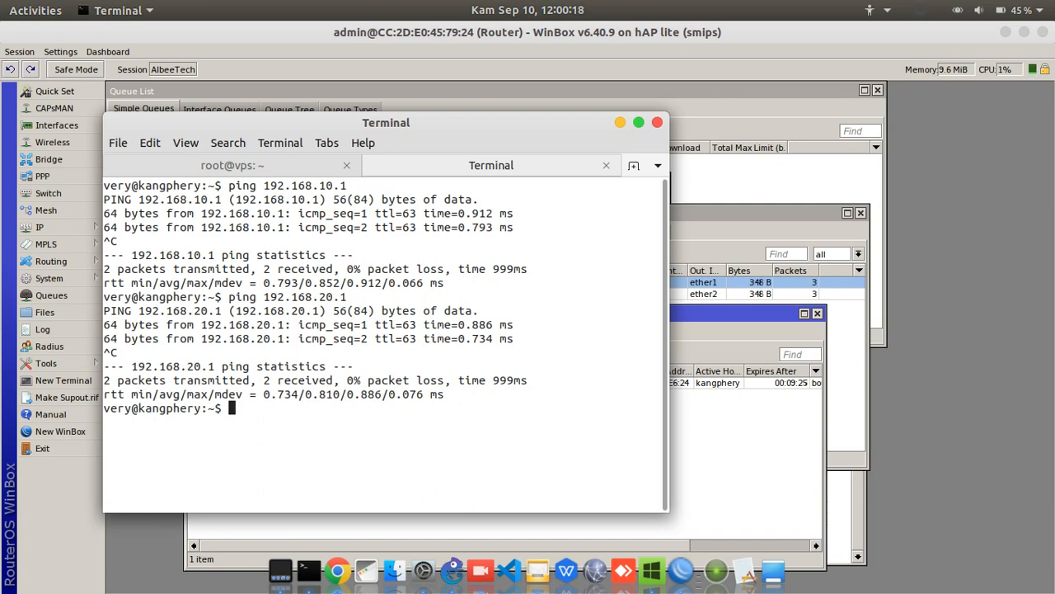
type("ping 8.8.8.8")
key("Return")
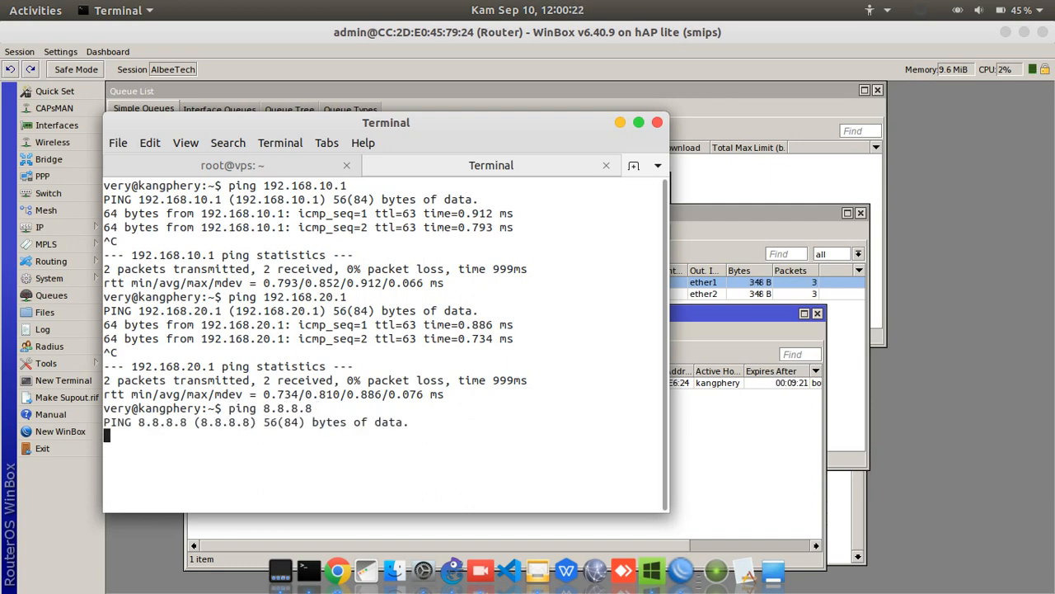
key("ctrl+c")
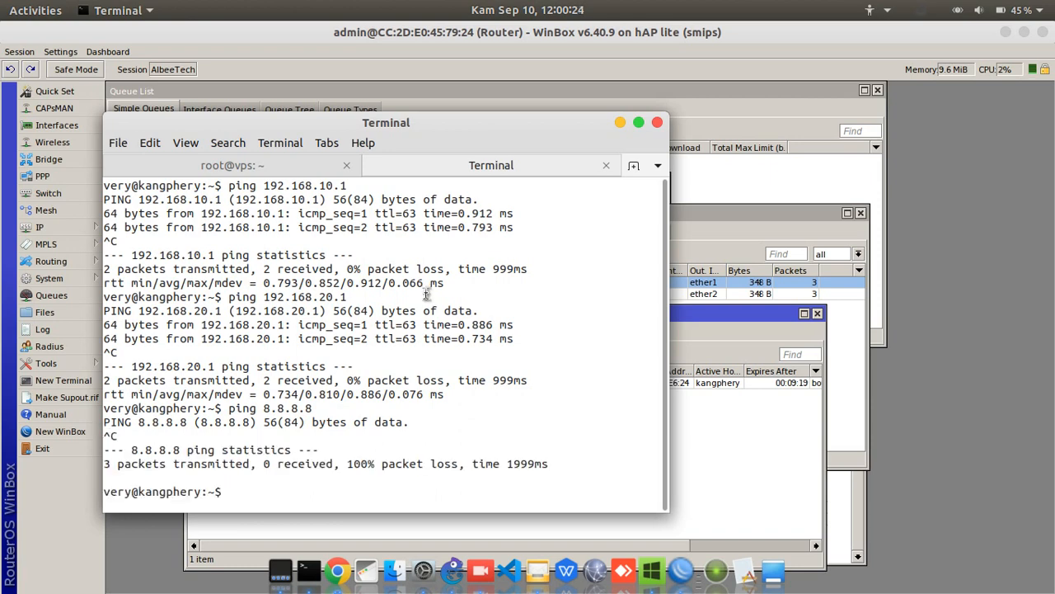
Switch to GNS3 and review the ISP-1 and ISP-2 links and their addresses in the PCC topology
left_click(791, 489)
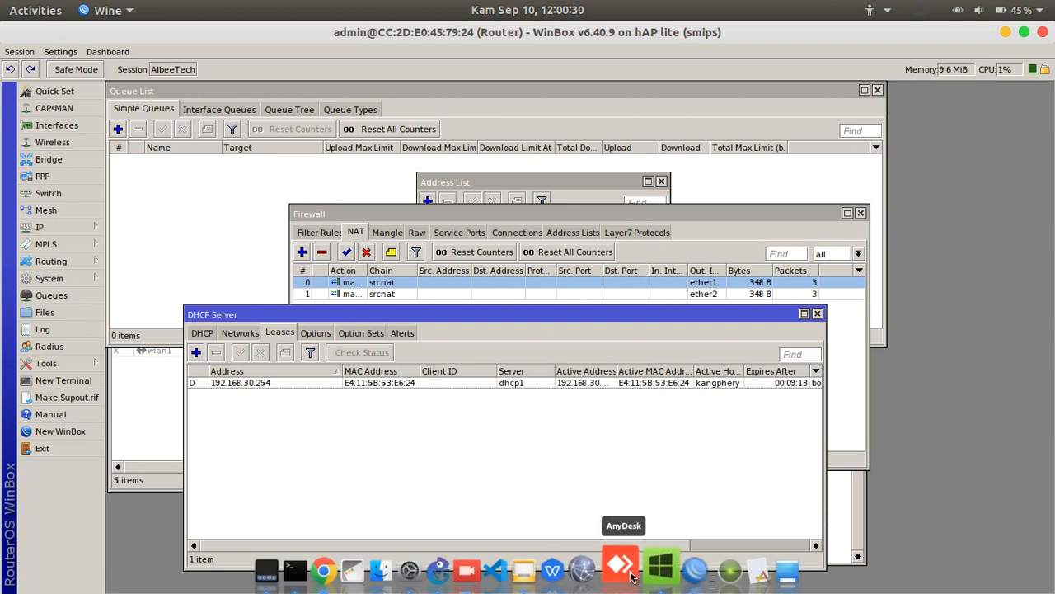
left_click(454, 554)
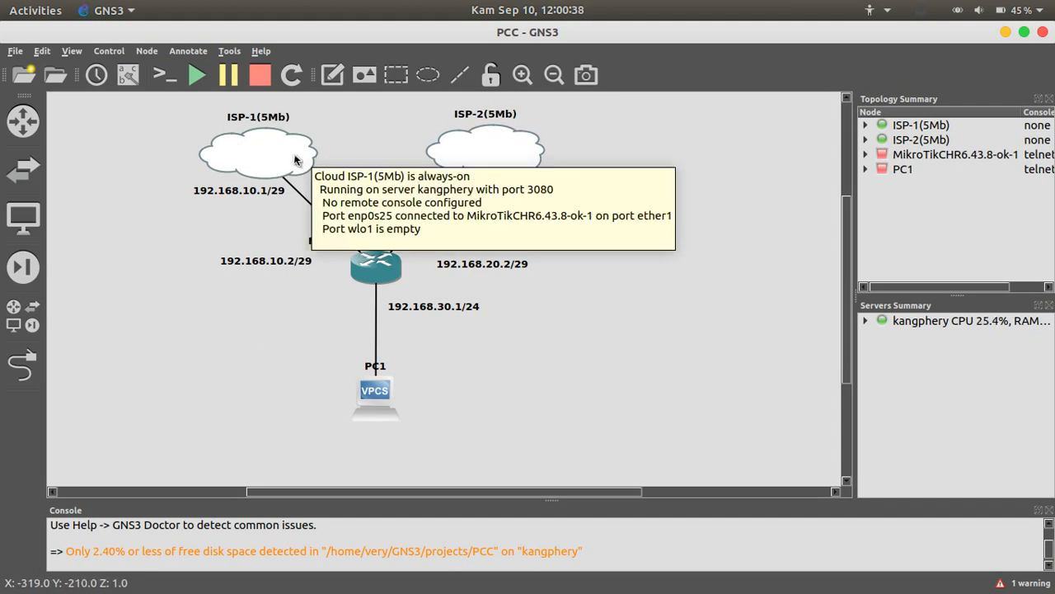
mouse_move(450, 160)
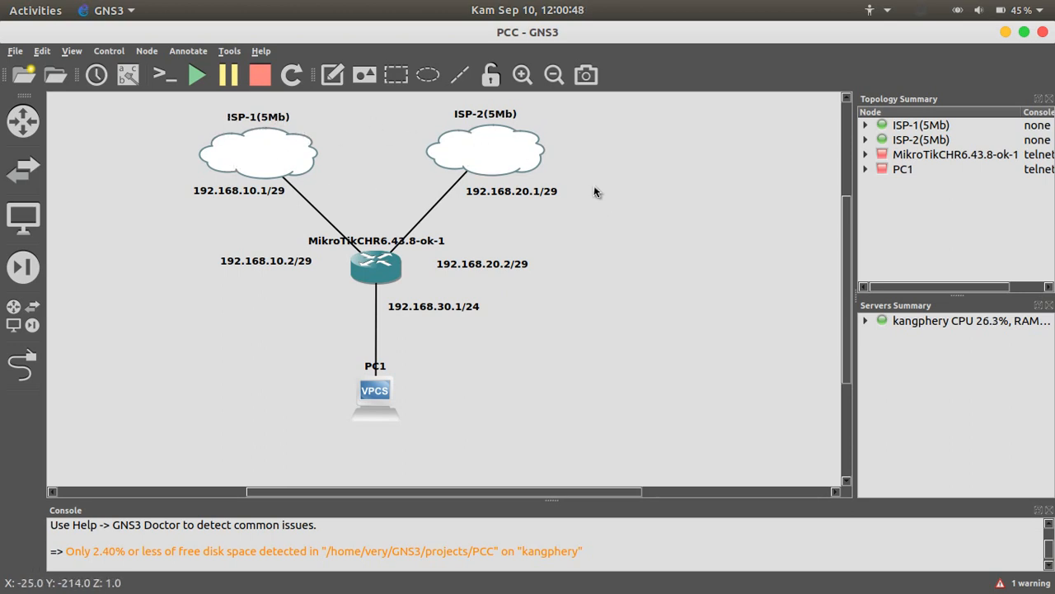
mouse_move(614, 588)
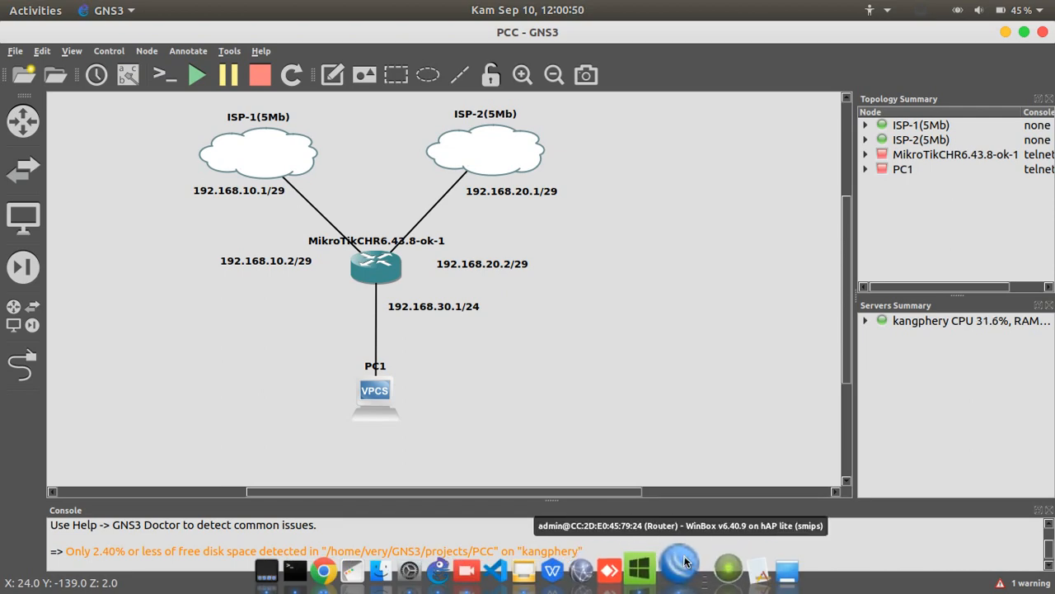
Return to WinBox and start a new firewall mangle rule with the prerouting chain
left_click(665, 571)
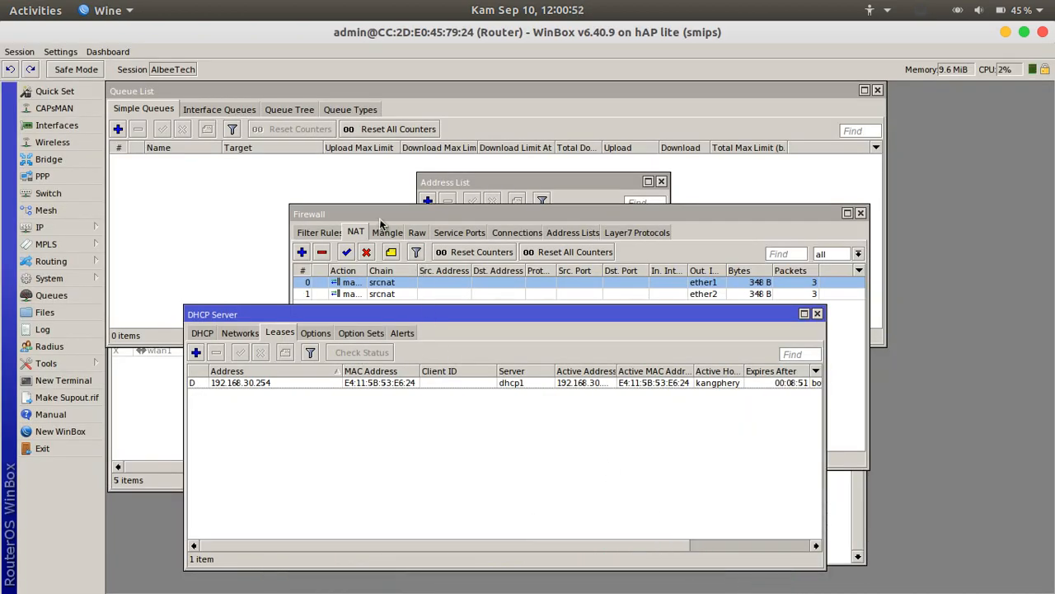
left_click(381, 225)
left_click(386, 233)
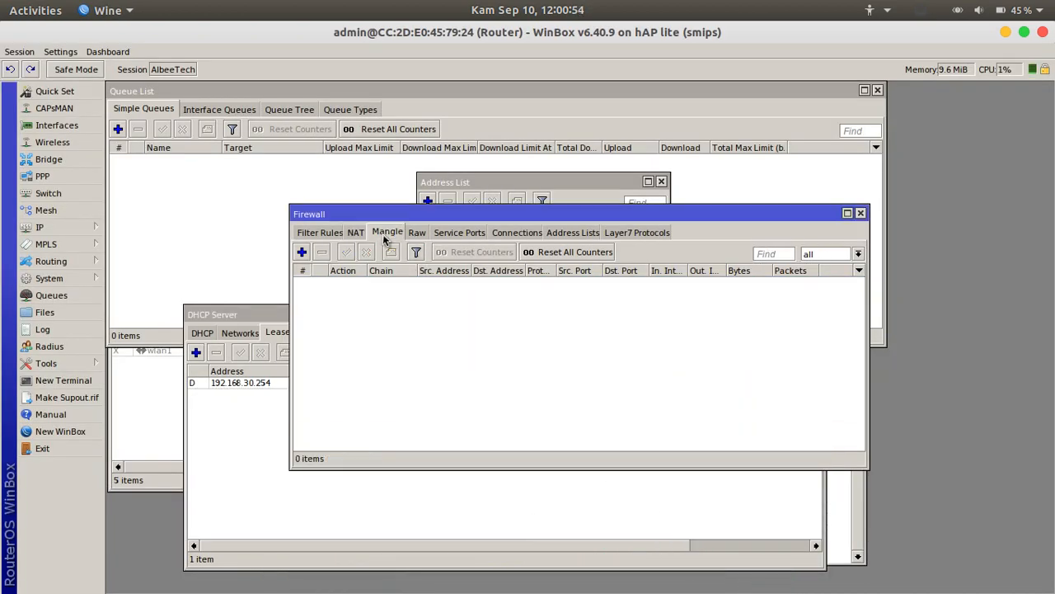
left_click(301, 252)
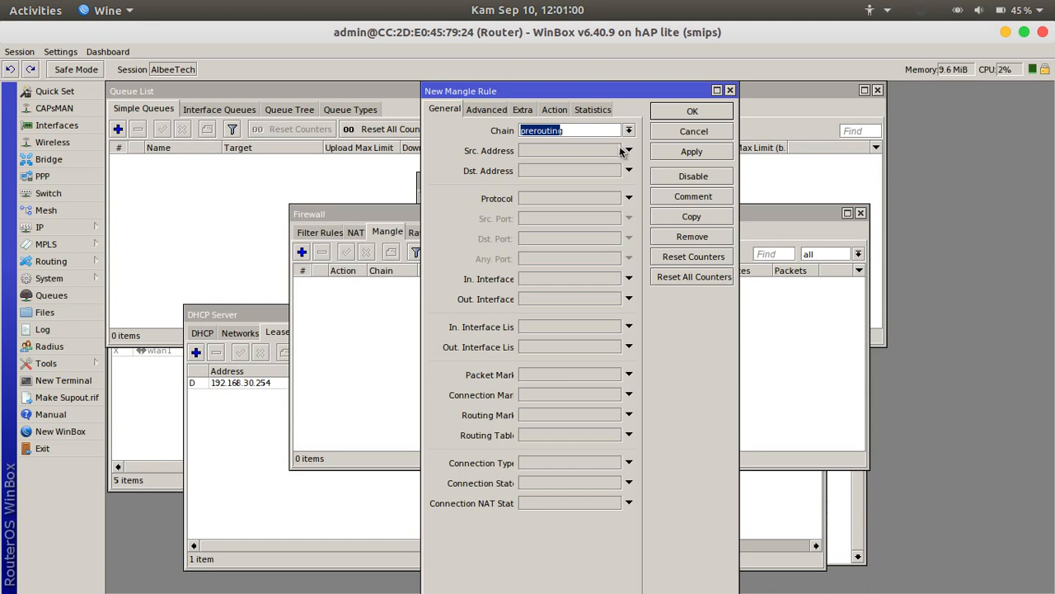
Switch to GNS3 and examine the traffic path between the ISP clouds, the MikroTik router and PC1
mouse_move(595, 574)
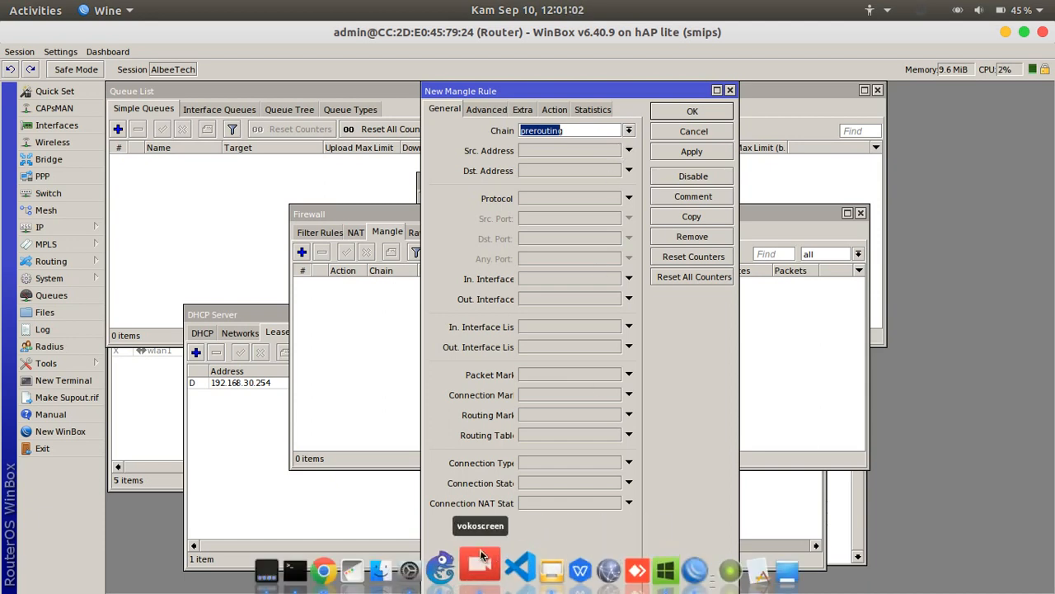
left_click(438, 569)
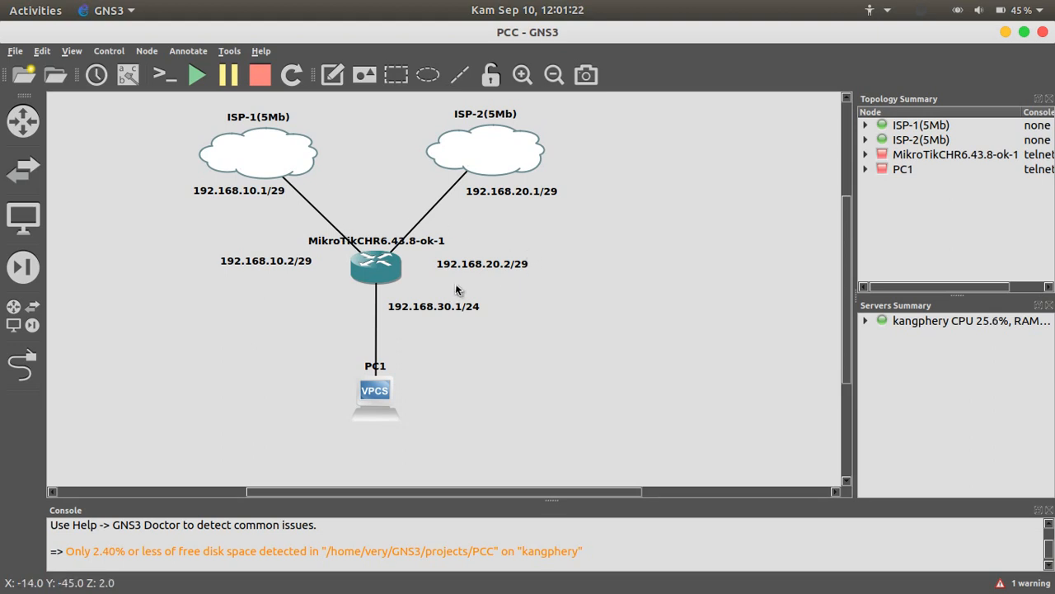
mouse_move(543, 590)
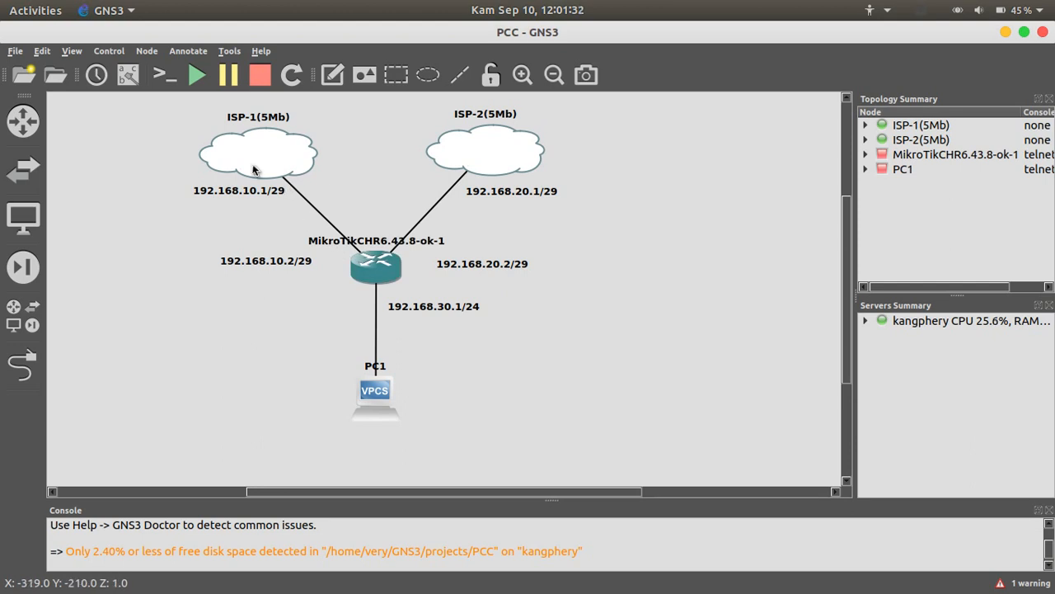
mouse_move(256, 169)
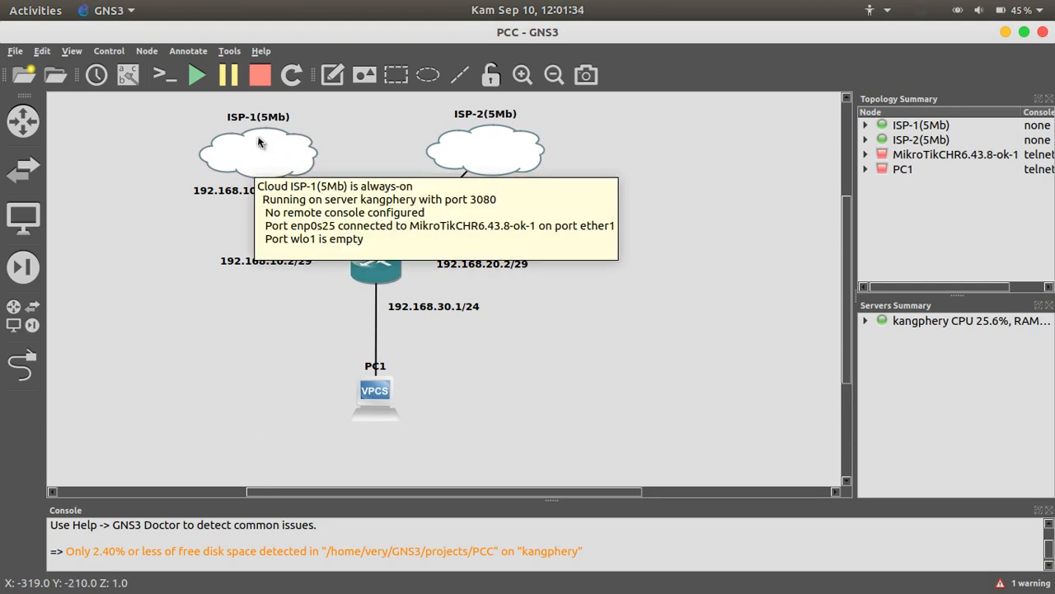
mouse_move(397, 396)
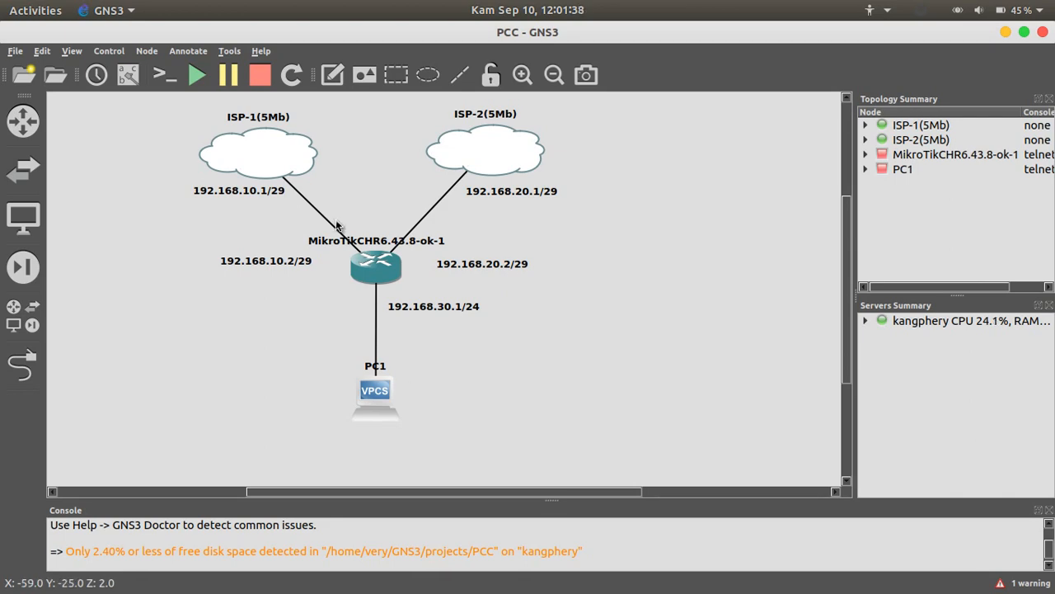
mouse_move(376, 290)
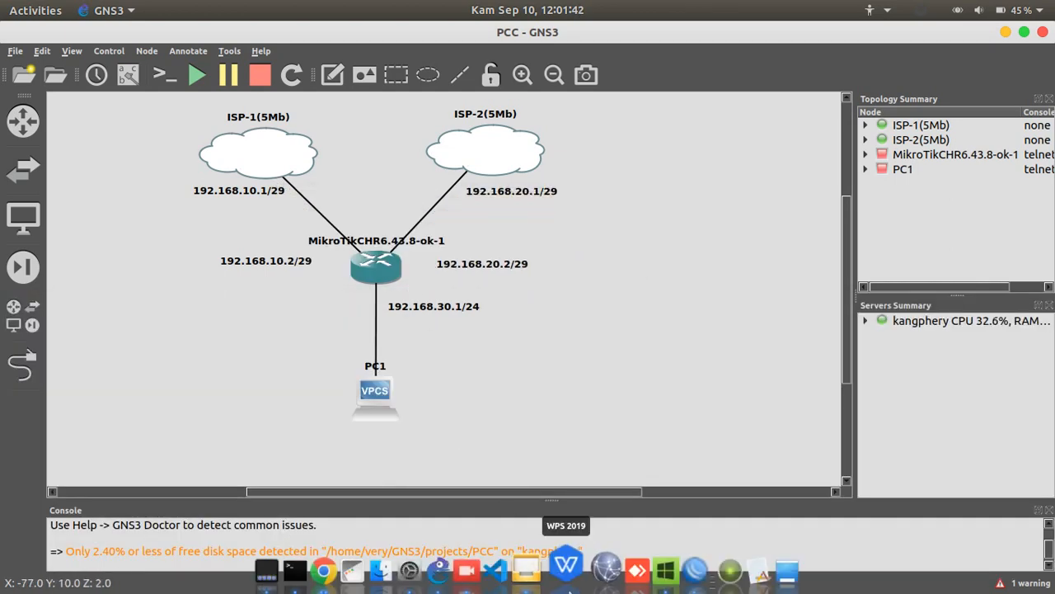
Return to WinBox and enable the source address condition in the new mangle rule
left_click(666, 569)
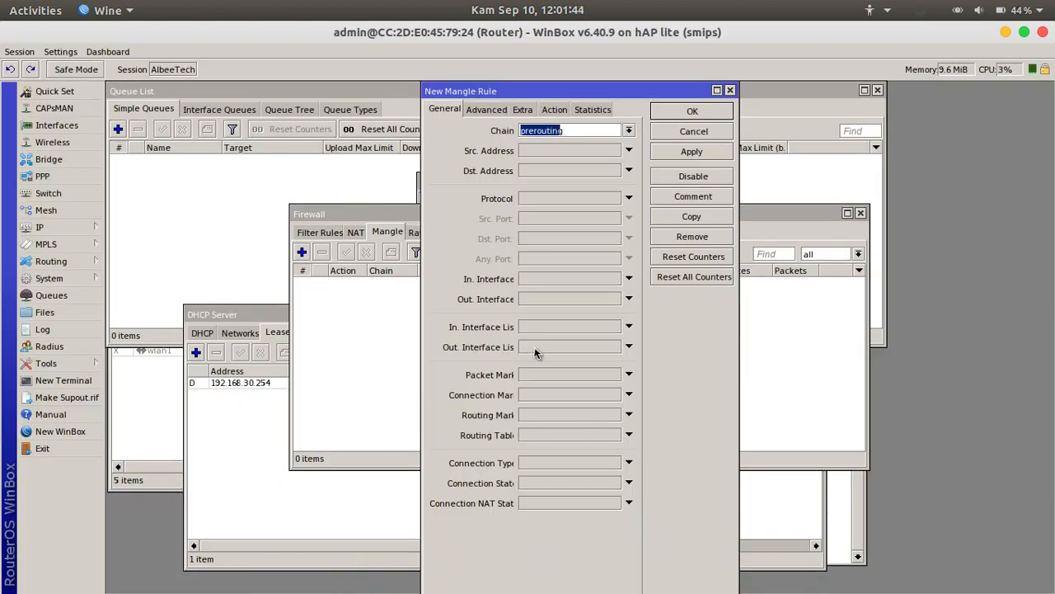
left_click(549, 151)
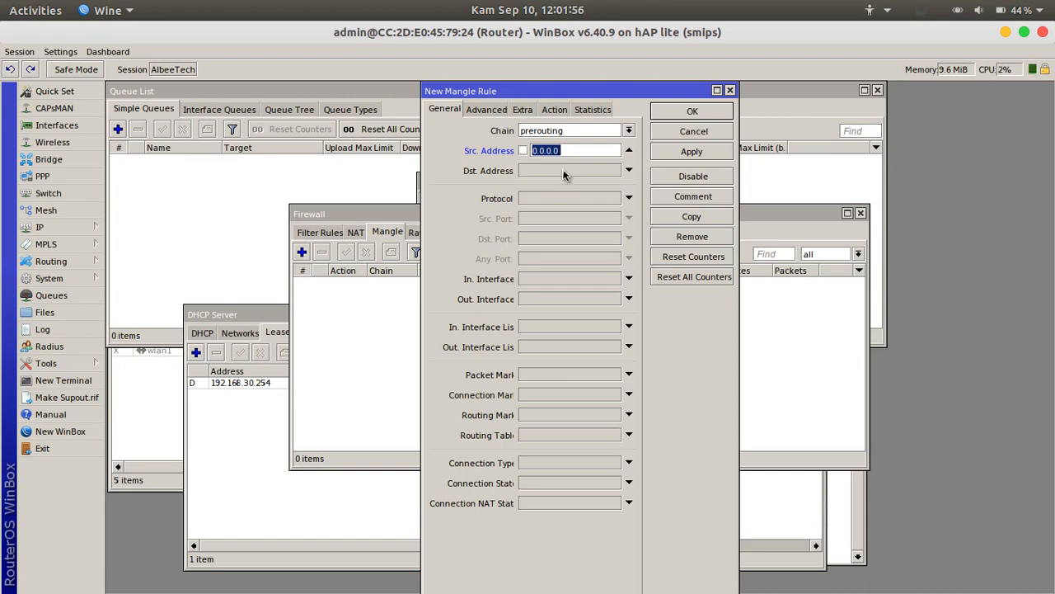
left_click(576, 282)
left_click(615, 279)
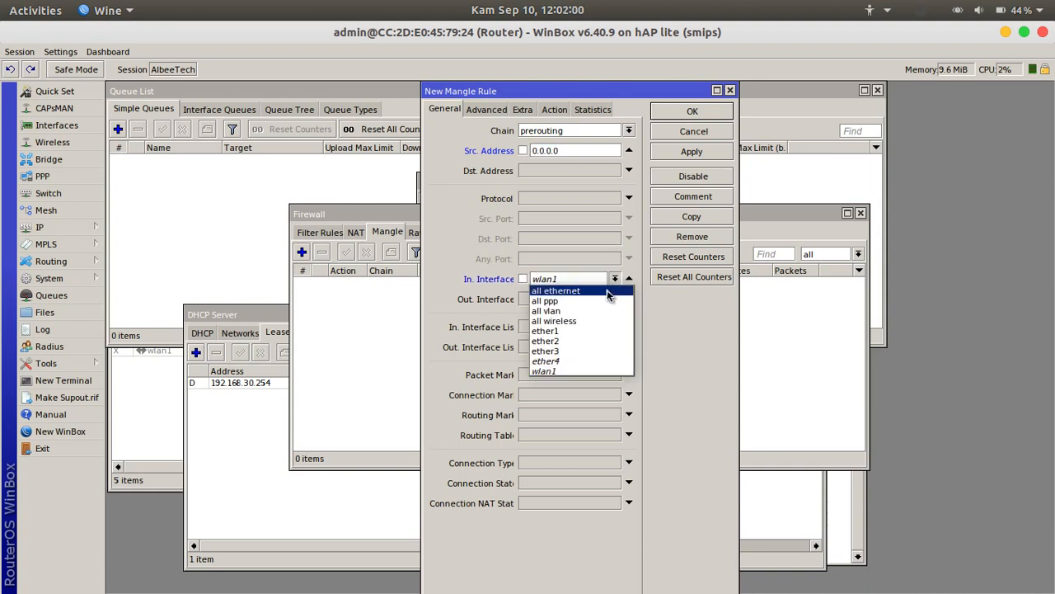
left_click(581, 351)
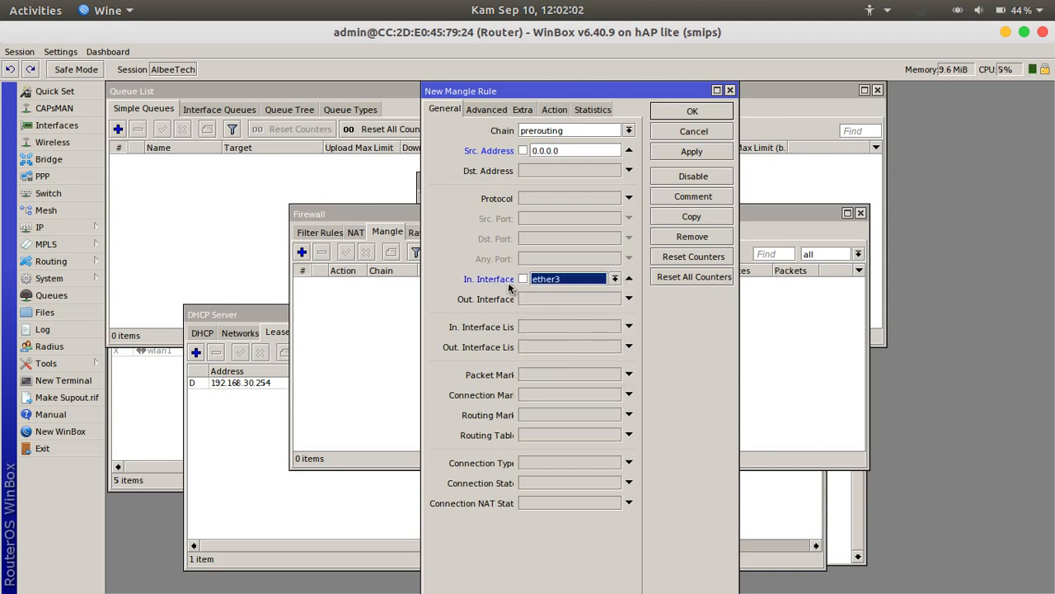
left_click(629, 281)
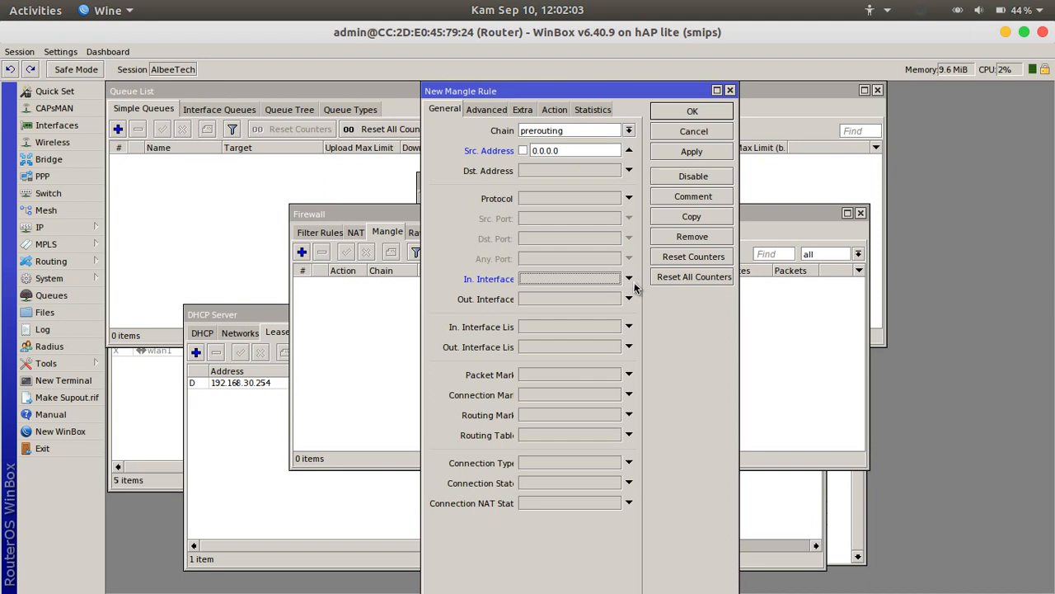
Set the mangle rule's source address to 192.168.30.0/24
double_click(560, 150)
type("1")
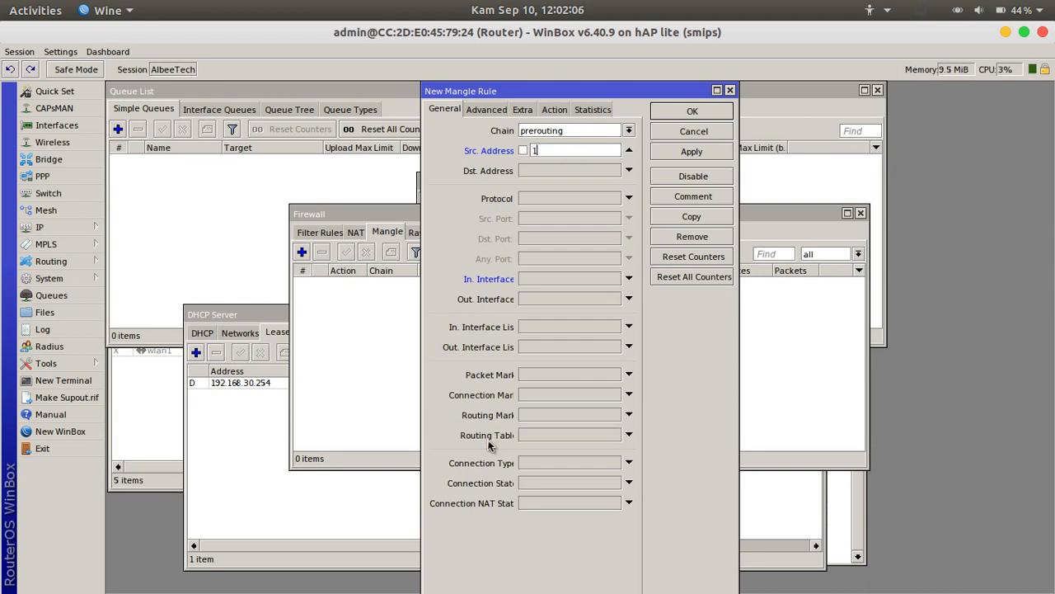
type("92.168.30.0")
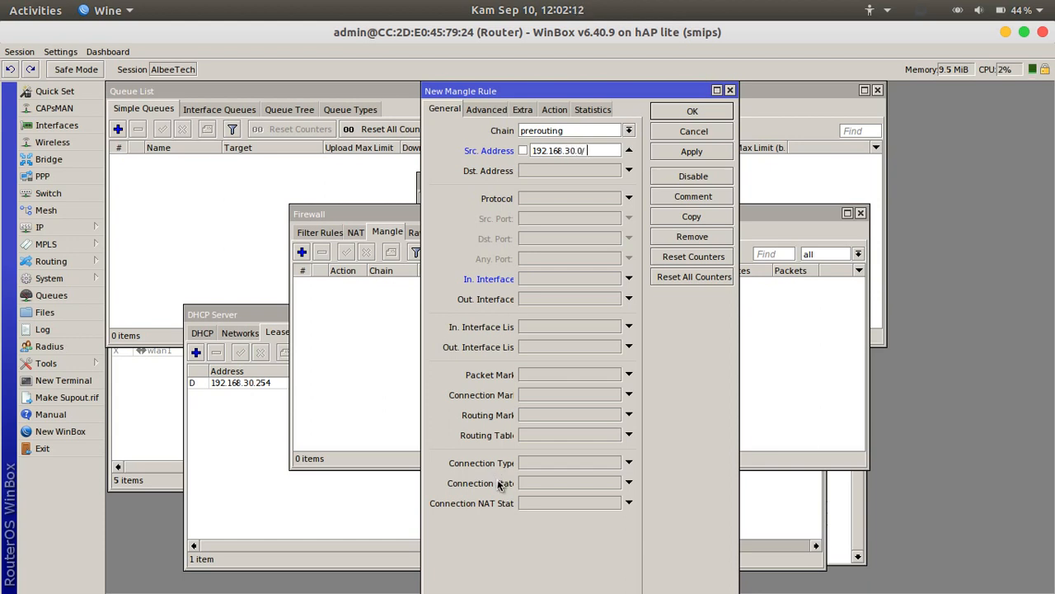
type("/24")
Set the mangle rule's per connection classifier to src address and port with values 2/0
left_click(482, 109)
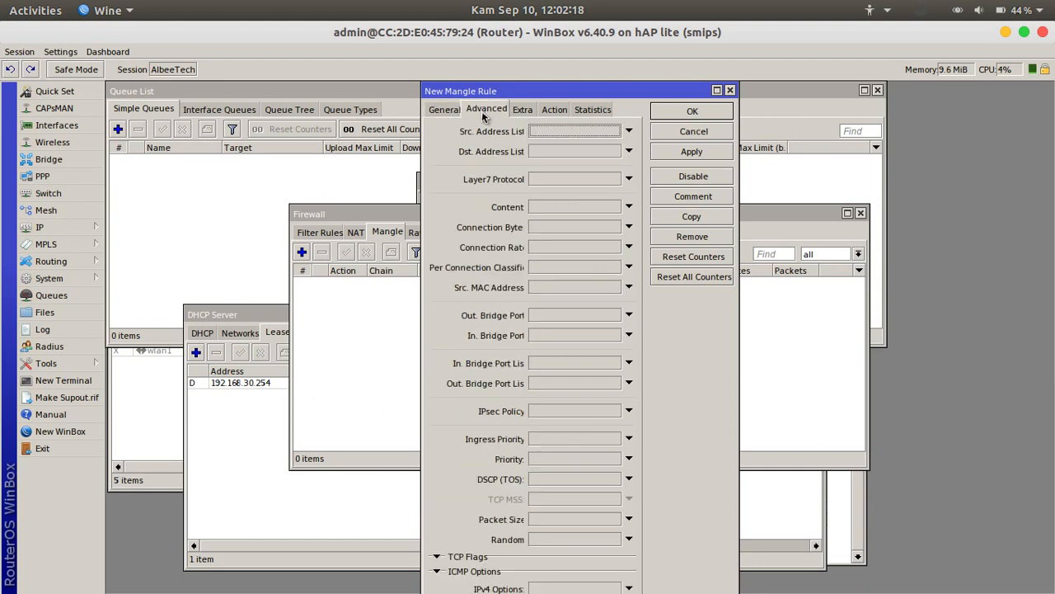
left_click(542, 270)
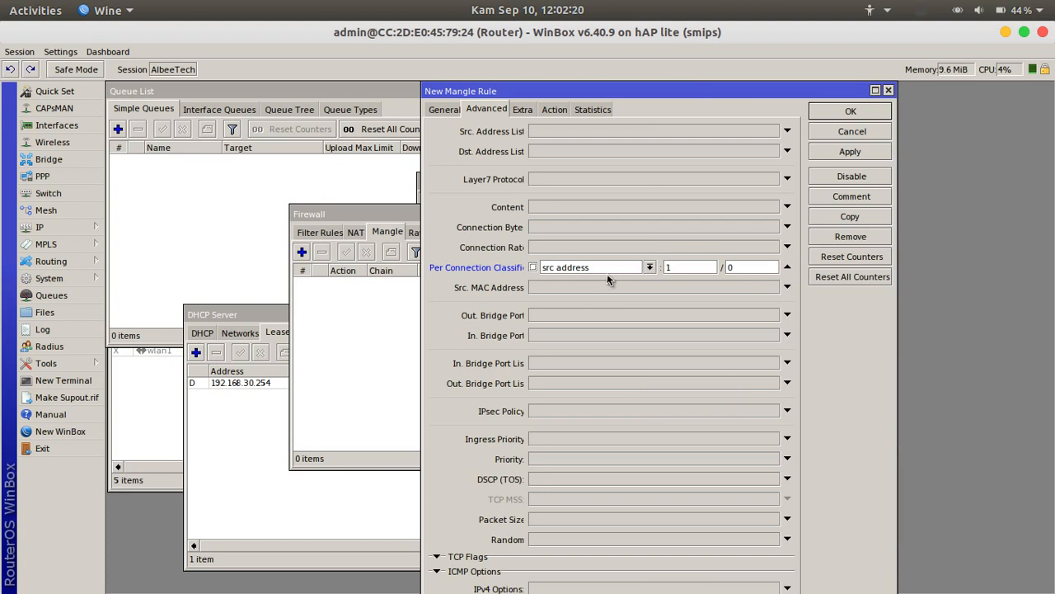
left_click(648, 267)
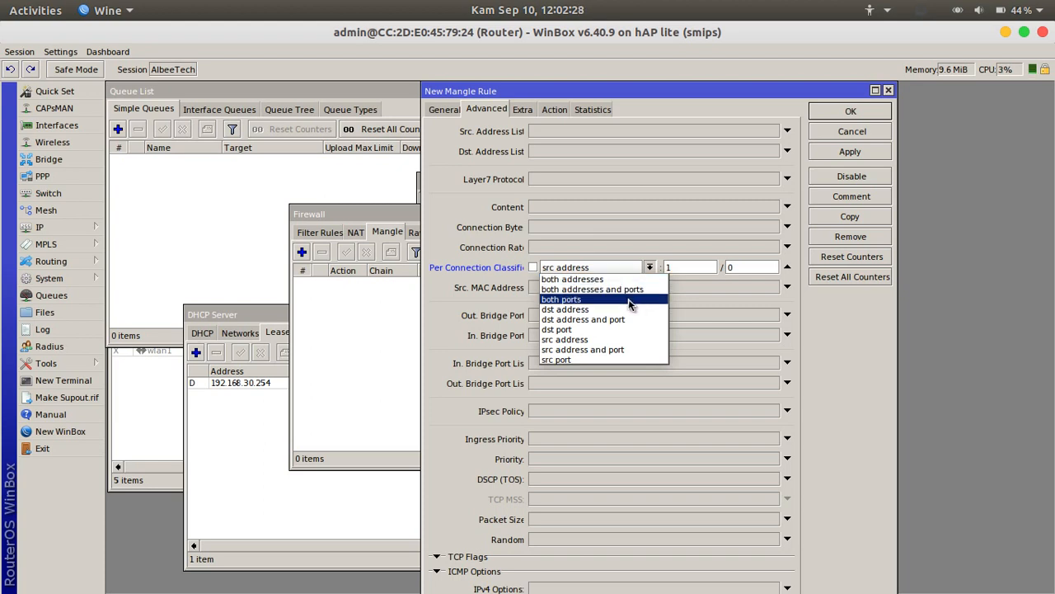
left_click(600, 350)
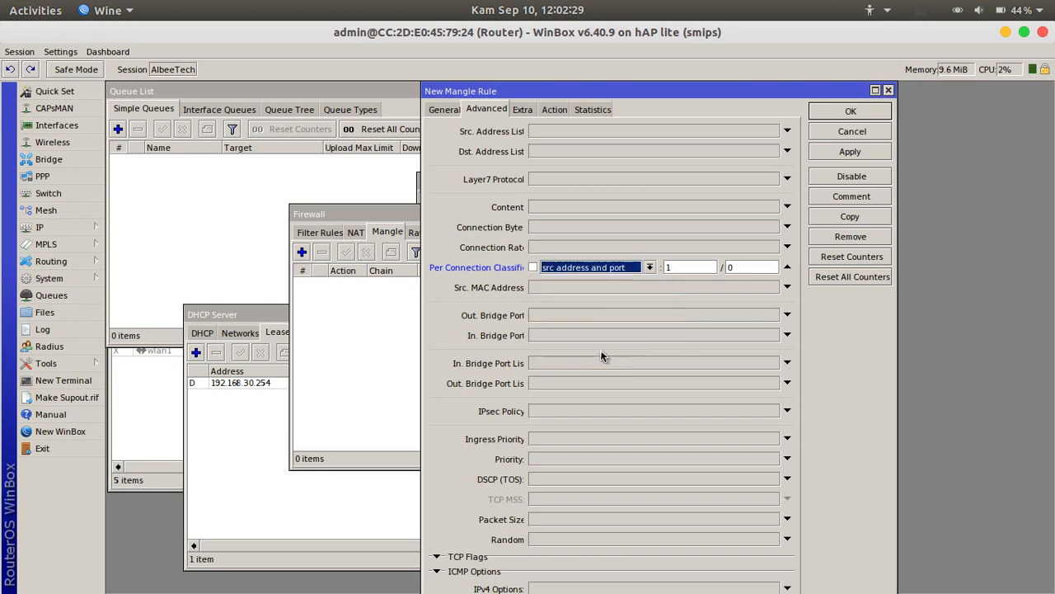
left_click(682, 267)
left_click_drag(683, 267, 653, 270)
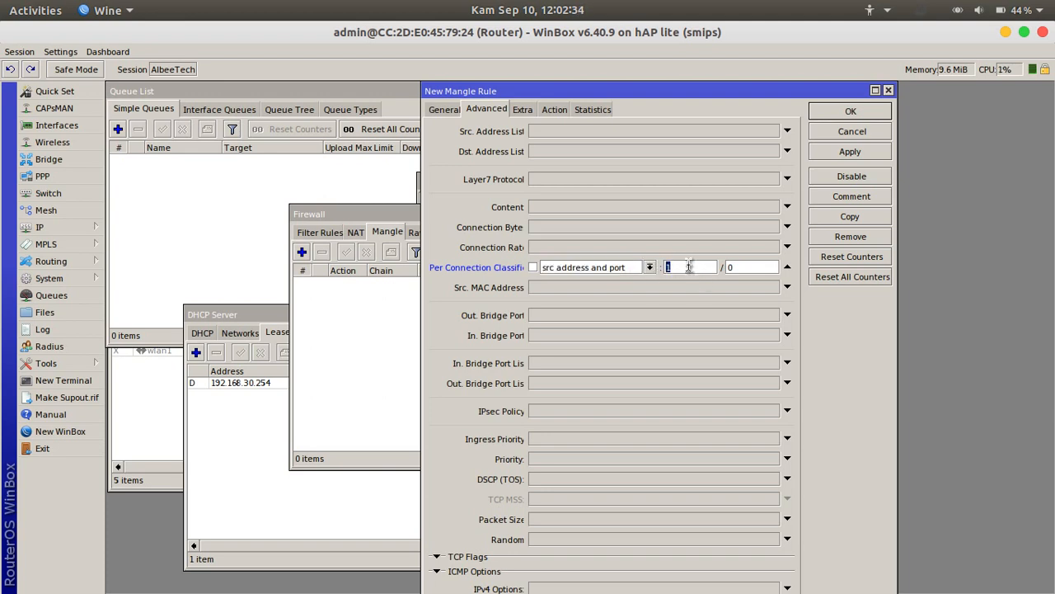
type("2")
Set the rule's action to mark packet with new packet mark ISP-1, disable passthrough and apply the rule
left_click(547, 109)
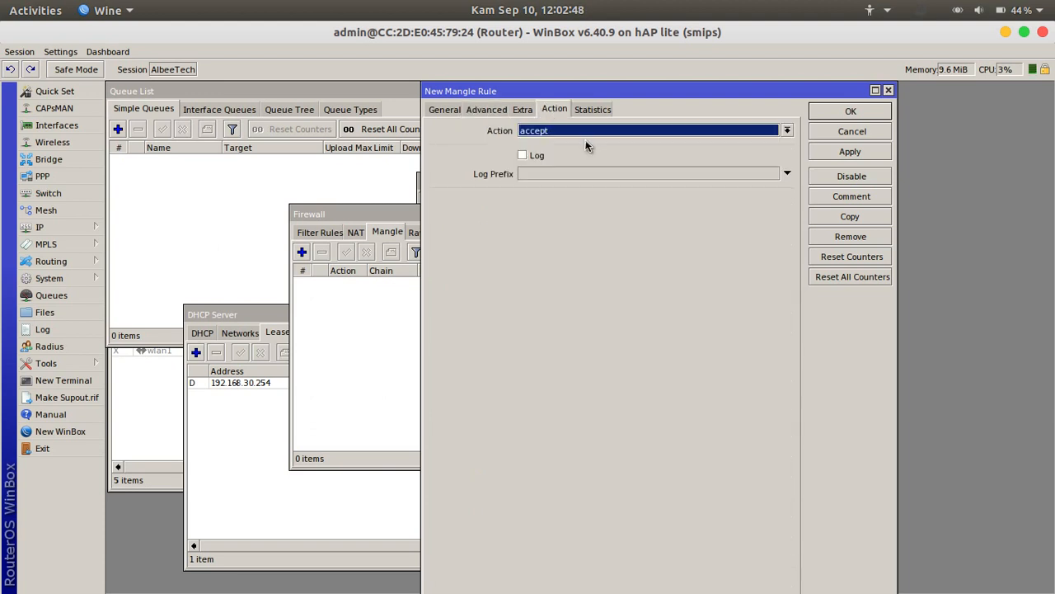
left_click(591, 132)
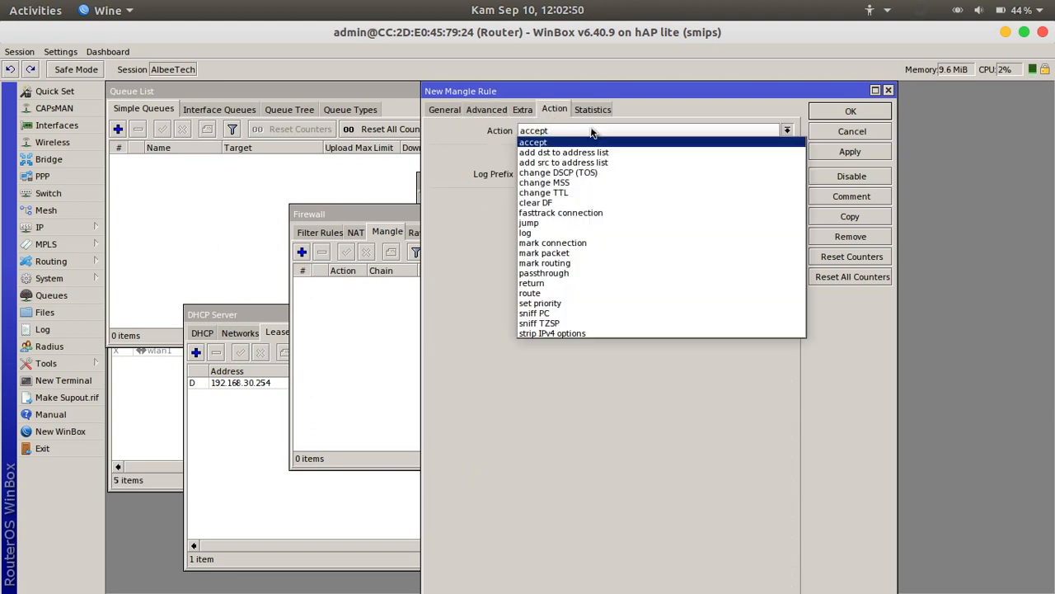
left_click(565, 253)
left_click(555, 200)
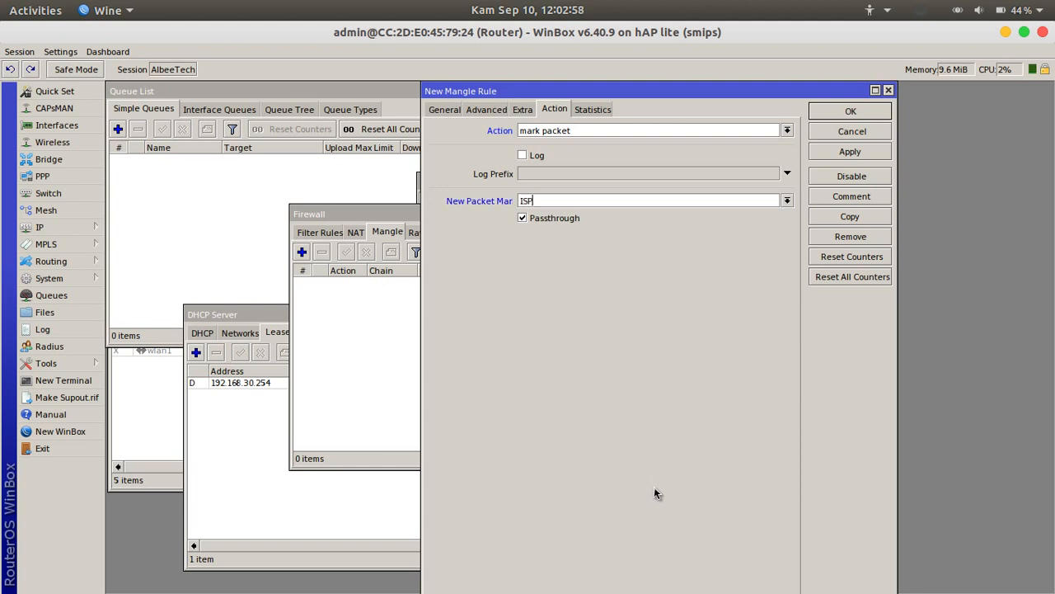
type("ISP-1")
left_click(522, 218)
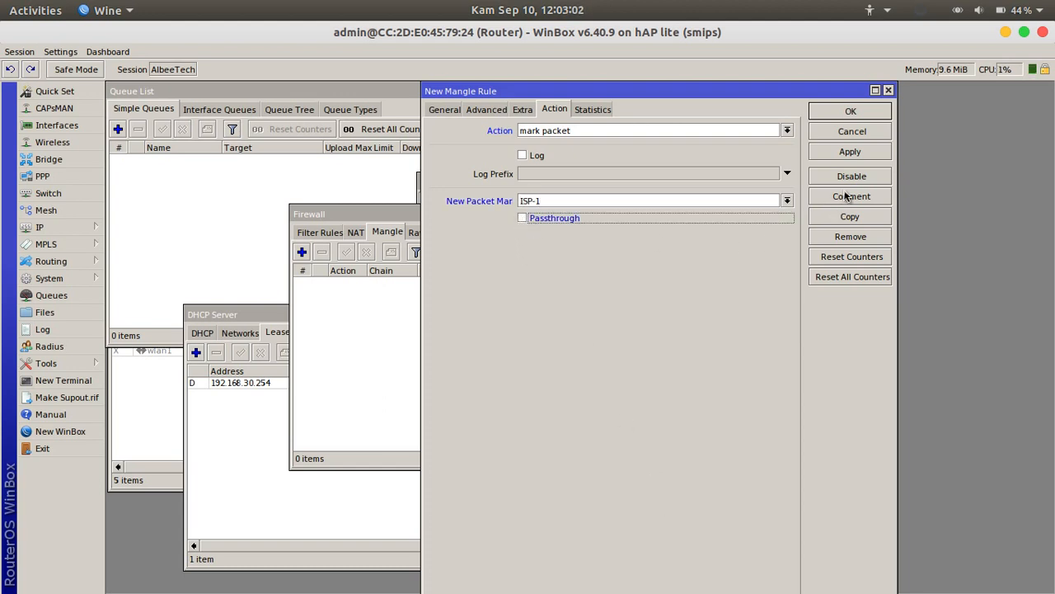
left_click(844, 151)
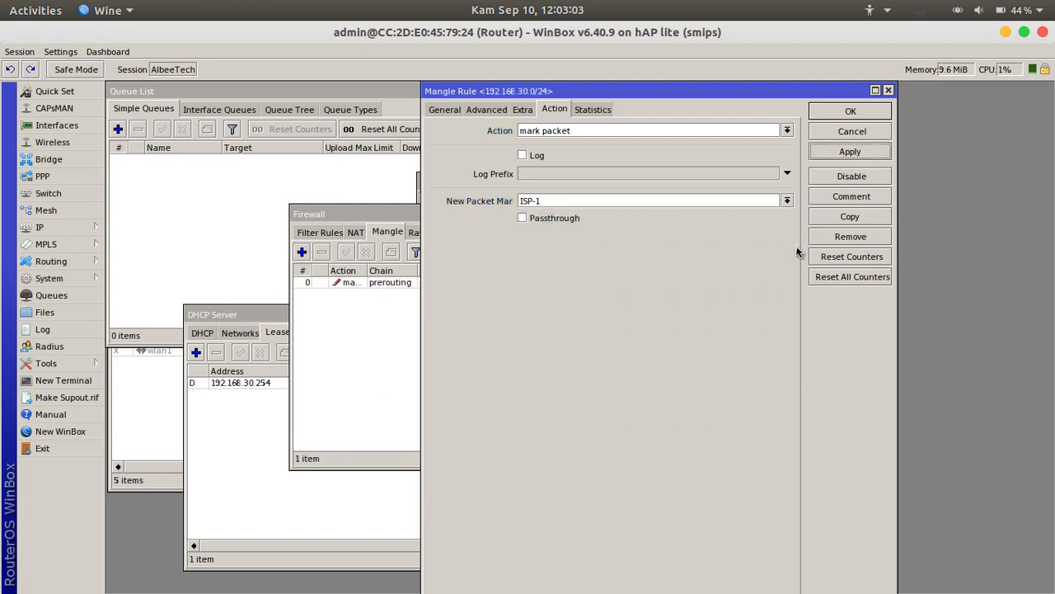
Copy the ISP-1 mangle rule, committing its changes, and set the copy's per connection classifier to src address and port with values 2/1
left_click(853, 217)
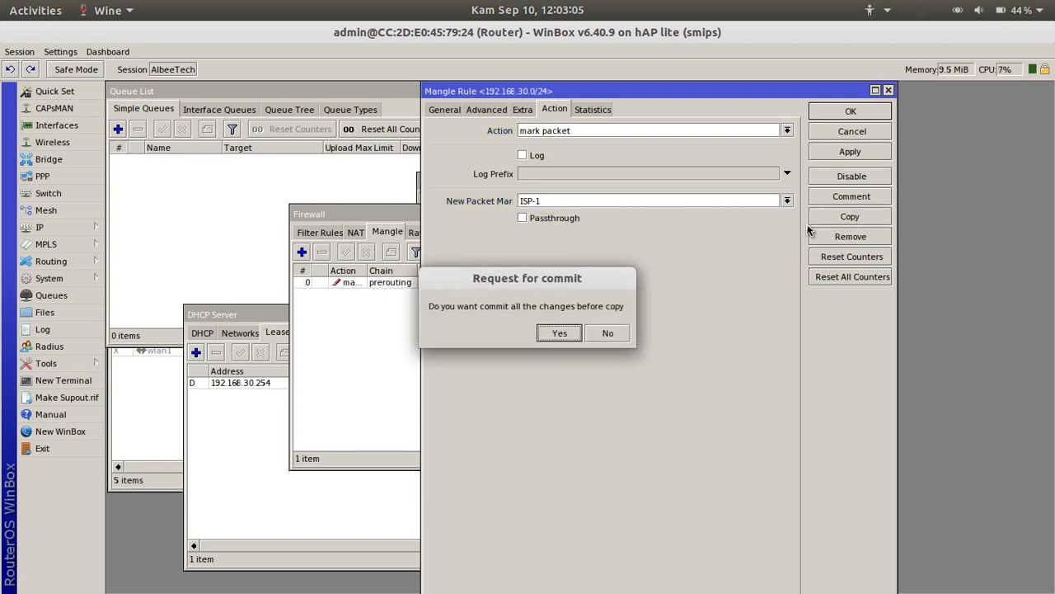
left_click(558, 333)
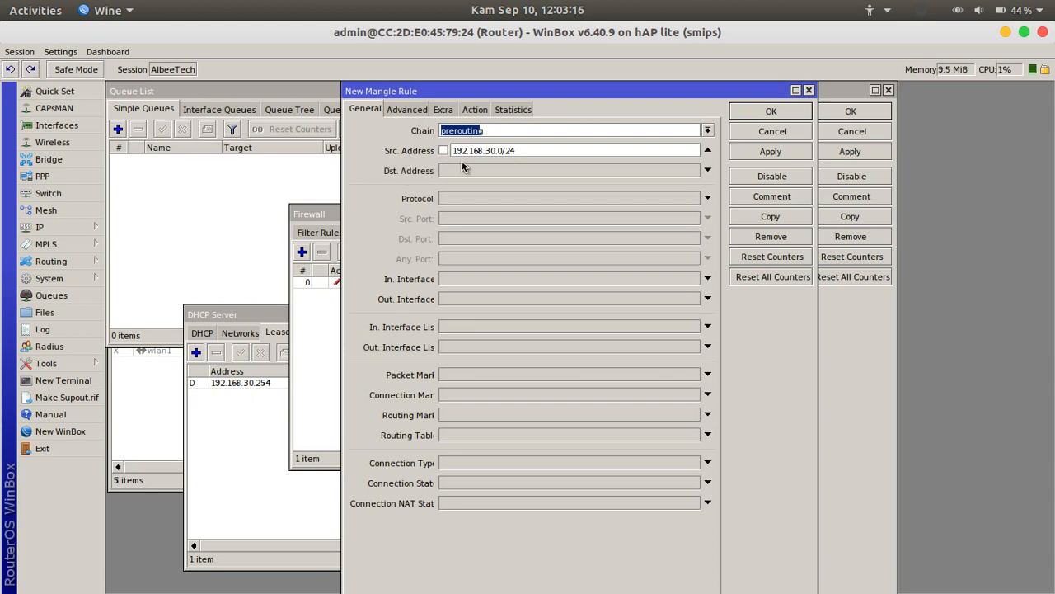
left_click(416, 110)
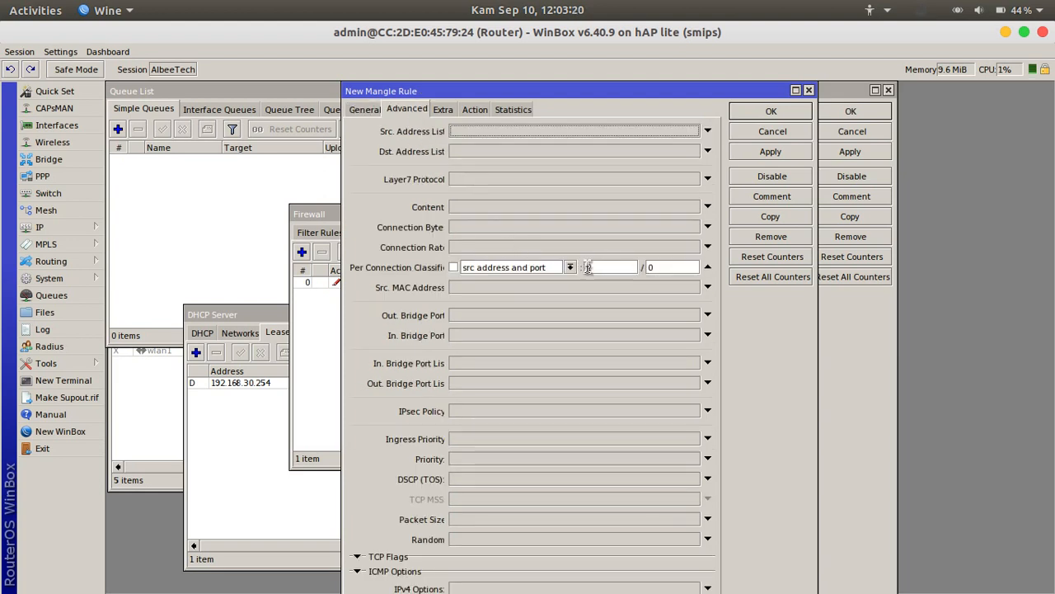
left_click(659, 267)
double_click(649, 268)
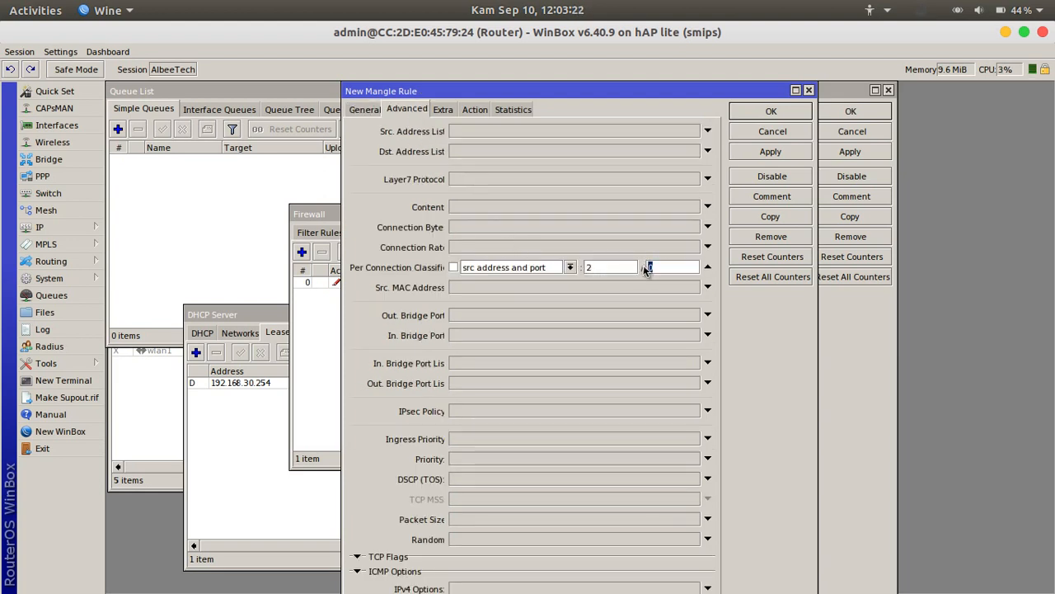
type("1")
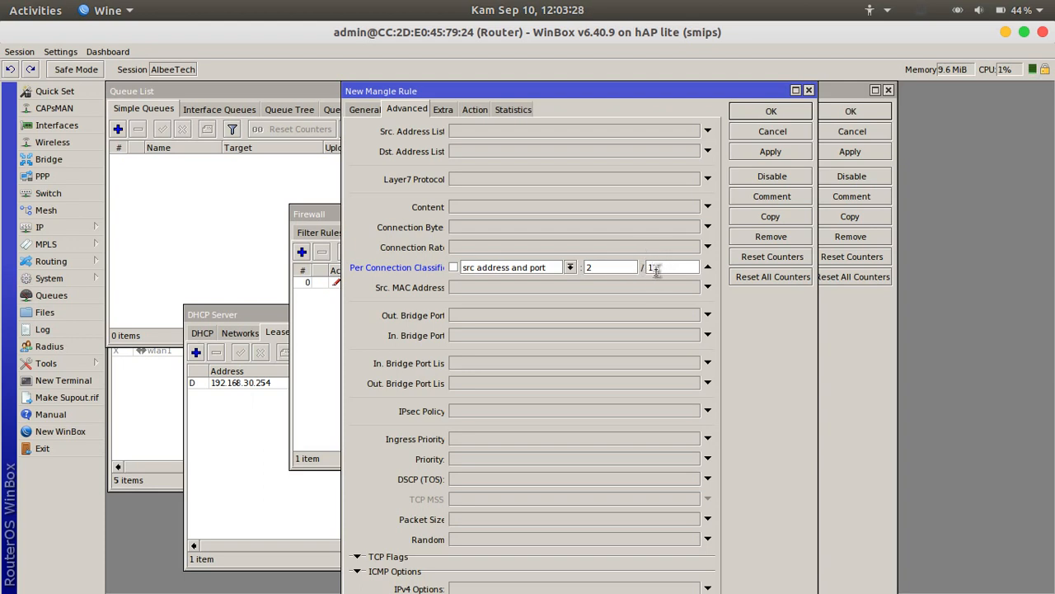
Set the copied mangle rule's new packet mark to ISP-2 and apply the rule
left_click(476, 109)
left_click(488, 201)
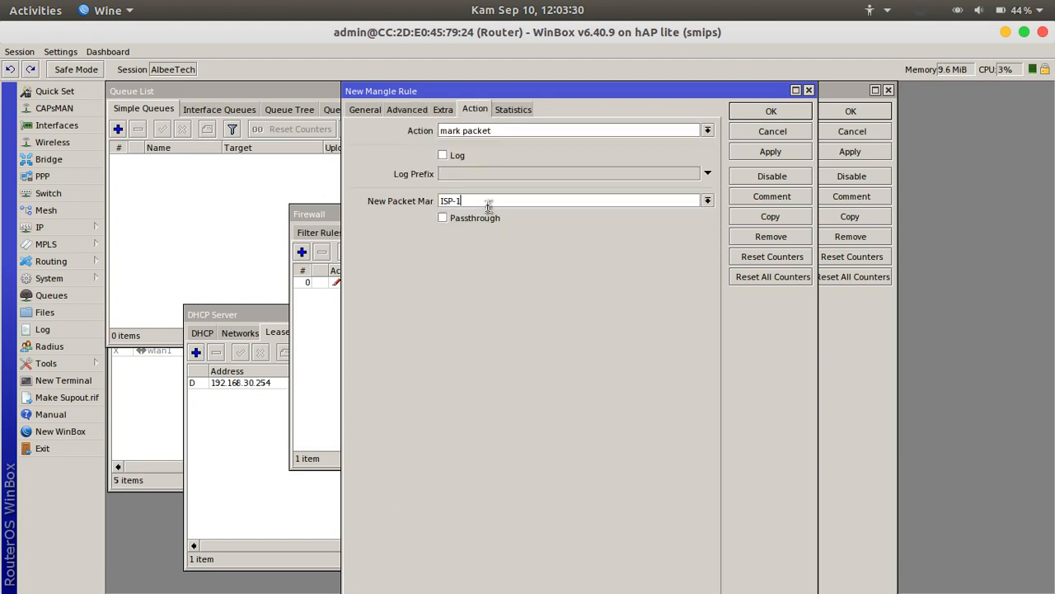
type("2")
left_click(770, 152)
Review the copied rule's source address and connection classifier, and close both mangle rule windows
left_click(359, 111)
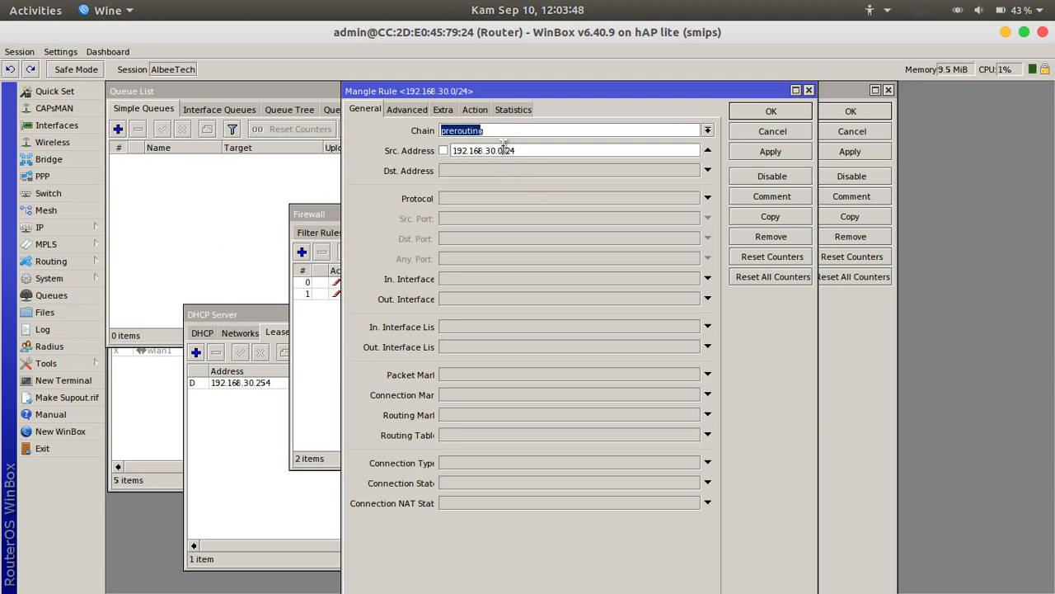
left_click(419, 109)
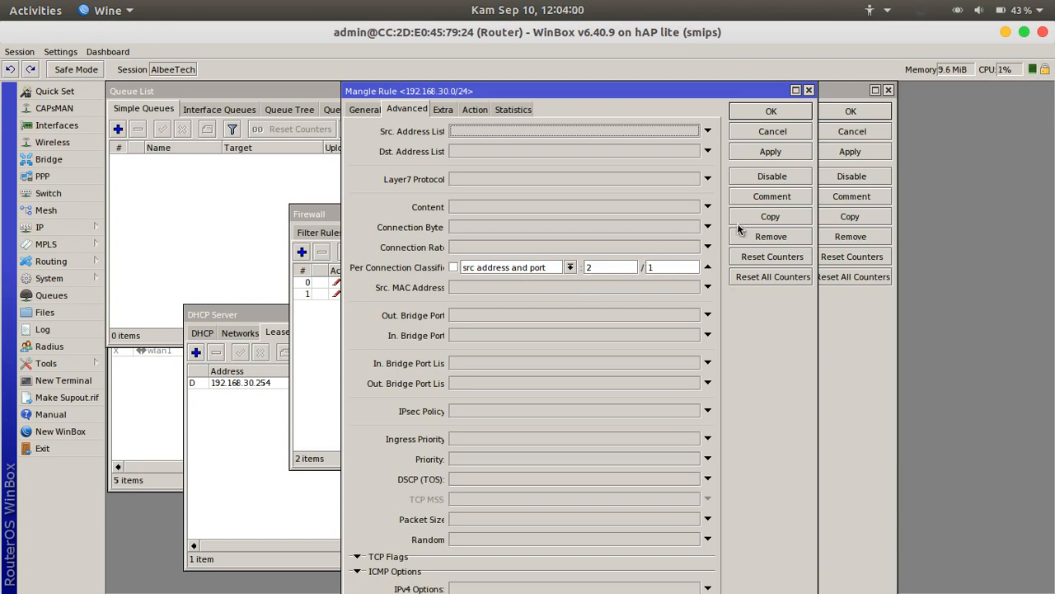
left_click(784, 113)
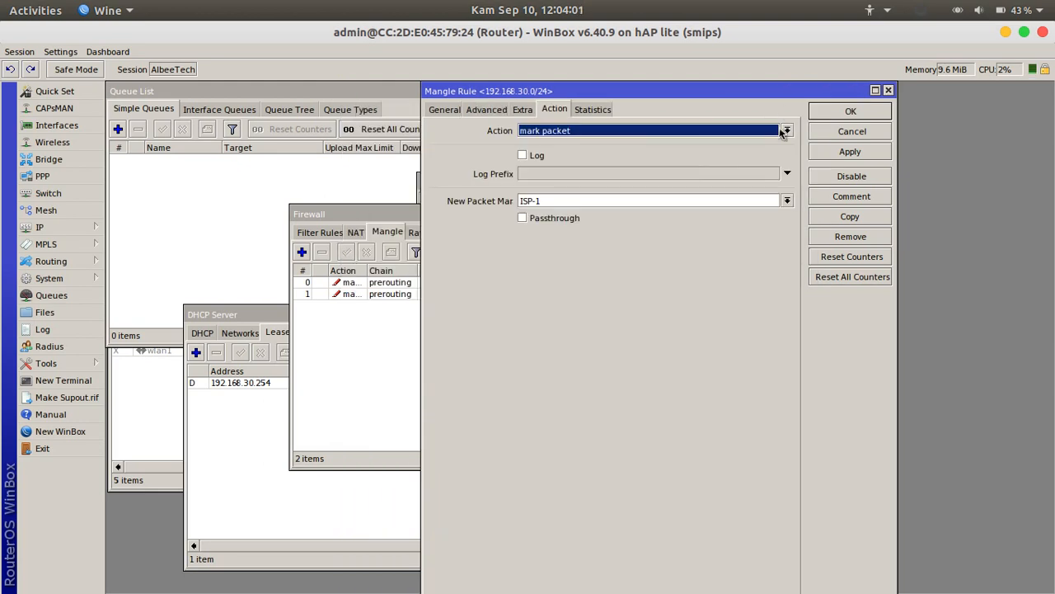
left_click(858, 111)
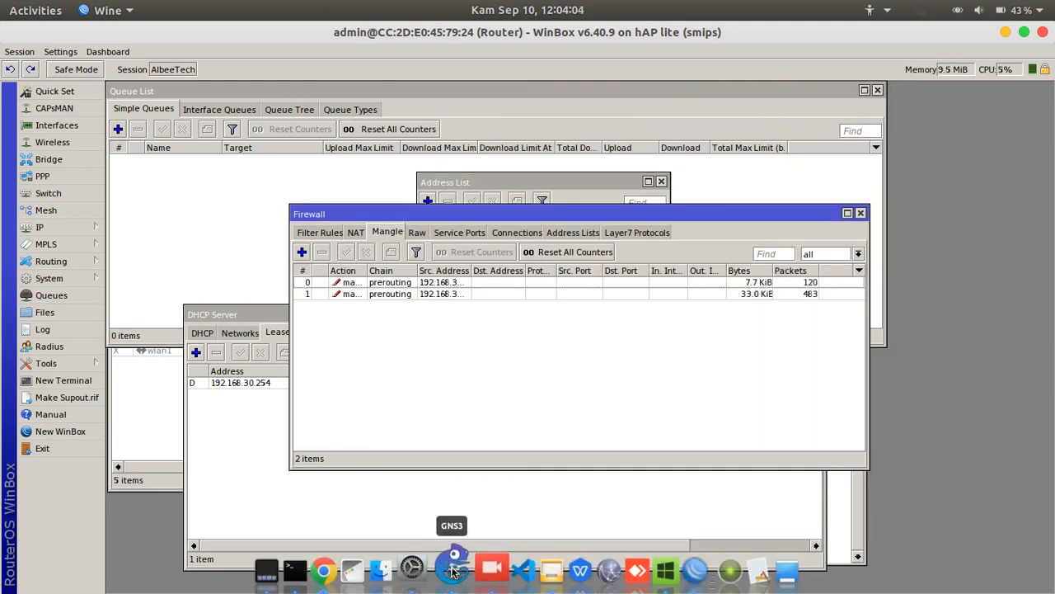
Examine the PCC topology in GNS3, return to WinBox and widen the mangle list's Src. Address column
left_click(437, 571)
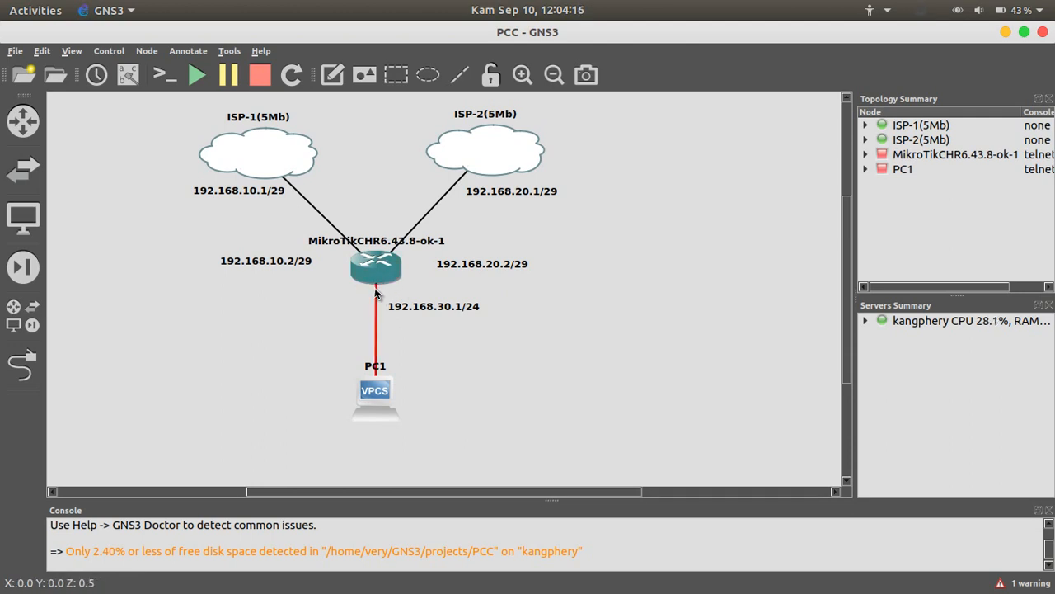
mouse_move(376, 287)
left_click(658, 566)
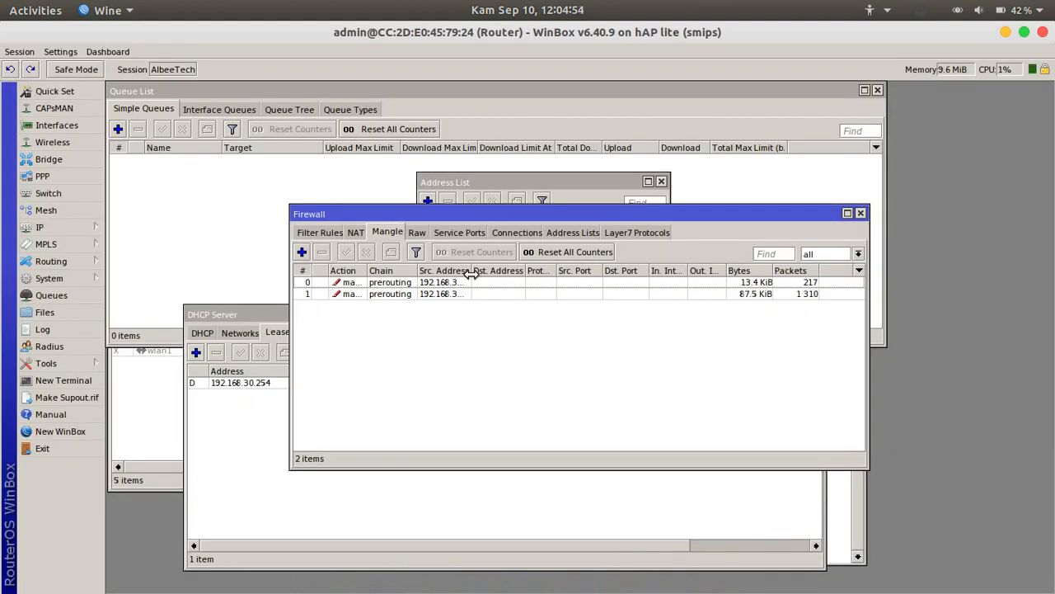
left_click_drag(471, 272, 511, 273)
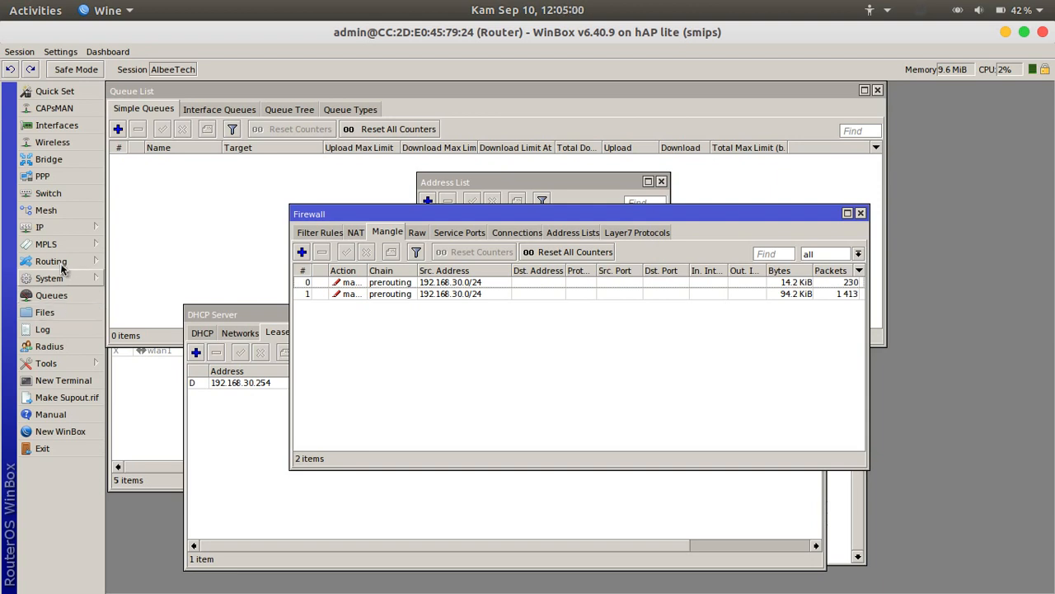
Add a new route for destination 0.0.0.0/0 with gateway 192.168.10.1
mouse_move(62, 232)
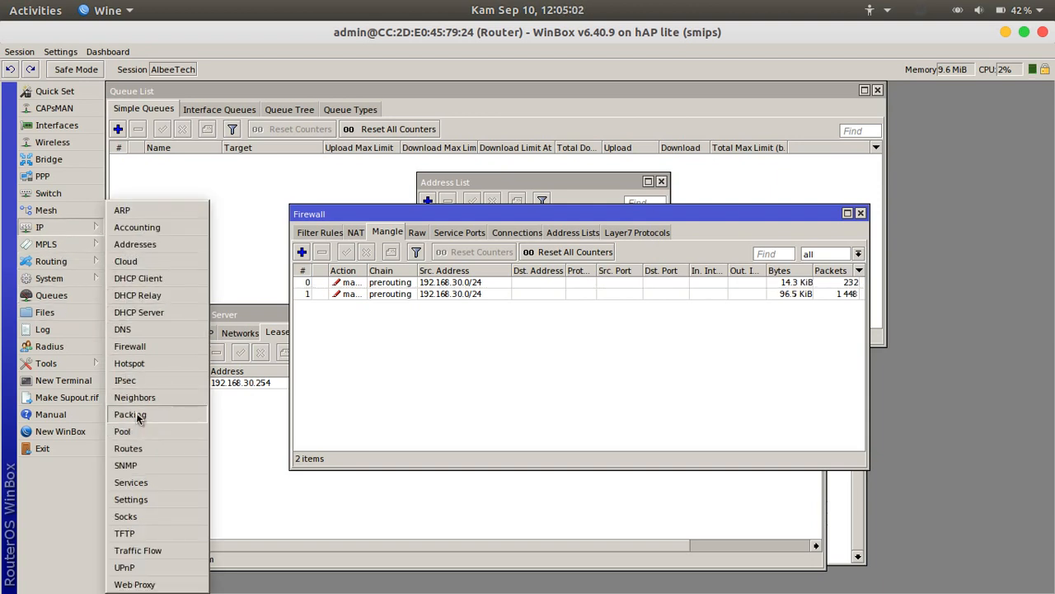
left_click(128, 448)
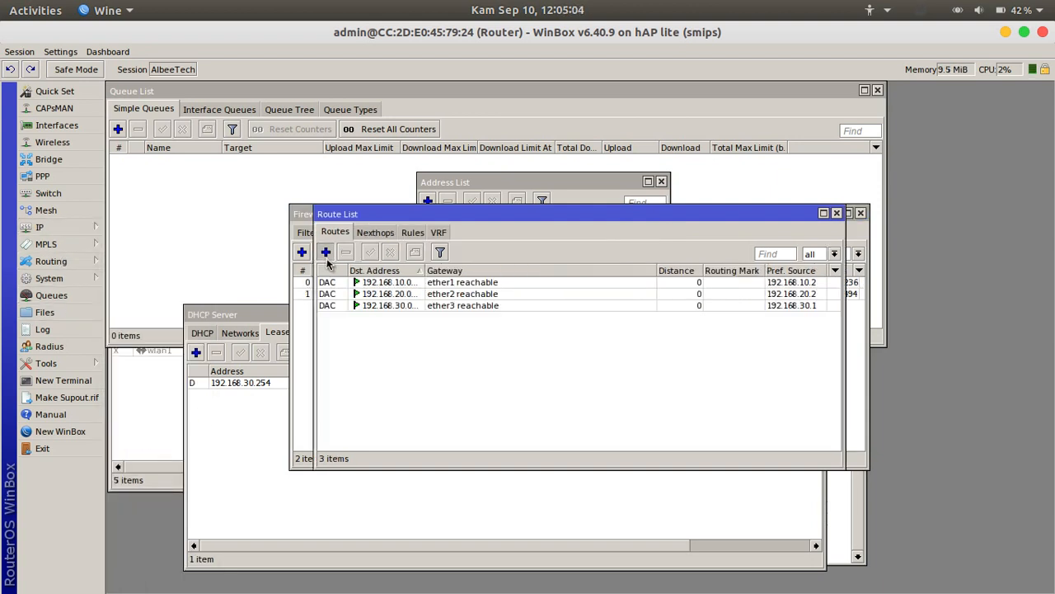
left_click(325, 251)
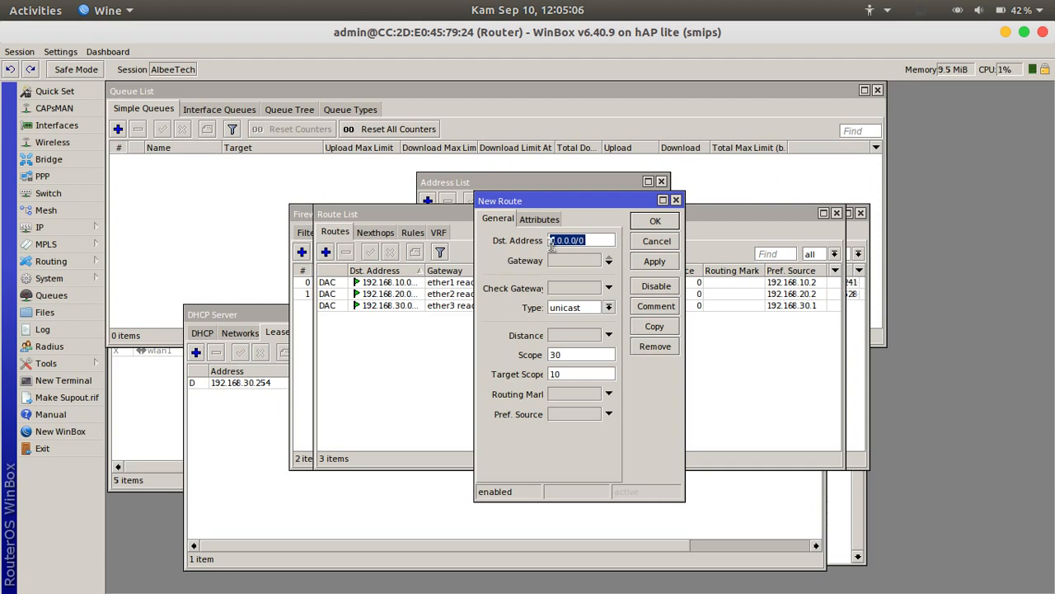
left_click(573, 262)
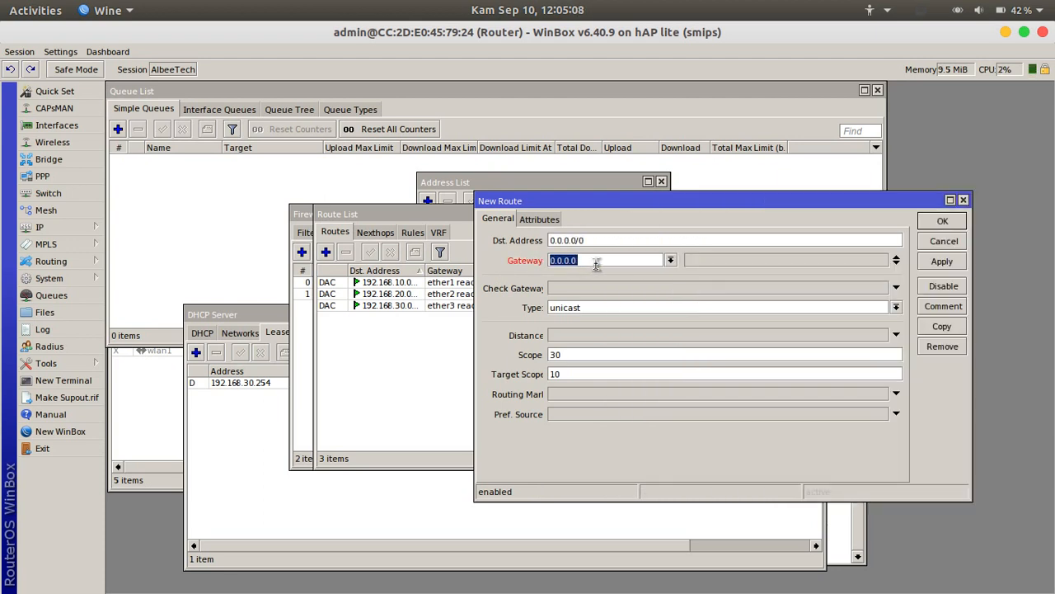
type("192")
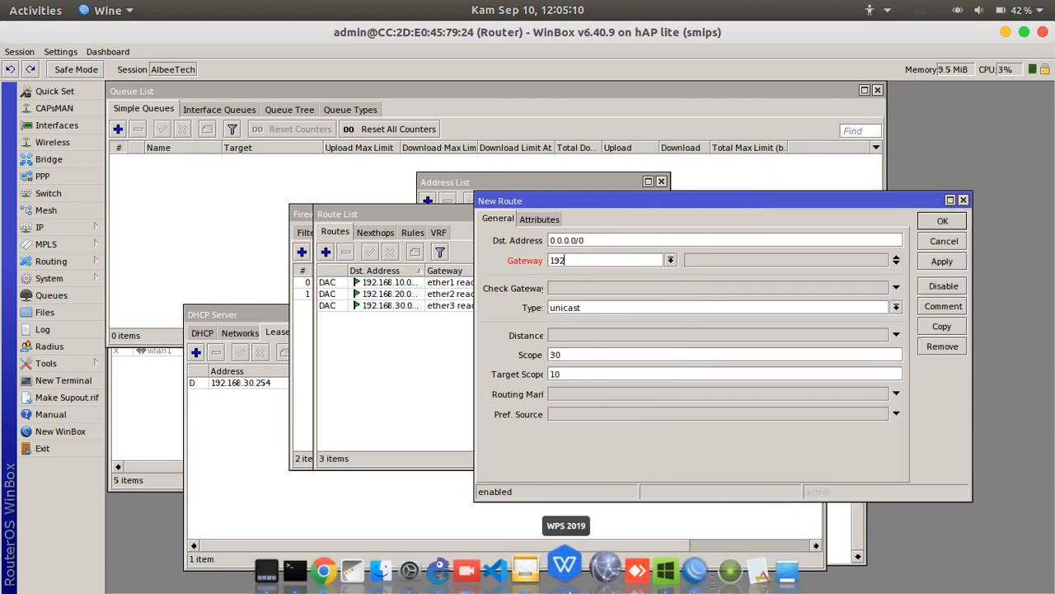
type(".168.10.1")
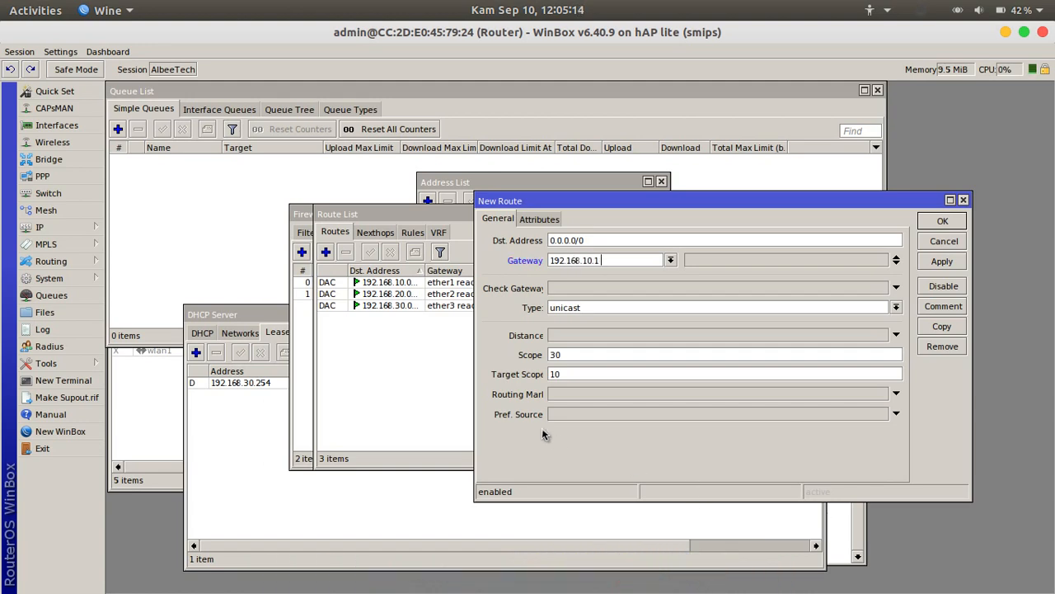
Enable the new route's routing mark and check which marks are available
left_click(580, 394)
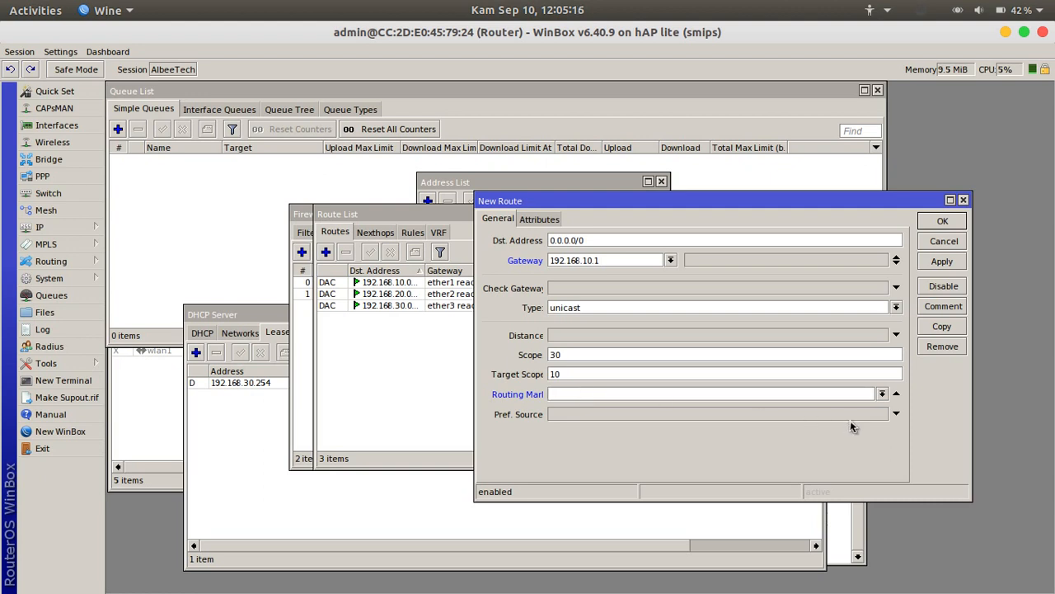
left_click(884, 393)
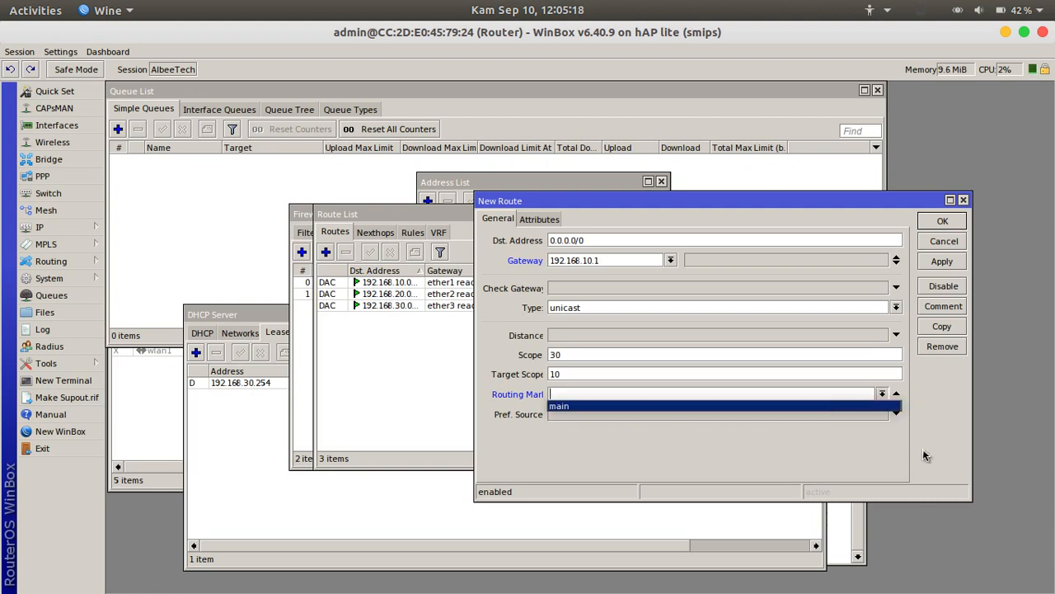
left_click(943, 455)
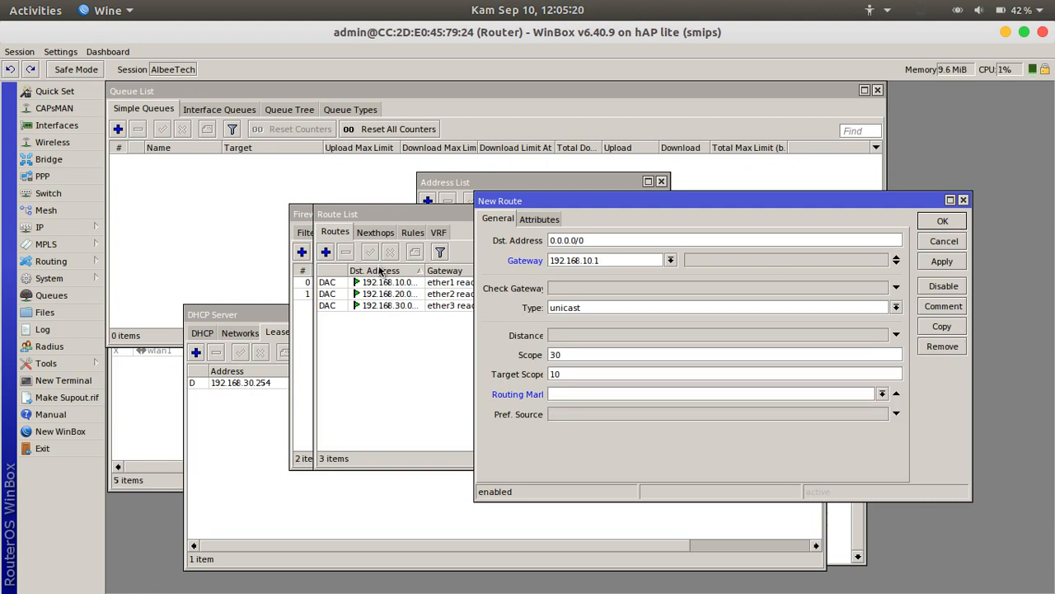
Change the first mangle rule's action to mark routing with new routing mark ISP-1 and save it
left_click(295, 344)
double_click(394, 286)
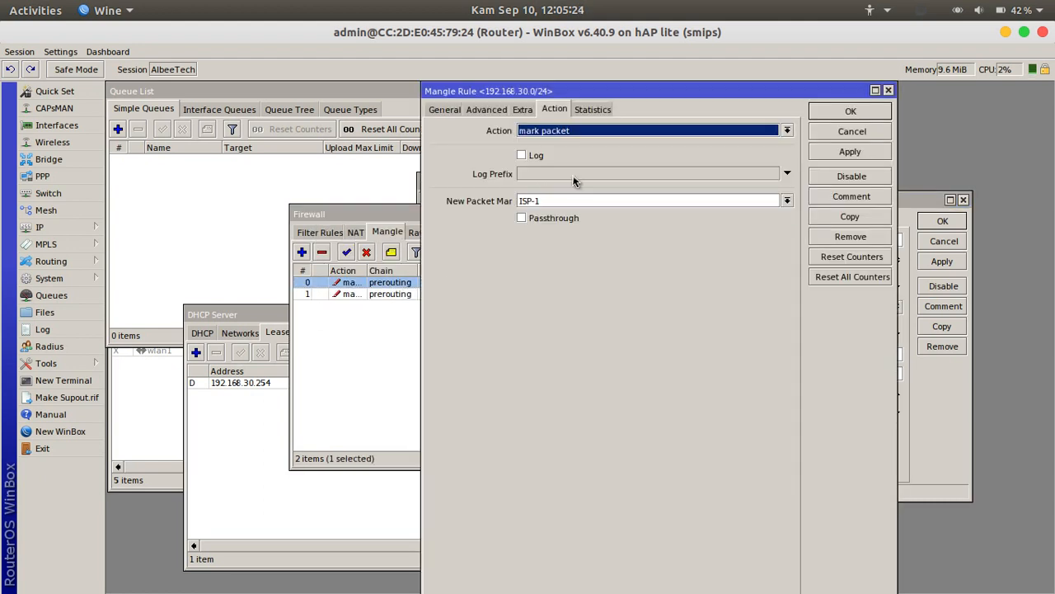
left_click(766, 132)
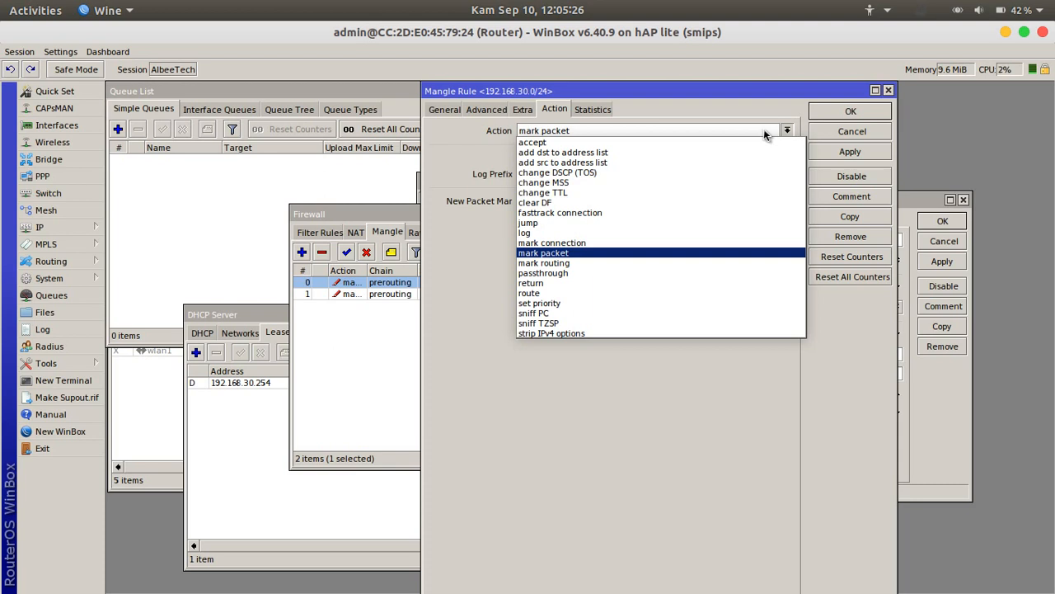
left_click(607, 263)
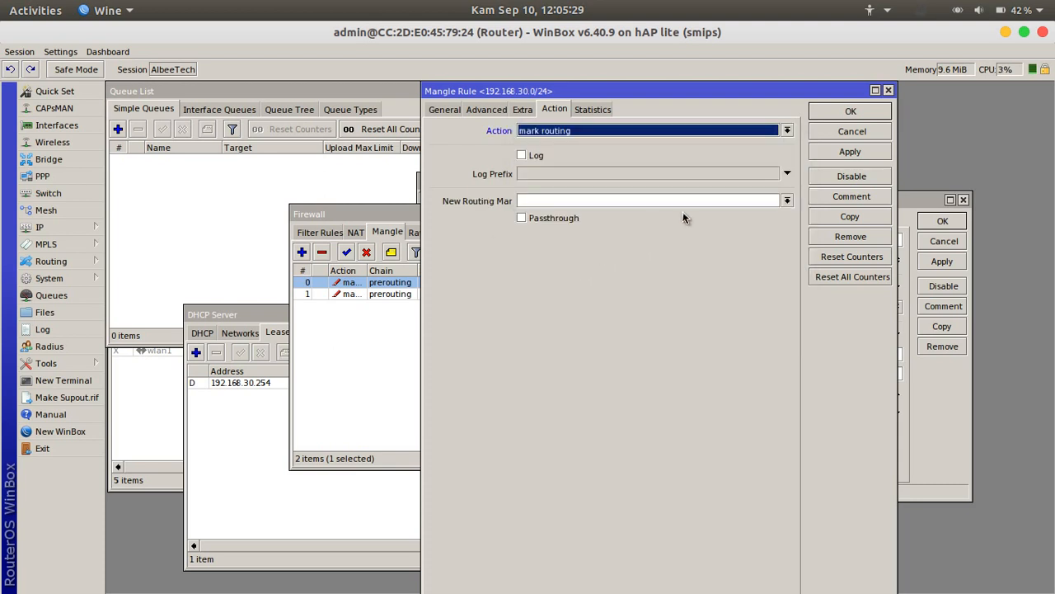
left_click(573, 200)
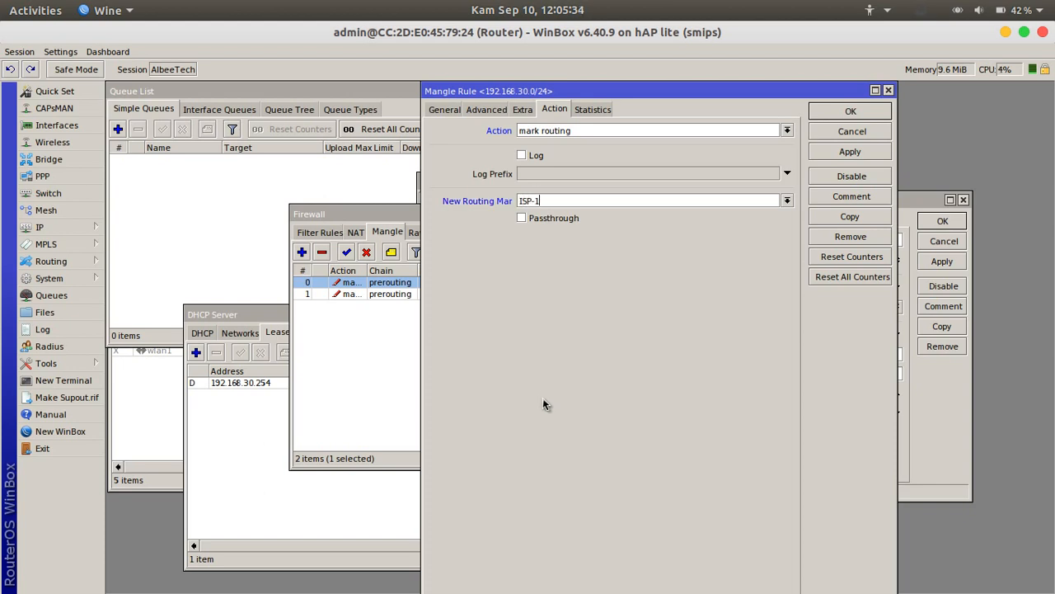
left_click(849, 111)
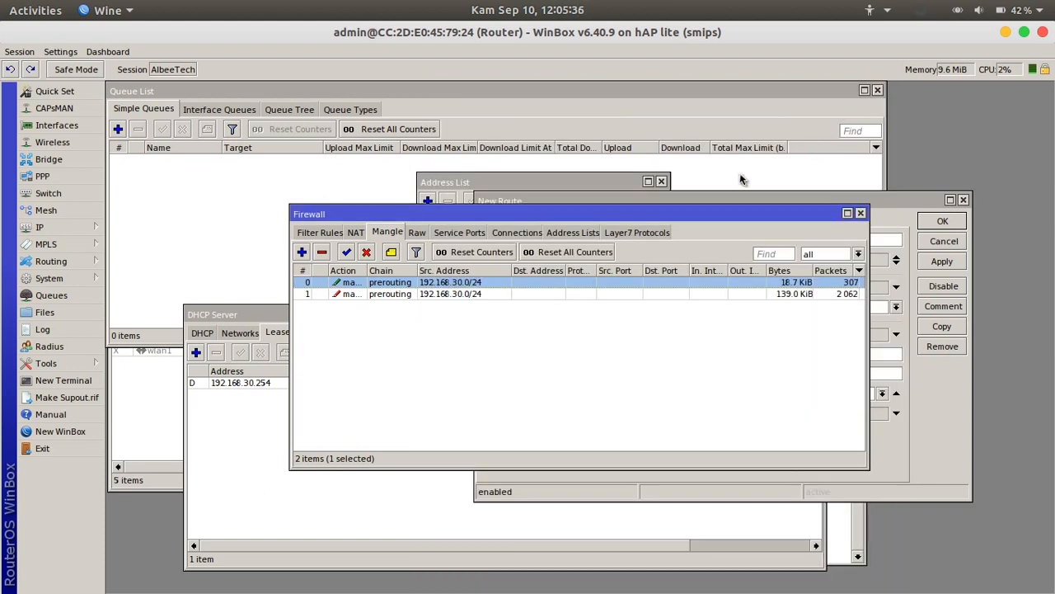
Change the second mangle rule's action to mark routing with new routing mark ISP-2 and save it
double_click(350, 294)
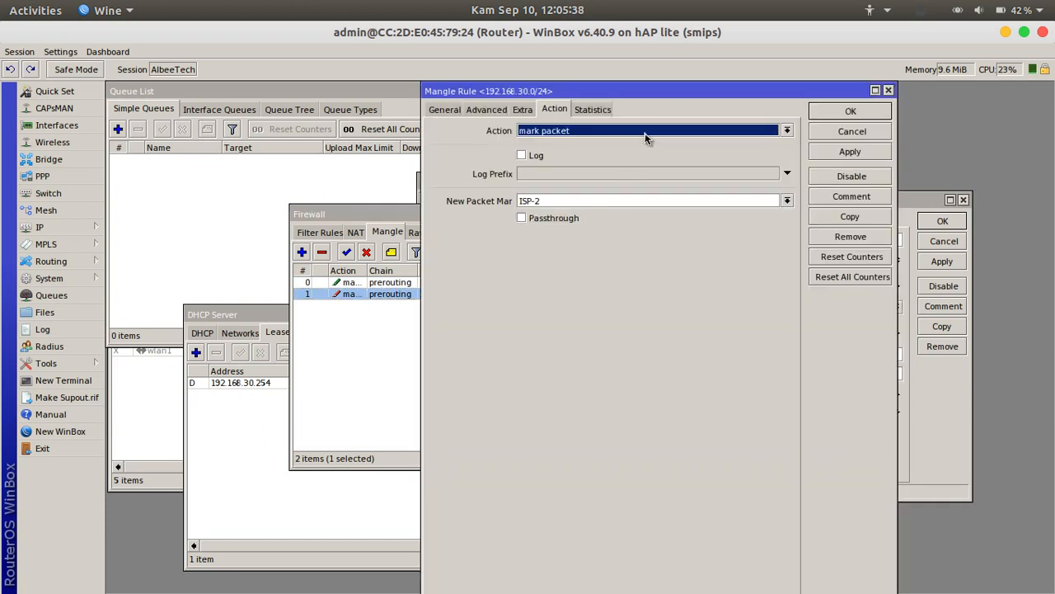
left_click(649, 132)
left_click(554, 261)
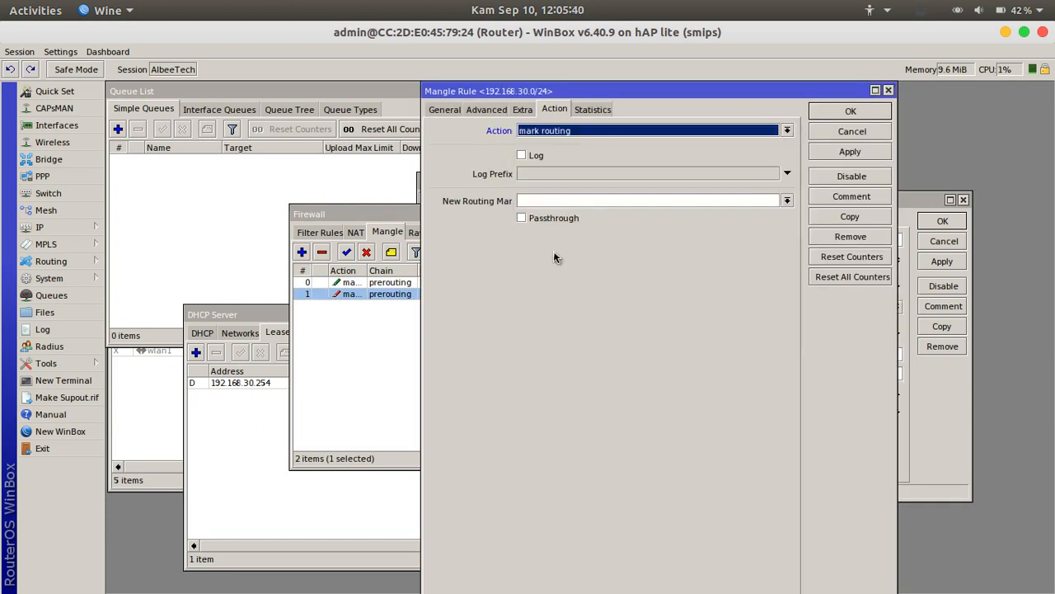
left_click(571, 203)
type("I")
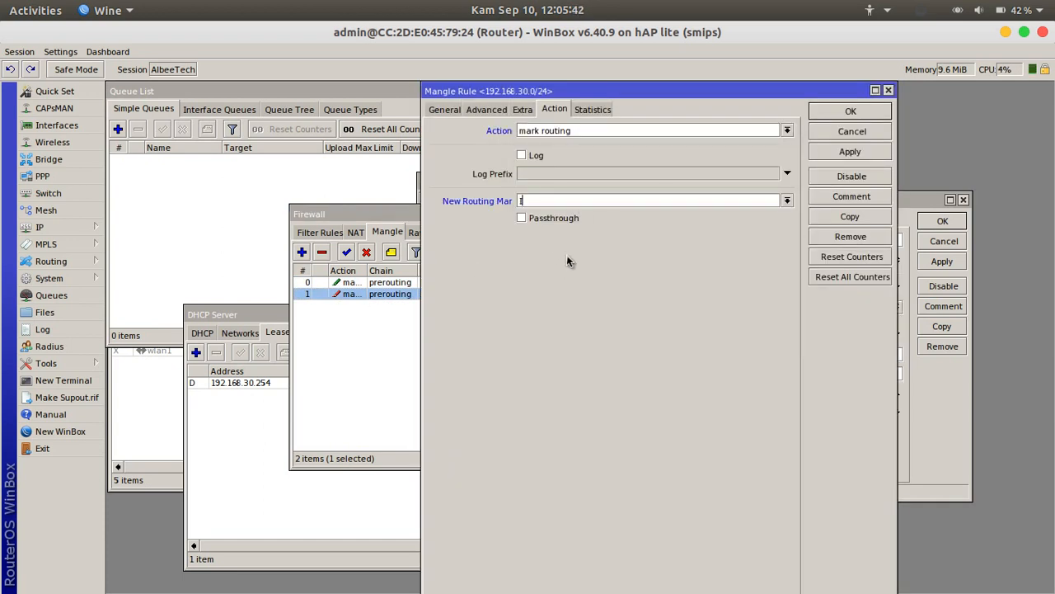
type("SP-2")
left_click(849, 112)
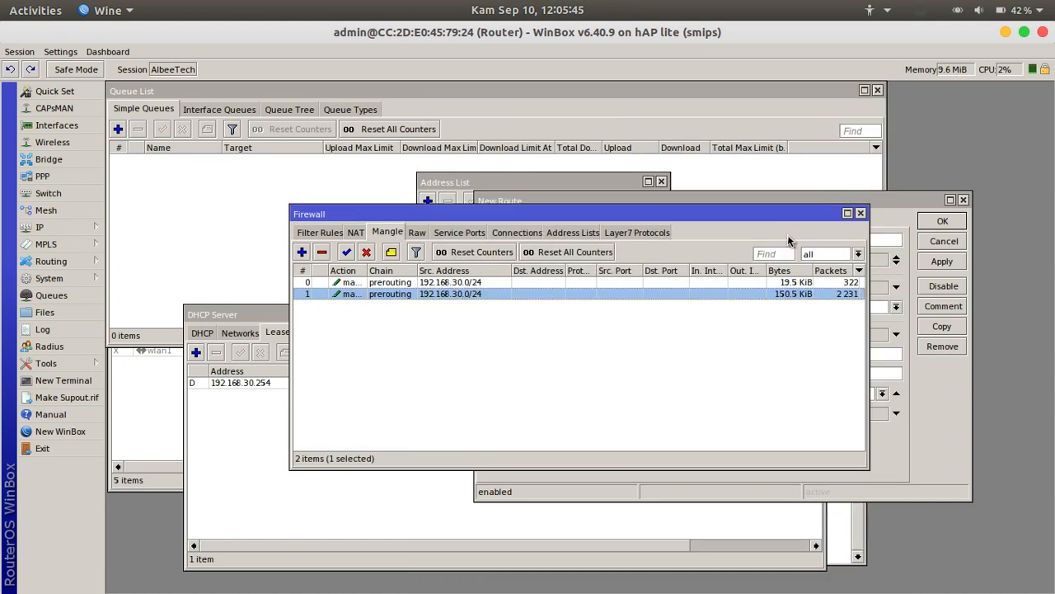
Set the new route's routing mark to ISP-1 and its gateway check to ping, and apply the route
left_click(947, 467)
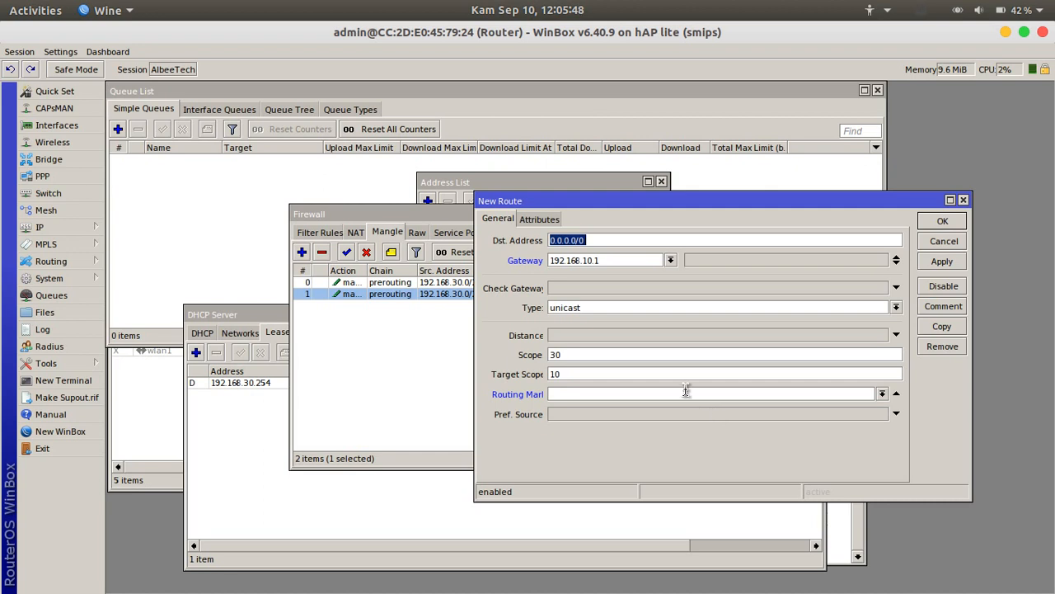
left_click(882, 394)
left_click(789, 416)
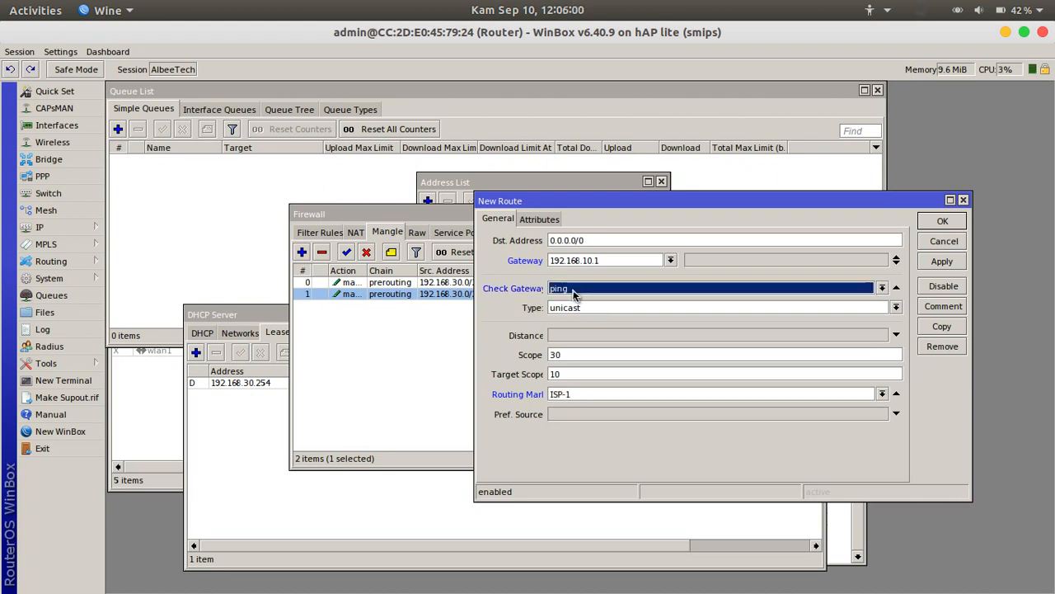
left_click(573, 290)
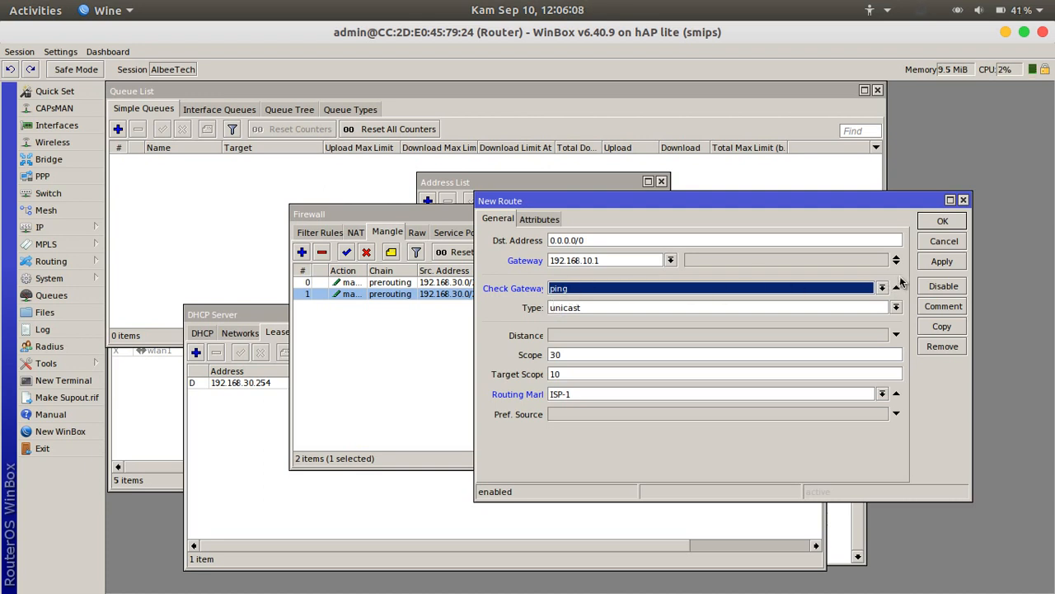
left_click(942, 260)
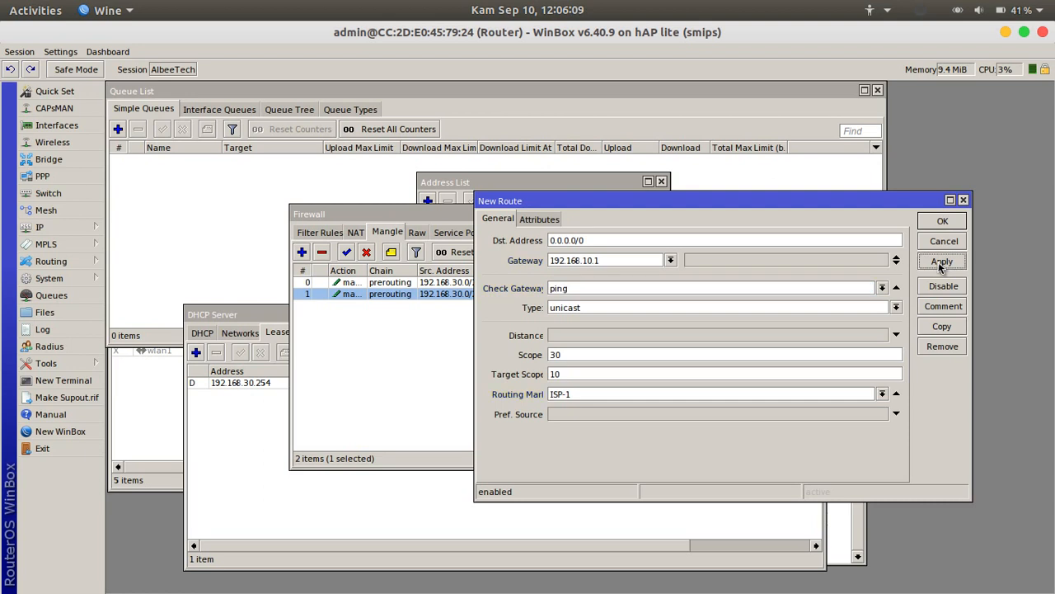
Copy the ISP-1 default route, set the copy's gateway to 192.168.20.1 and routing mark to ISP-2, and save both routes
left_click(942, 326)
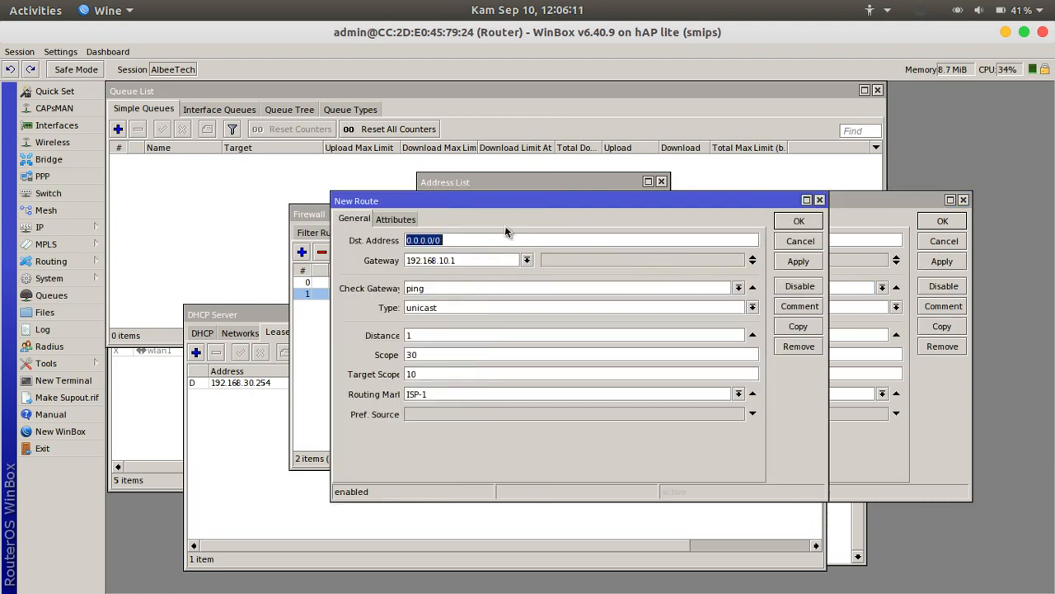
left_click(446, 260)
key("BackSpace")
type("0")
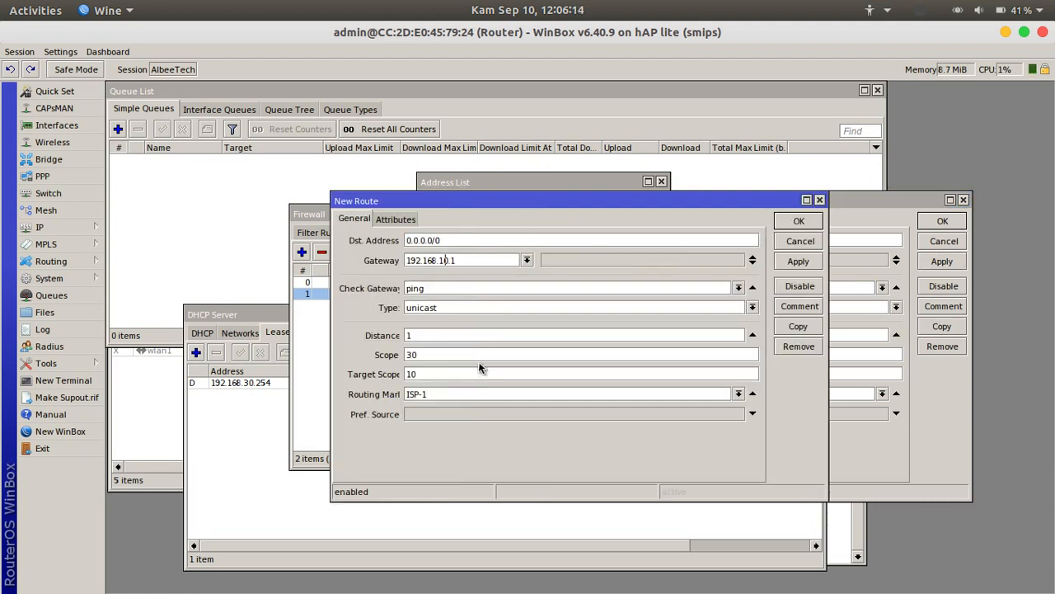
type("2")
left_click(738, 394)
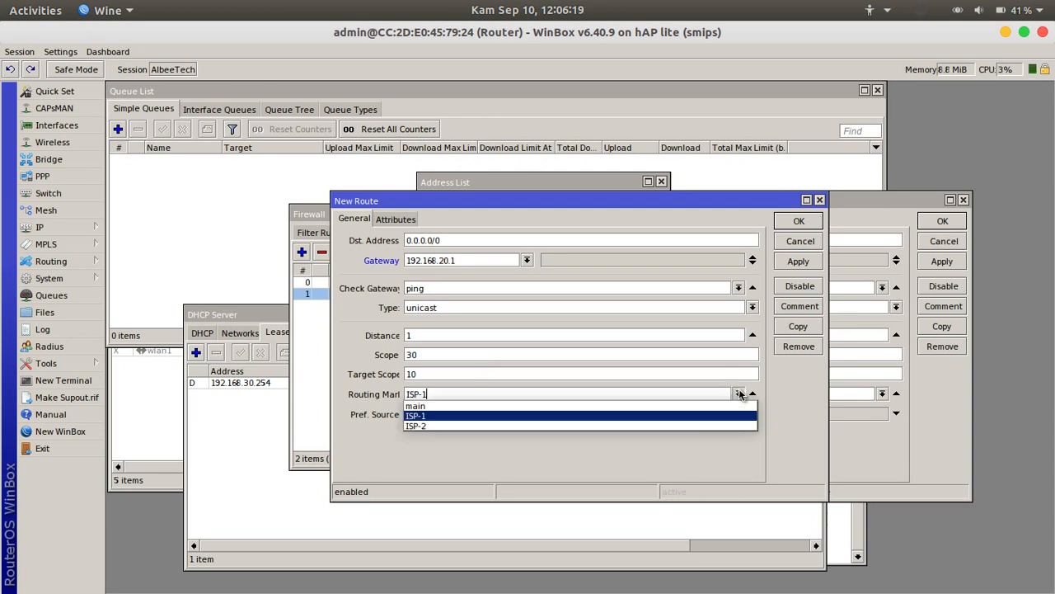
left_click(669, 428)
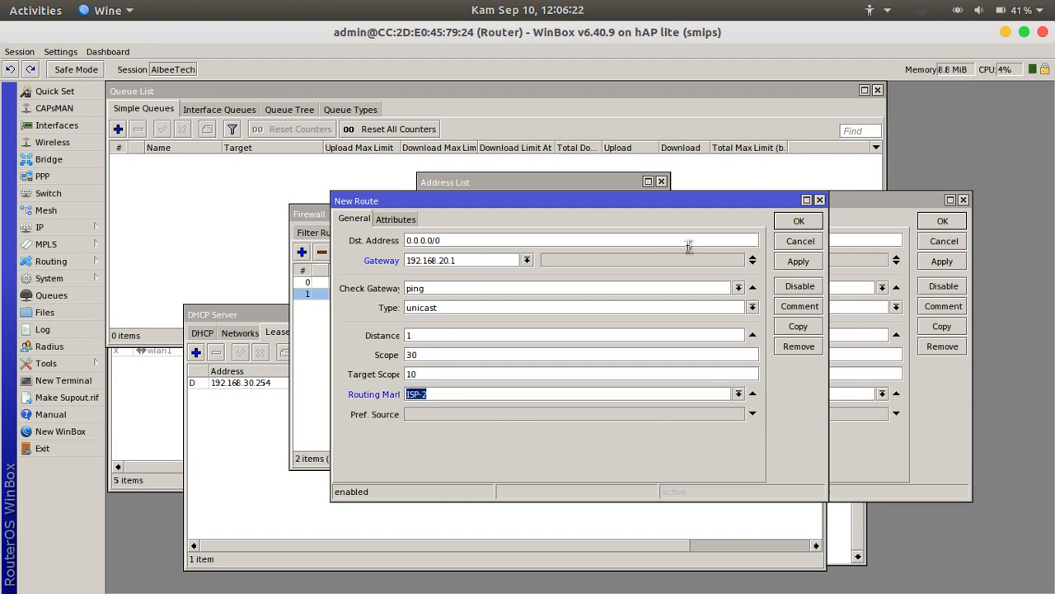
left_click(800, 224)
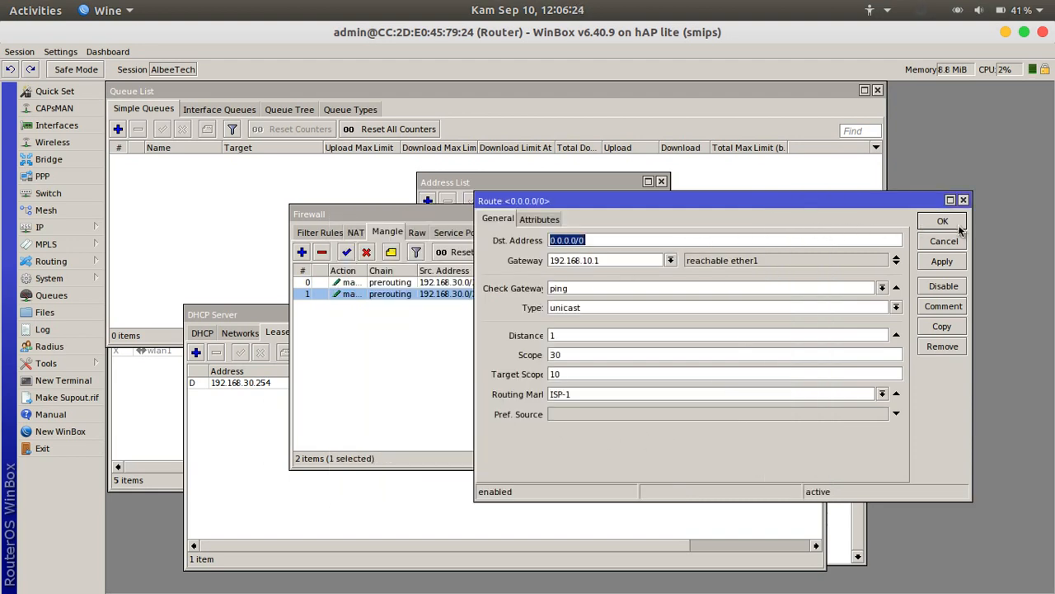
left_click(942, 221)
Open a router terminal and ping 8.8.8.8 to test the router's internet connection
left_click(334, 510)
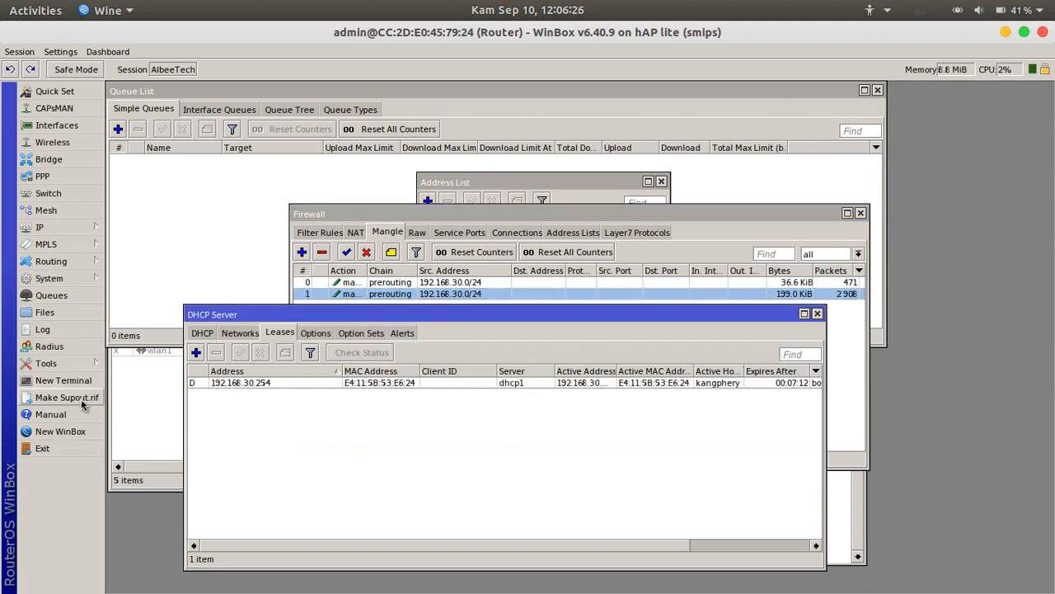
left_click(64, 381)
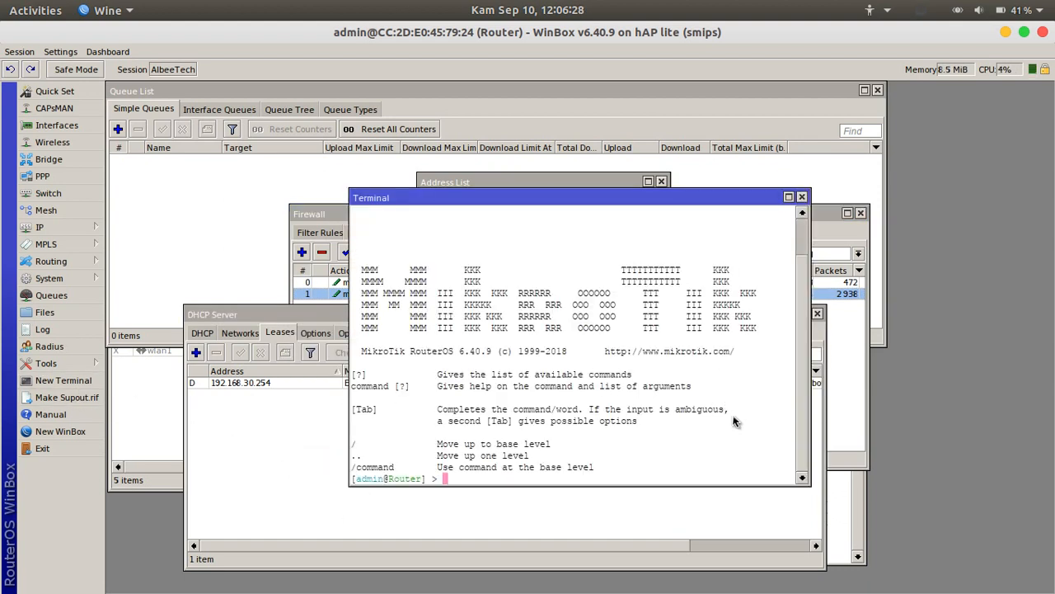
type("ping ")
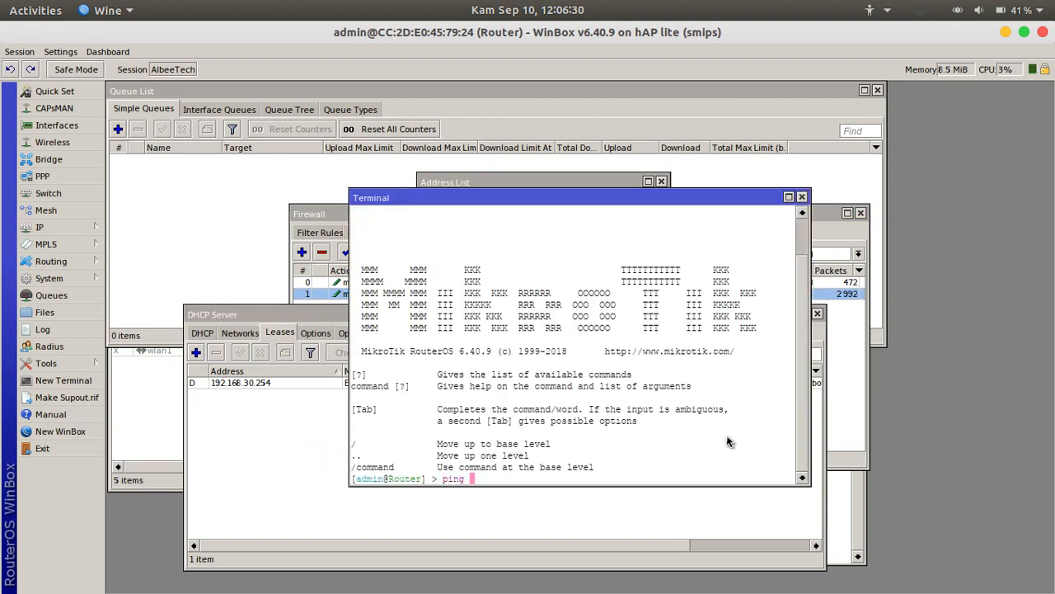
type("8.8.8.8")
key("Return")
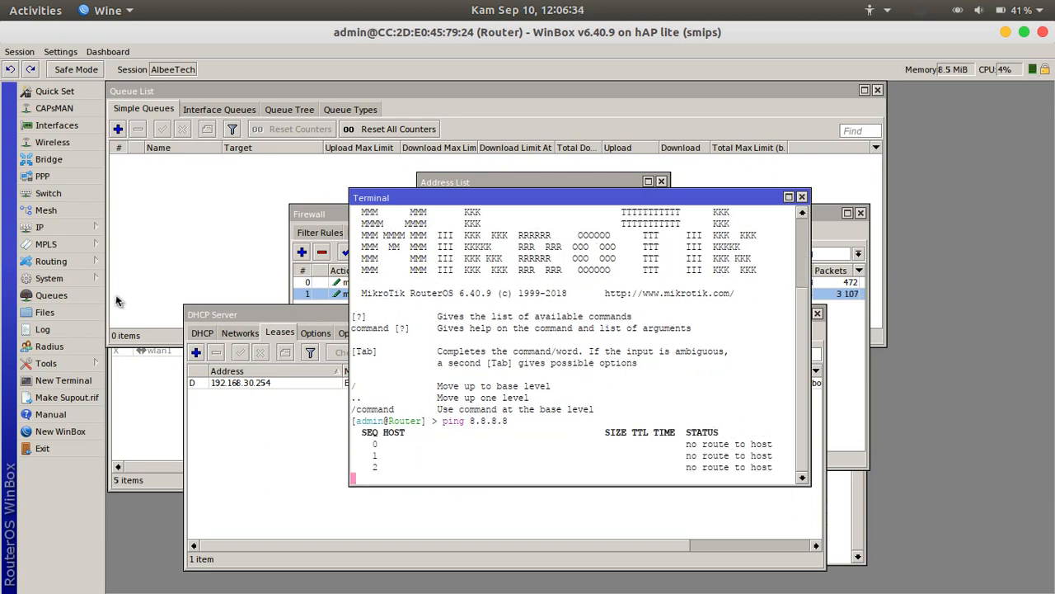
Review the router's route list, then switch to GNS3 and examine the router and PC1 in the PCC topology
left_click(67, 228)
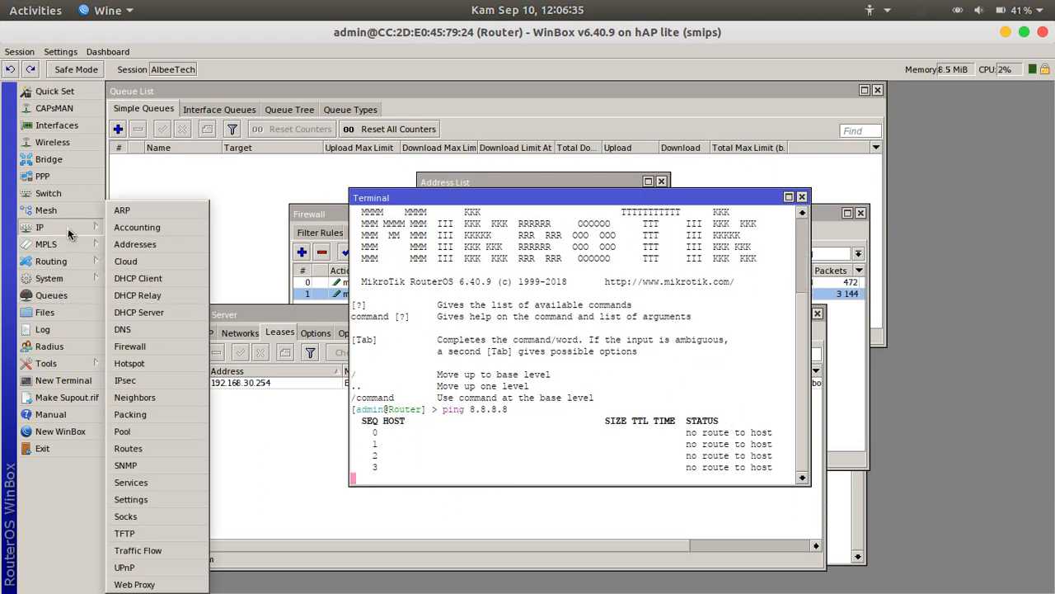
left_click(141, 445)
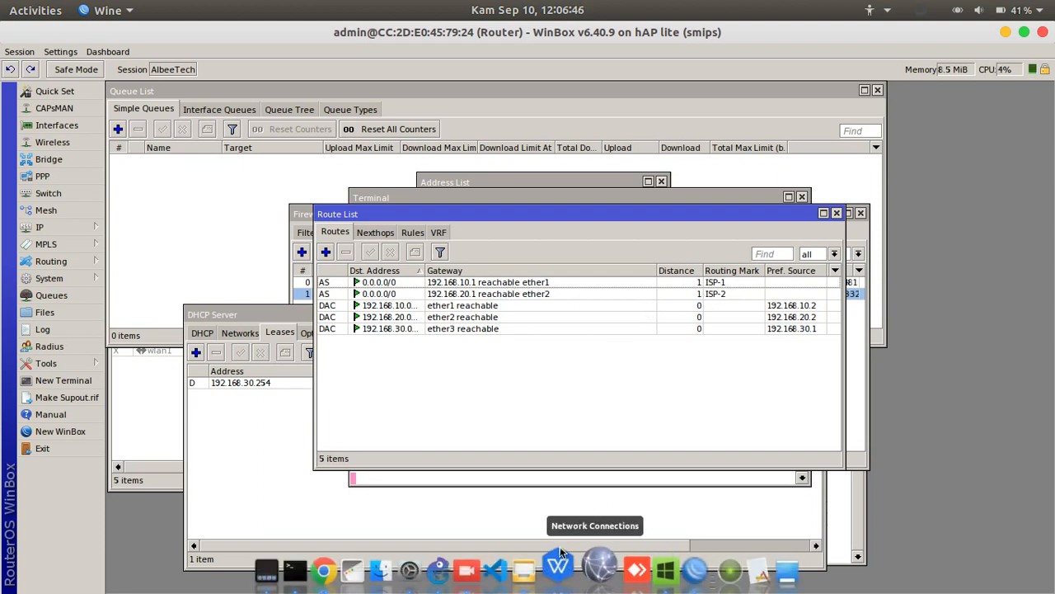
left_click(447, 569)
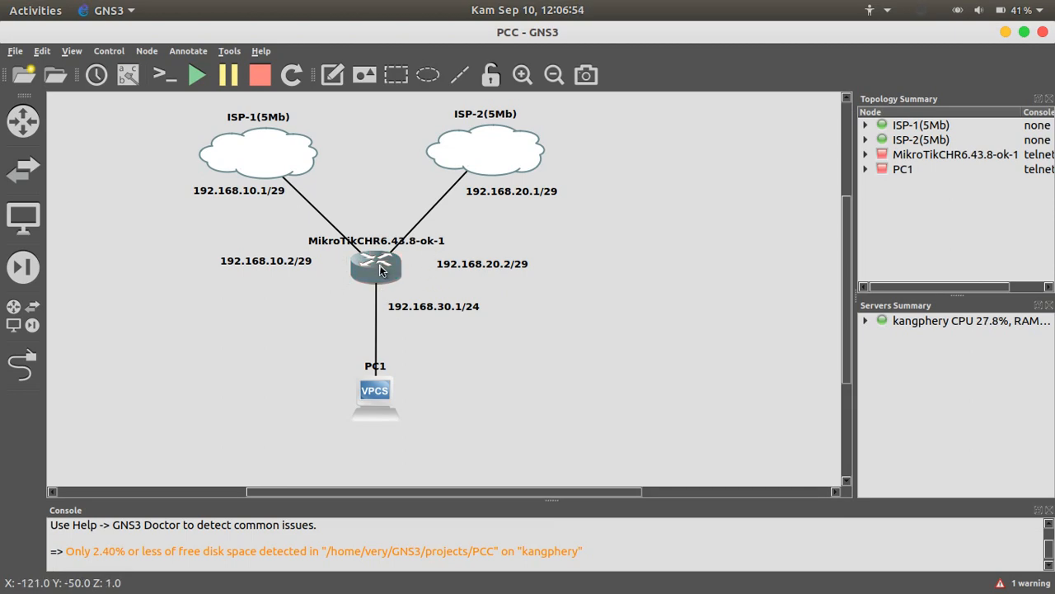
mouse_move(379, 265)
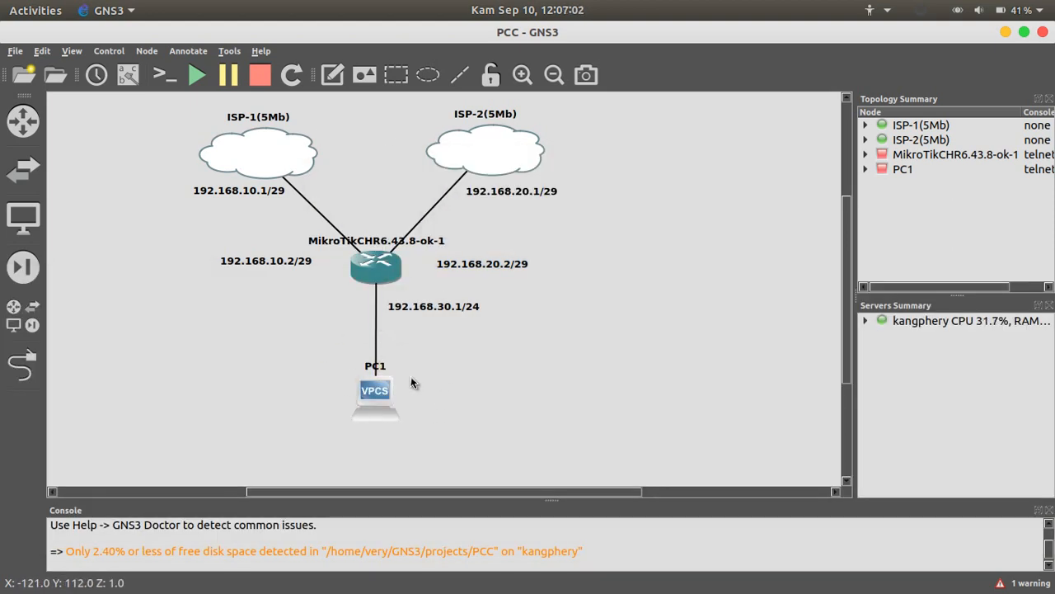
mouse_move(646, 579)
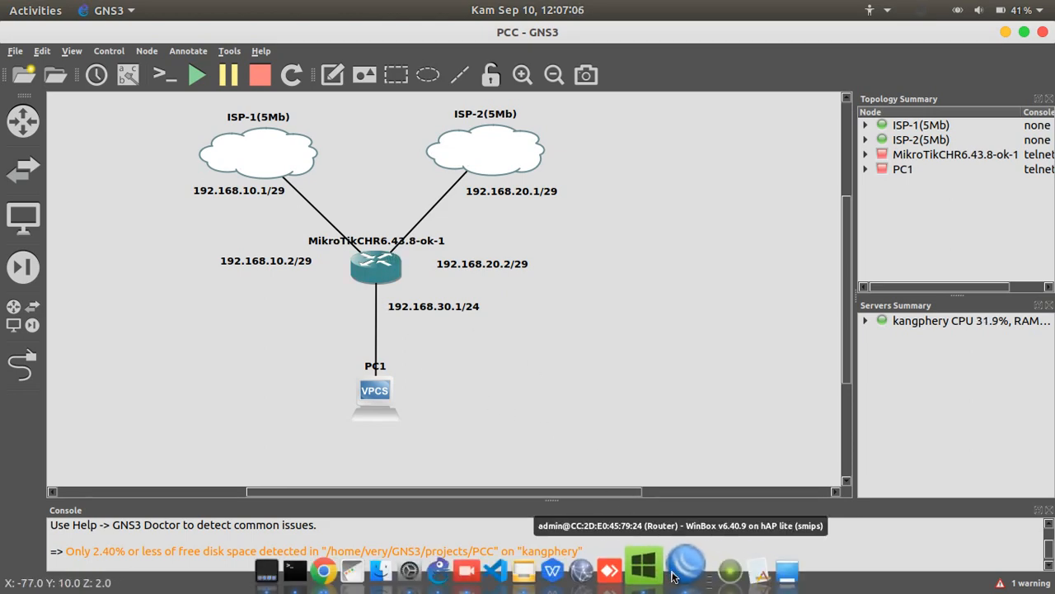
Switch back to WinBox and add an unmarked default route via 192.168.10.1 with ping gateway check and distance 2
left_click(662, 569)
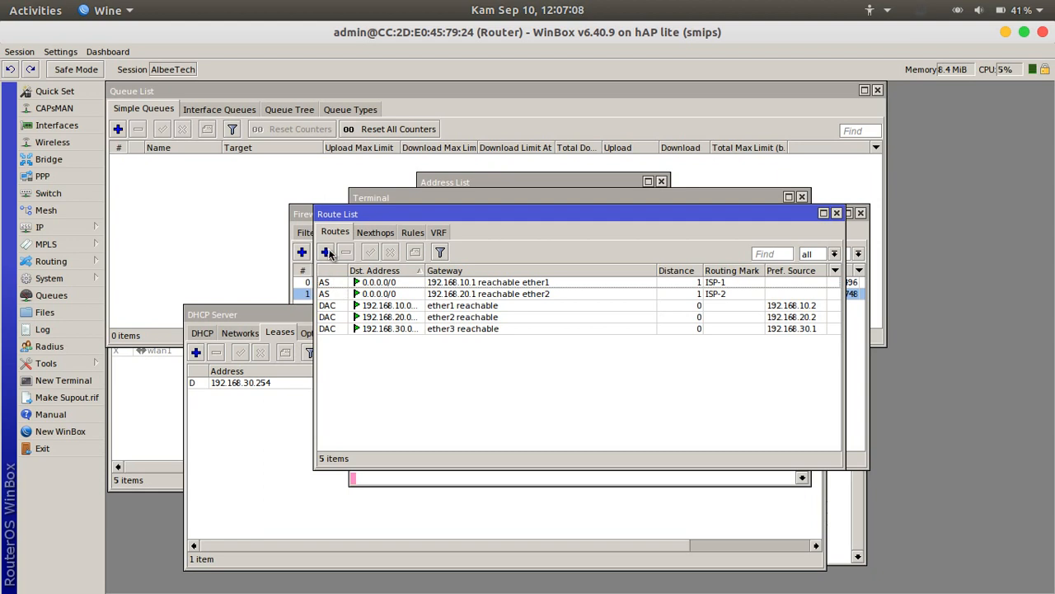
left_click(326, 252)
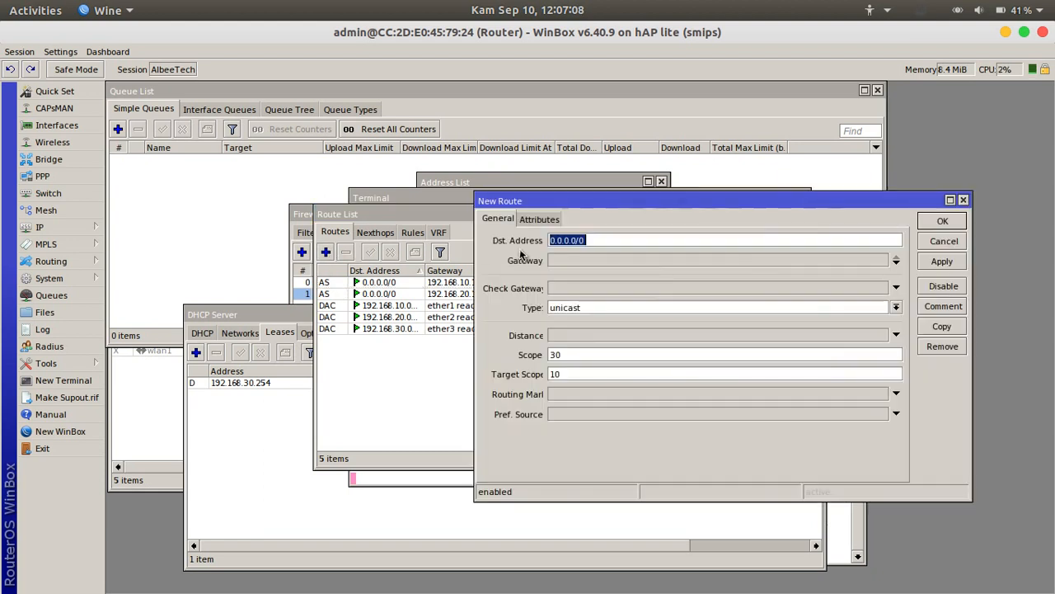
left_click(603, 262)
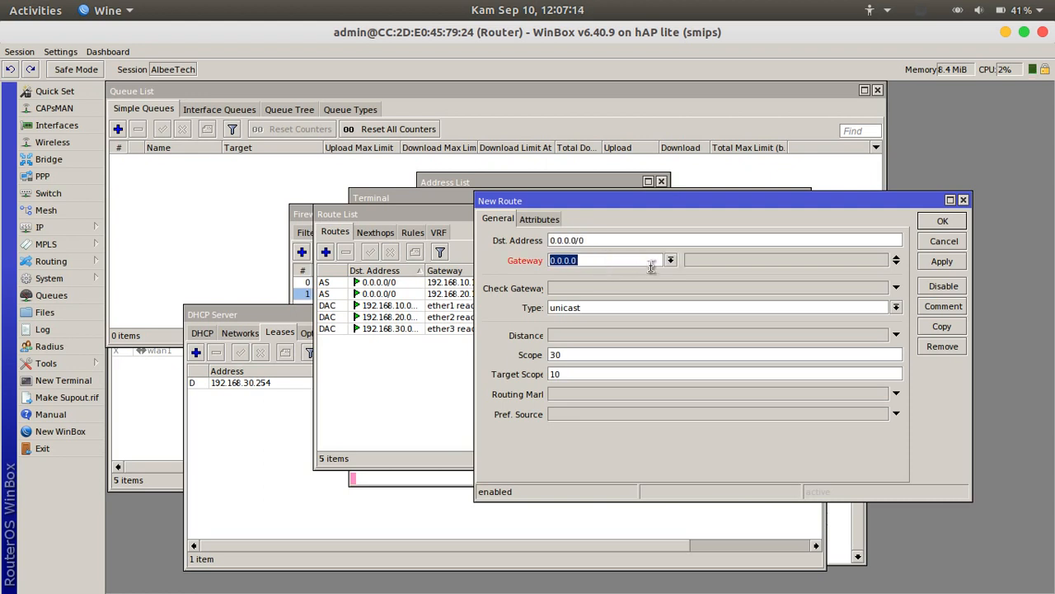
type("192.168")
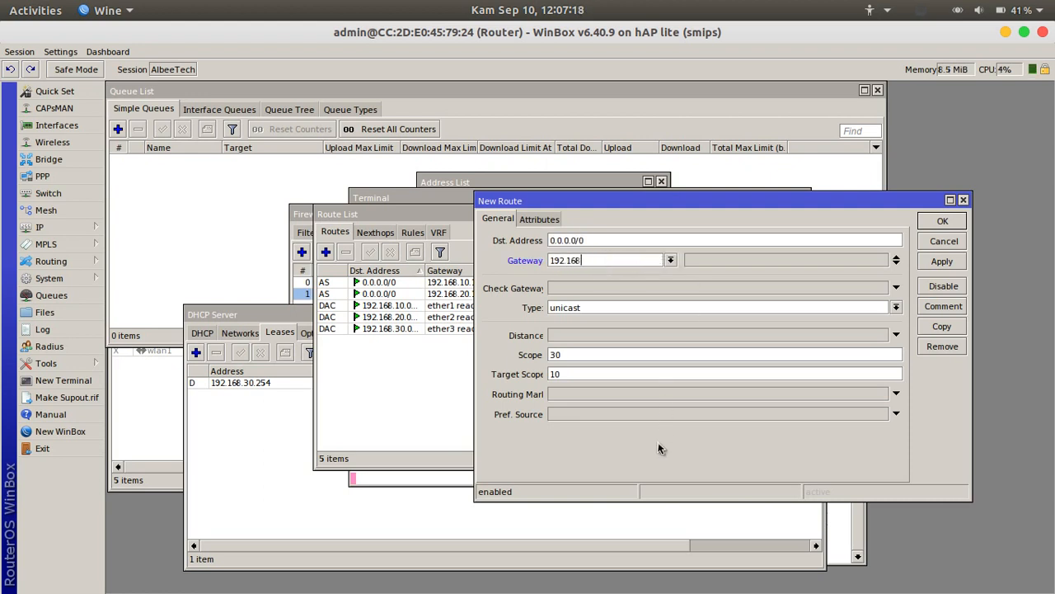
type(".10.1")
left_click(616, 290)
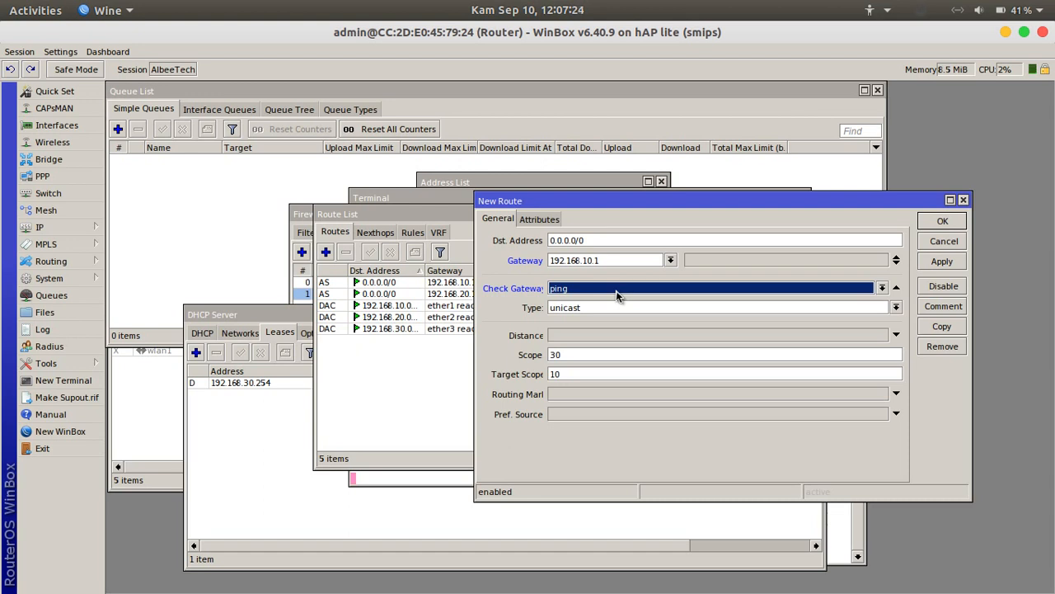
left_click(591, 335)
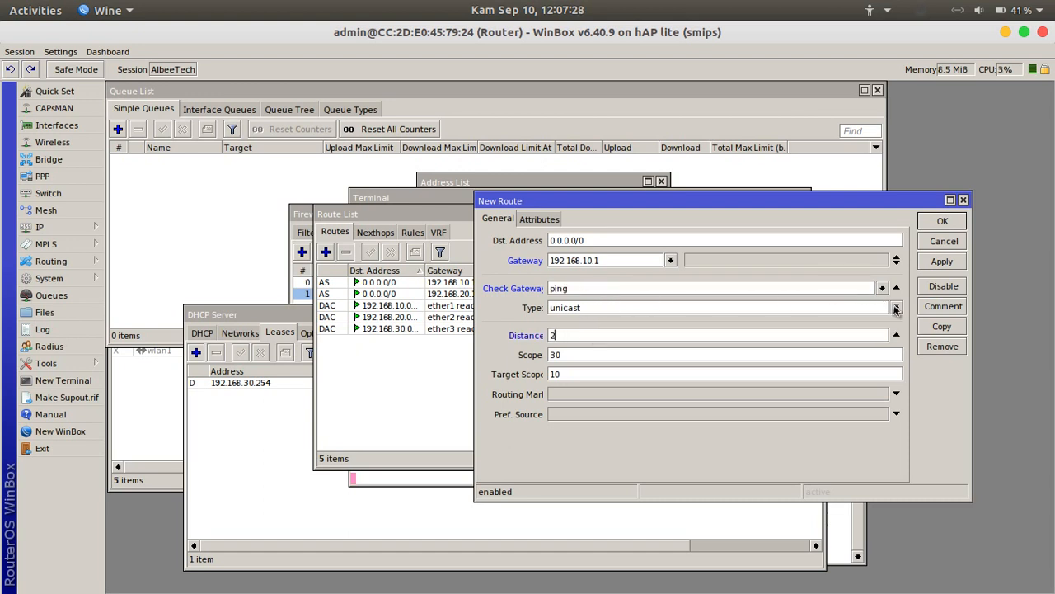
left_click(941, 224)
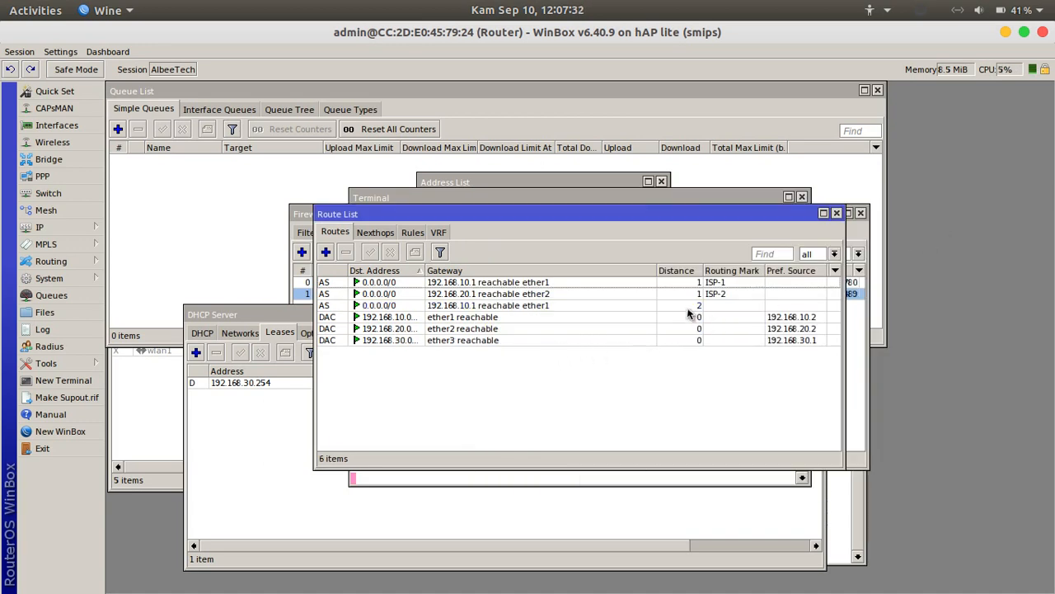
Check the running ping to 8.8.8.8 in the router terminal, stop it, and return to the route list
left_click(616, 480)
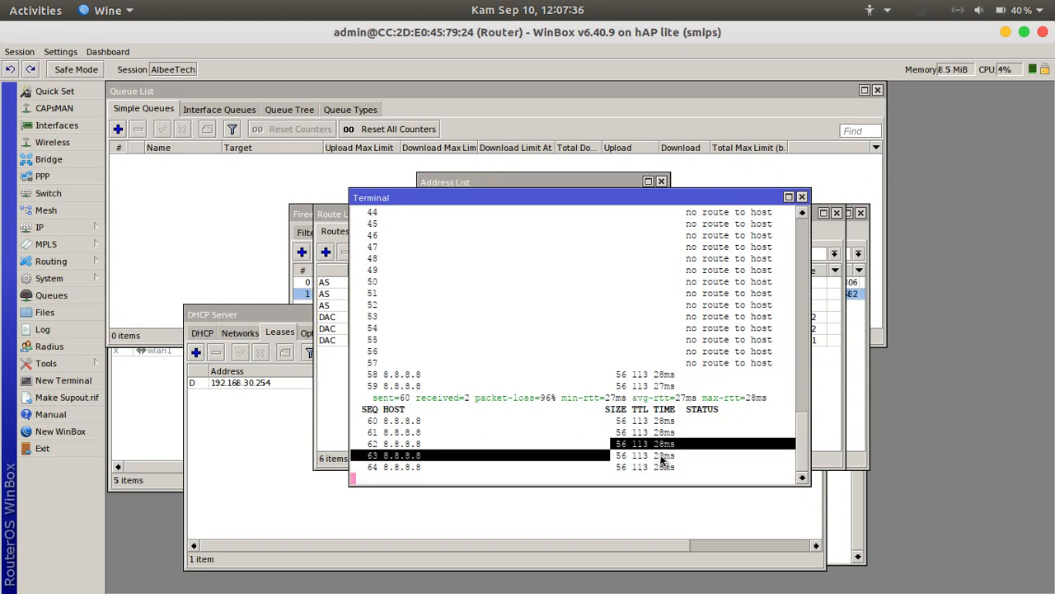
key("ctrl+c")
left_click(828, 419)
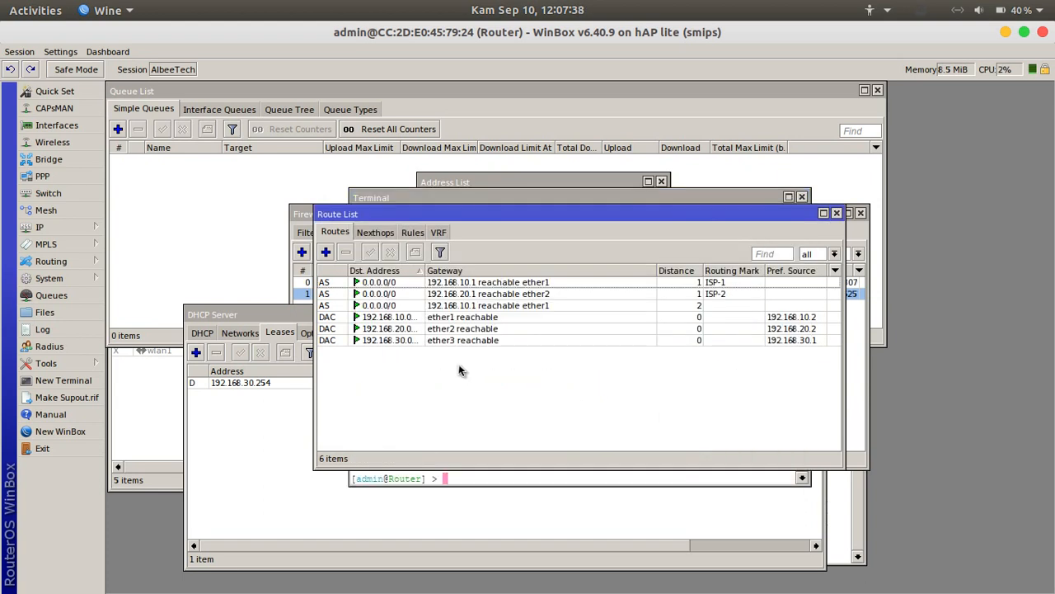
Switch to the computer's Terminal, repeat the ping to 8.8.8.8 to test the client's connection, and stop it
mouse_move(346, 577)
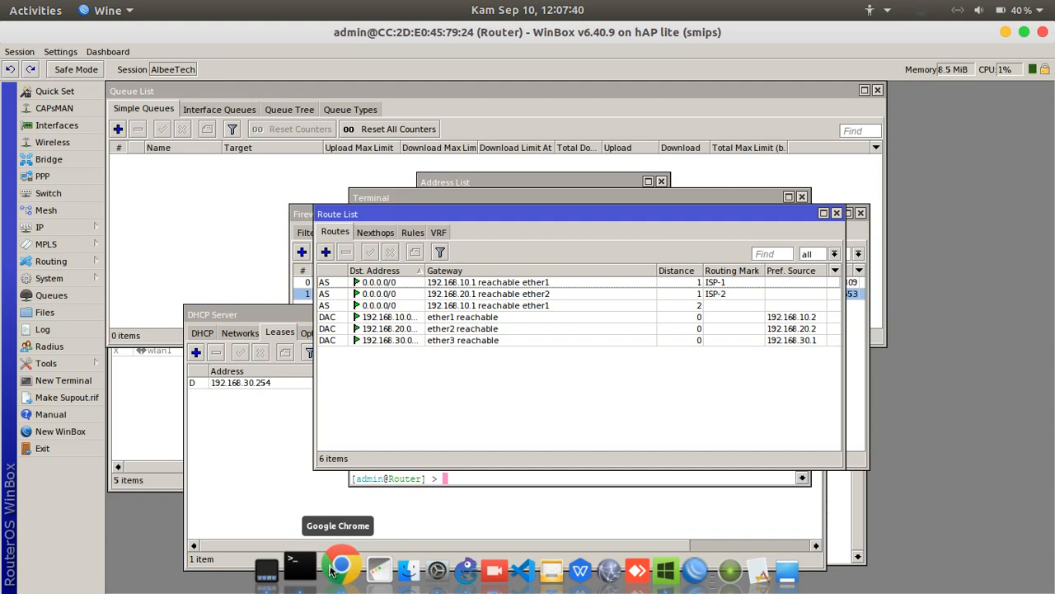
left_click(311, 565)
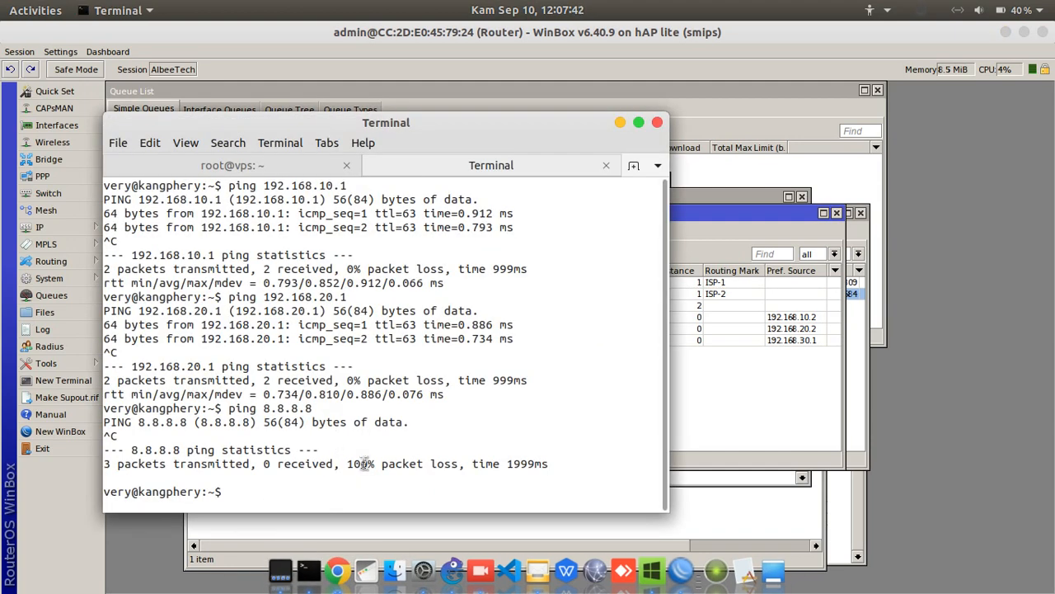
key("Up")
key("Return")
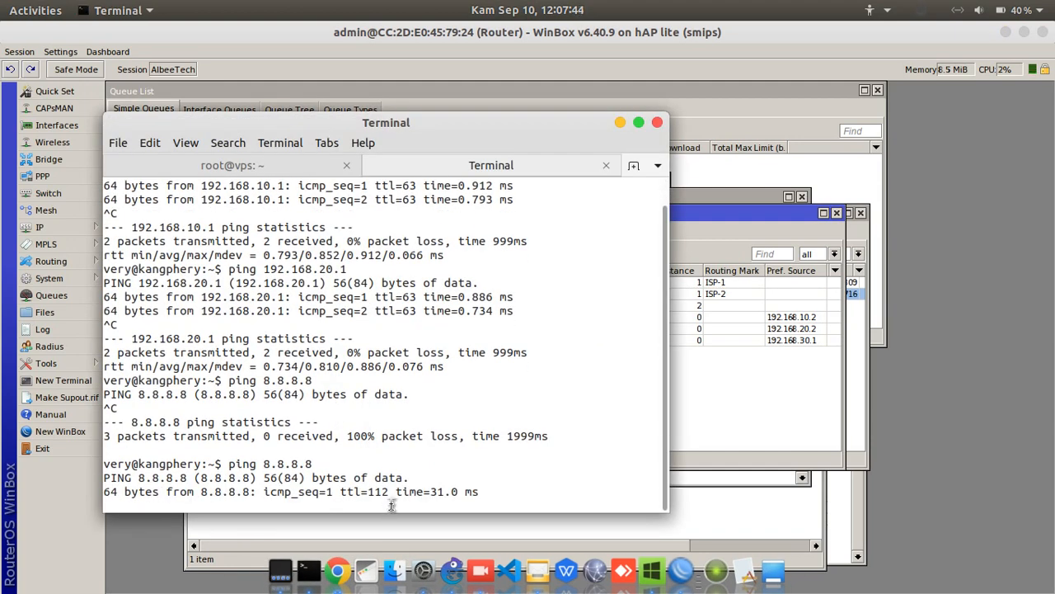
key("ctrl+c")
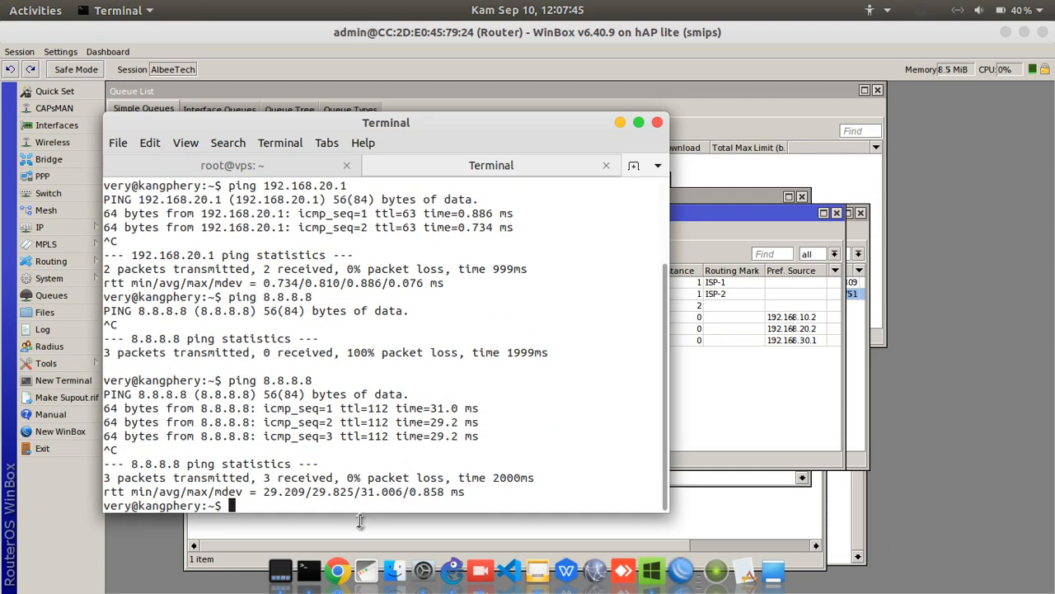
Open speedtest.net in a new Google Chrome window and maximize the window
right_click(340, 565)
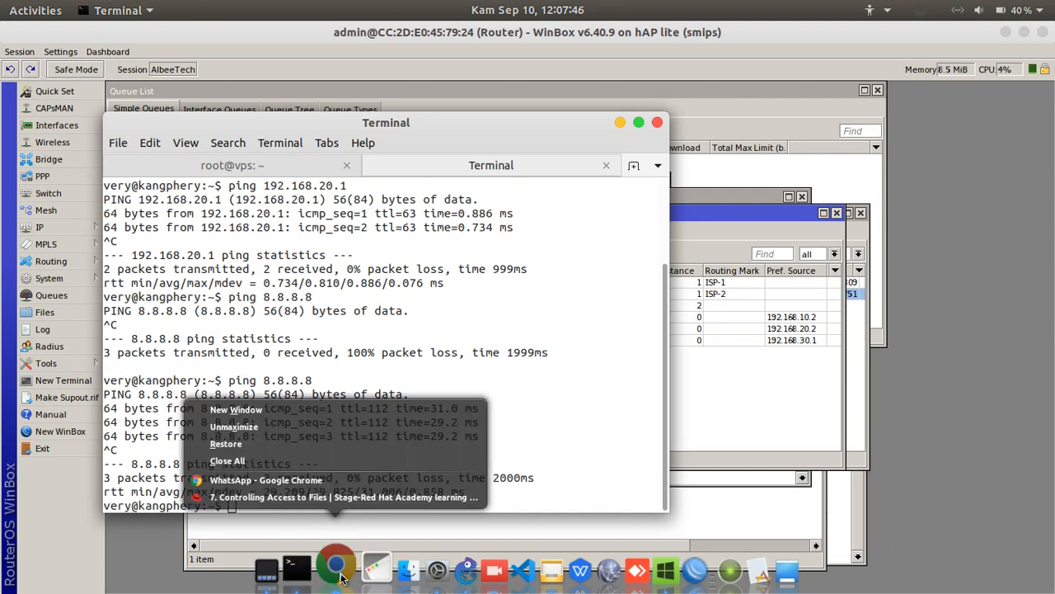
left_click(305, 412)
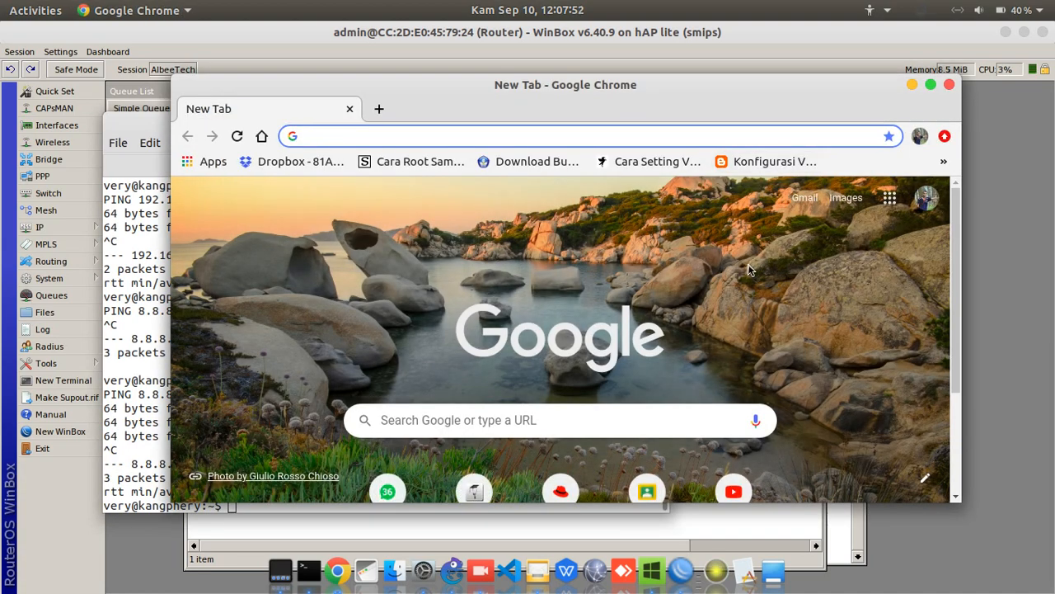
type("speed")
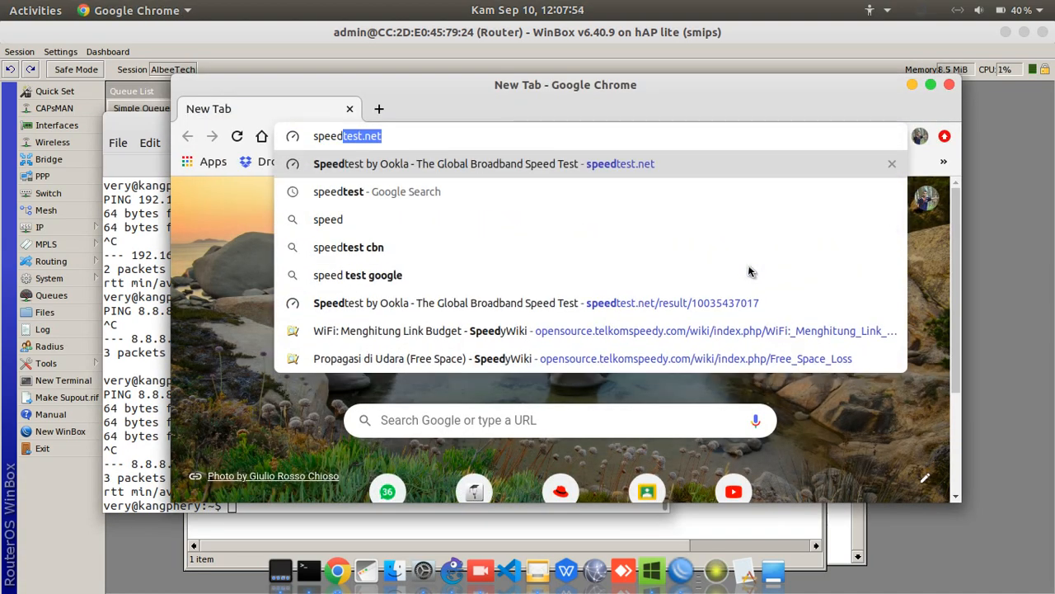
key("Return")
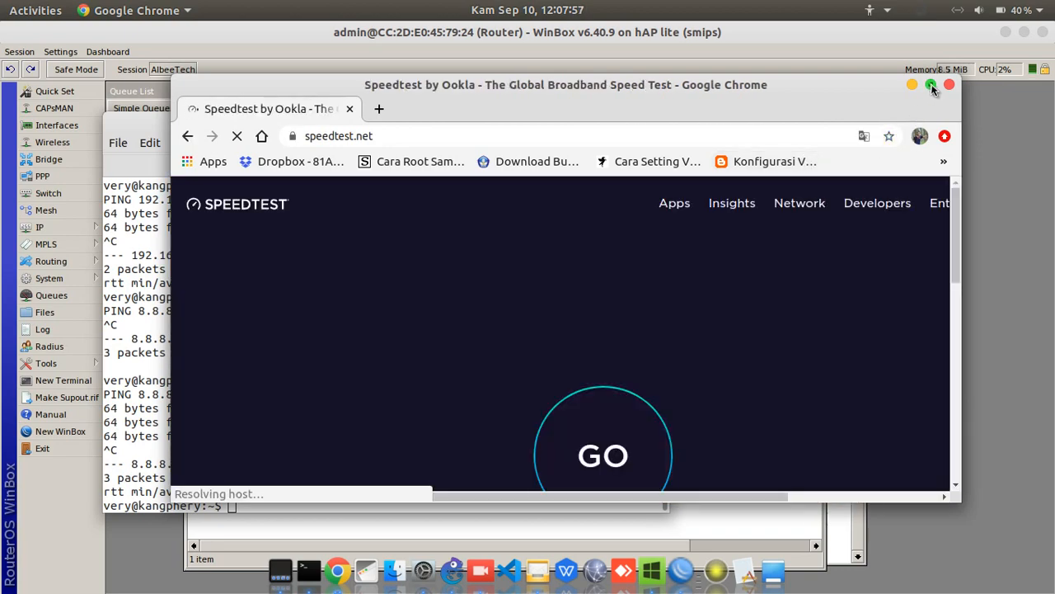
left_click(931, 85)
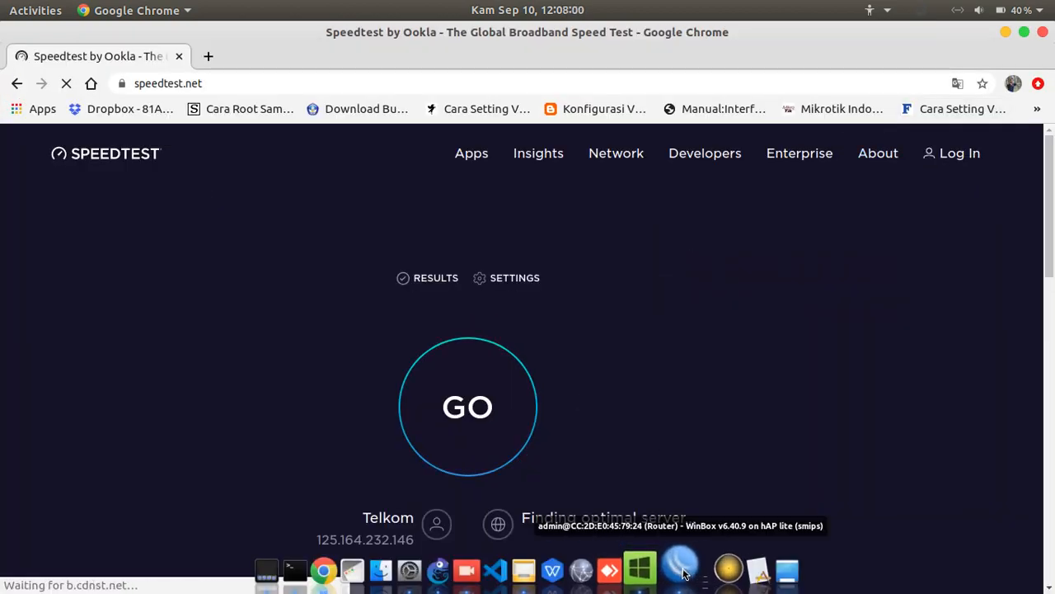
Switch to WinBox, move the route list aside, and open the interface list widened to show more traffic columns
left_click(683, 565)
left_click_drag(471, 216, 552, 241)
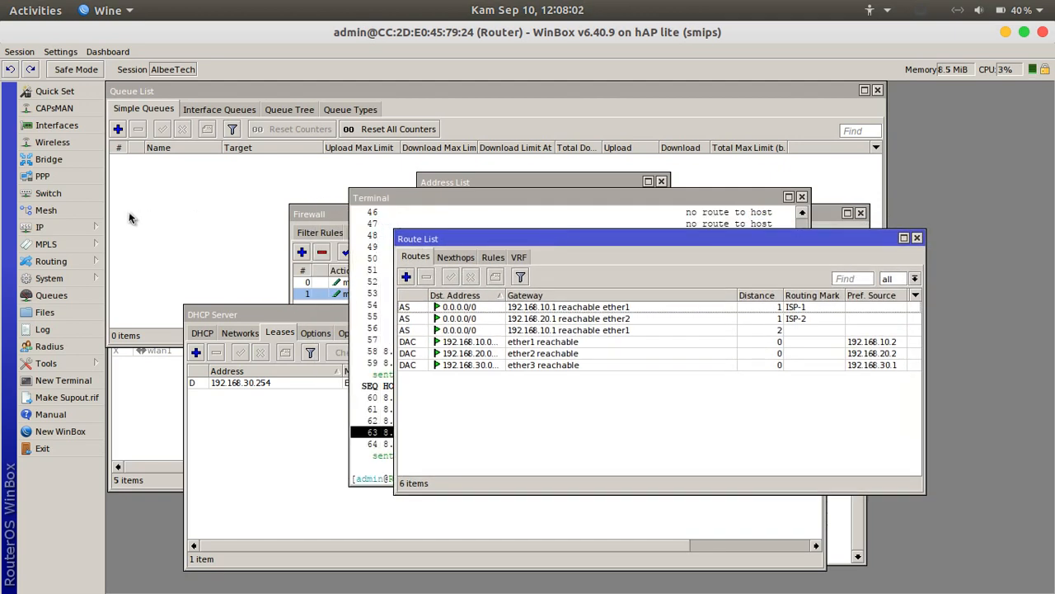
left_click(57, 126)
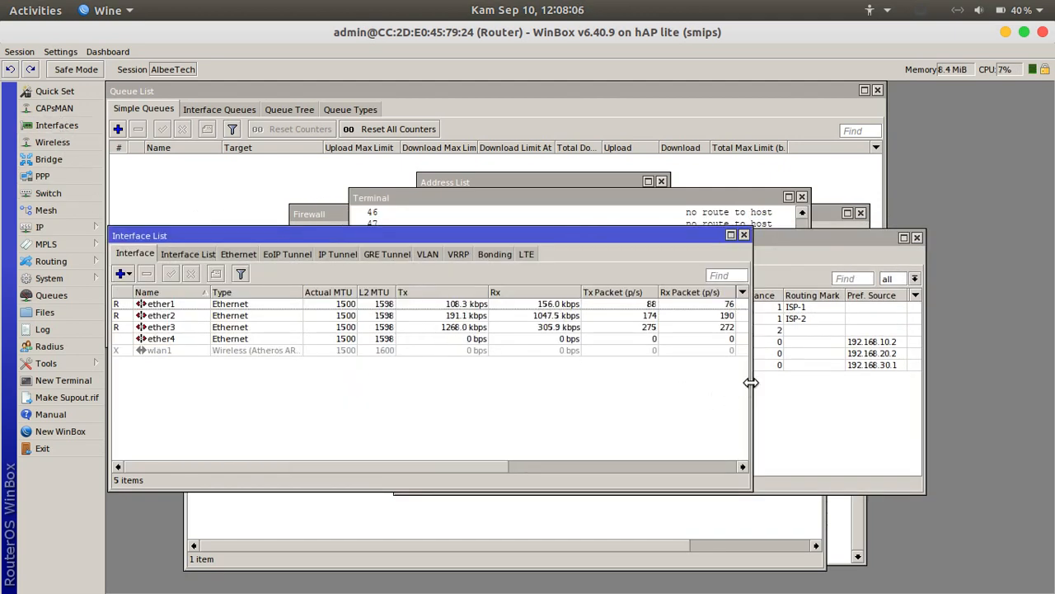
left_click_drag(750, 390, 890, 389)
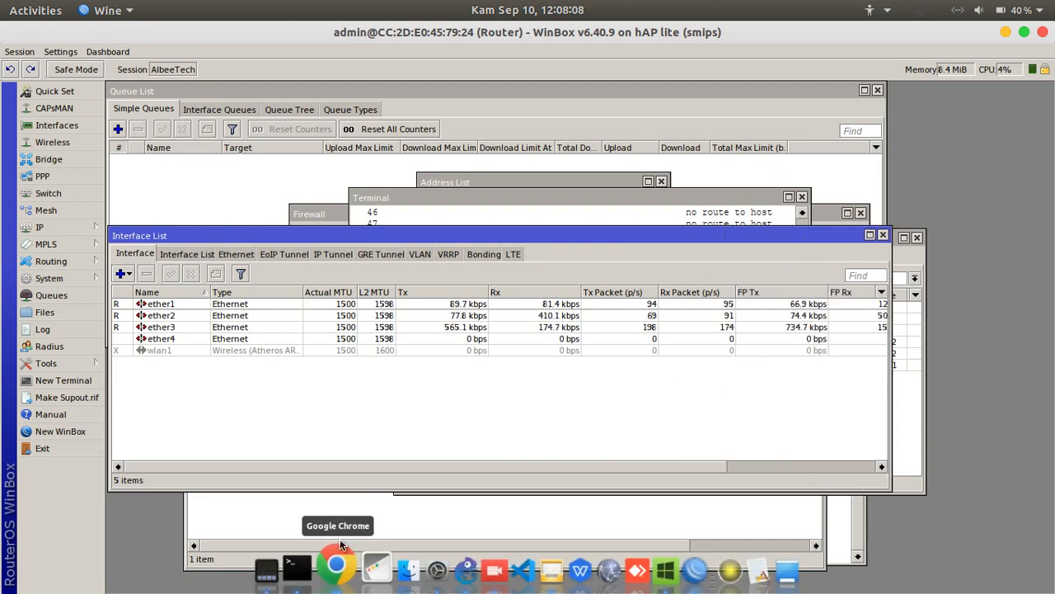
Switch to the Speedtest window in Google Chrome and run the speed test with its gauge in view
left_click(337, 564)
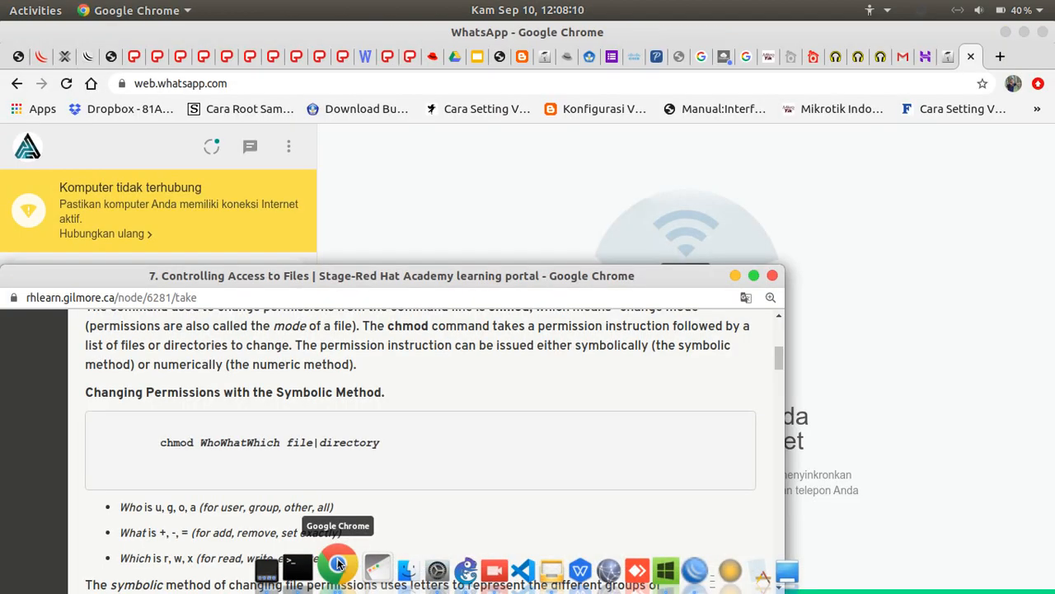
right_click(338, 564)
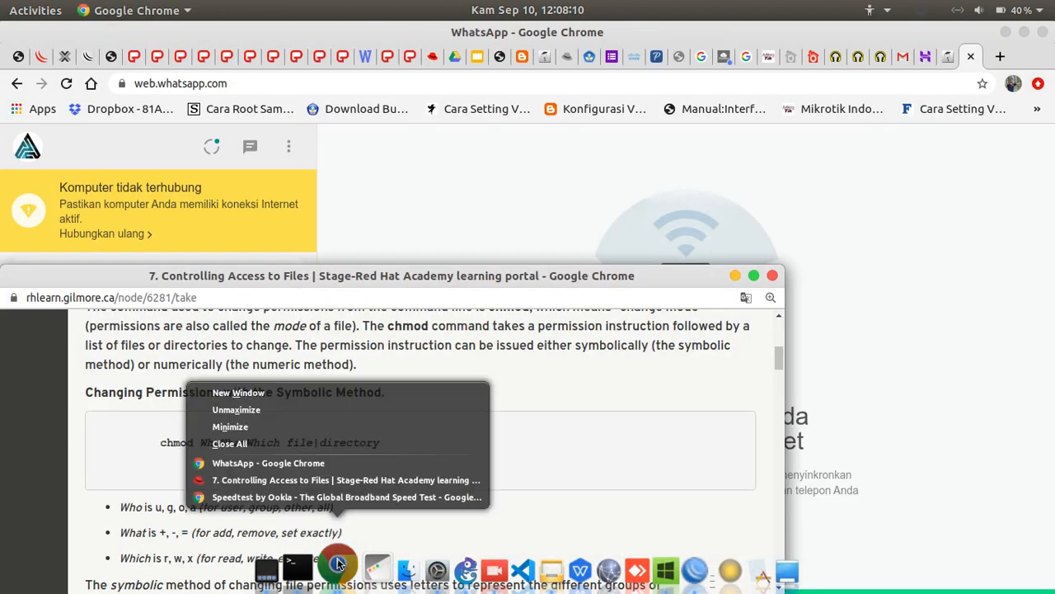
left_click(320, 497)
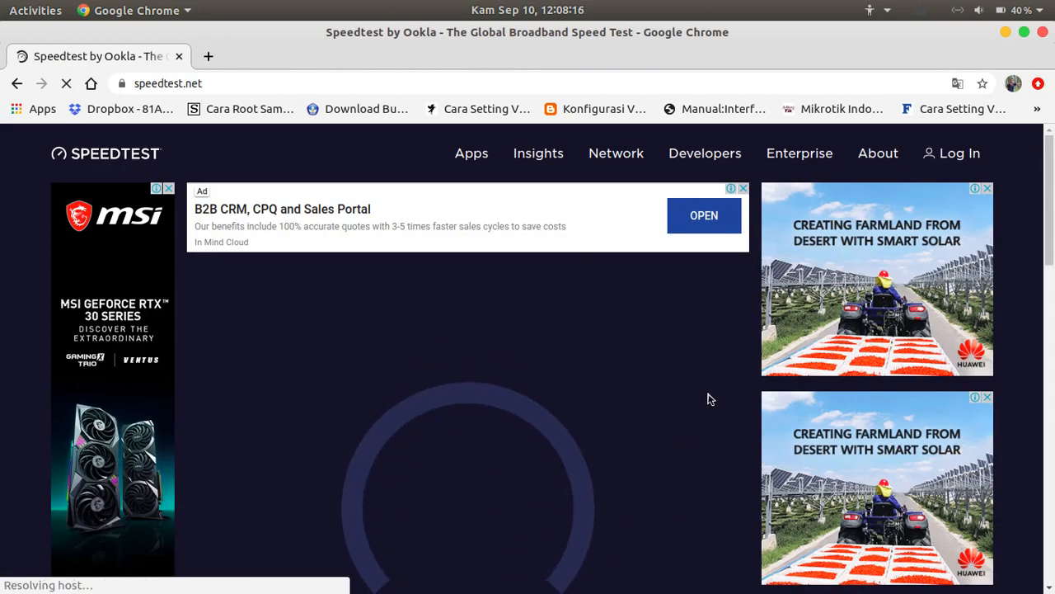
scroll(674, 386, "down", 1)
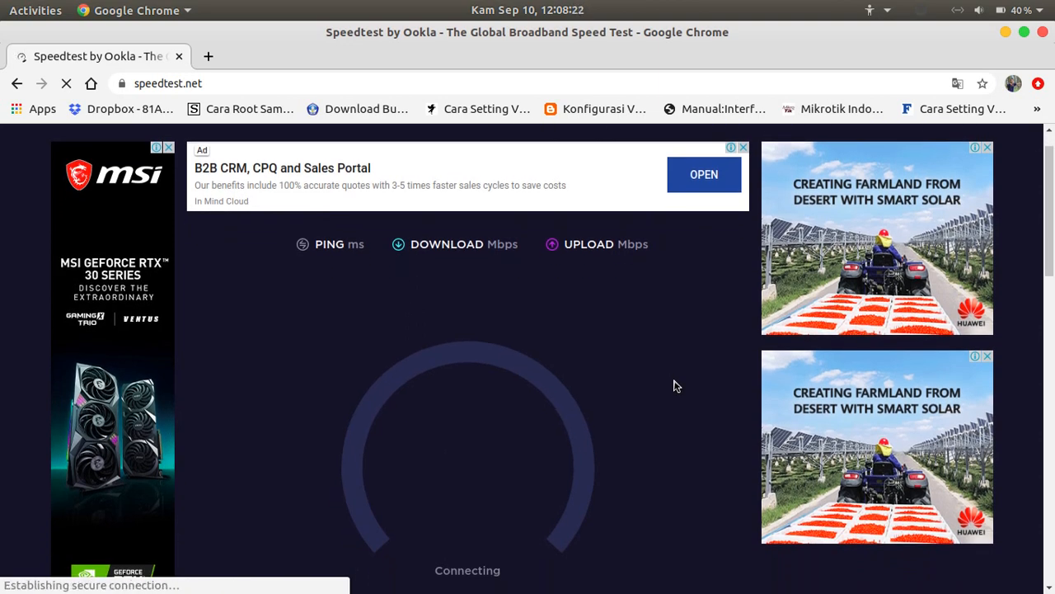
scroll(675, 386, "down", 1)
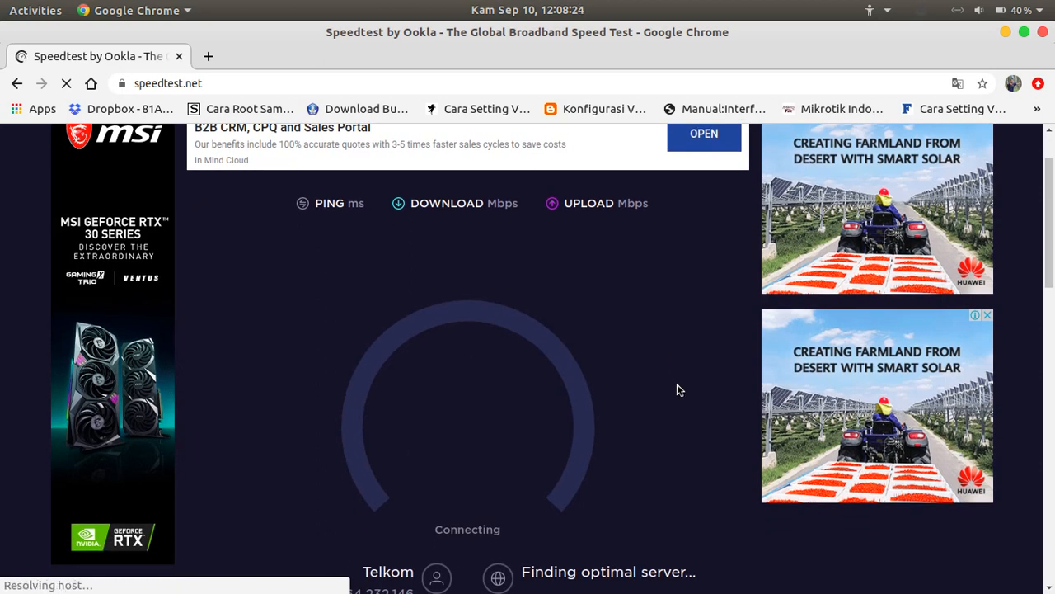
Switch to WinBox and compare the live Tx and Rx rates of ether1, ether2 and ether3 during the download test
left_click(683, 570)
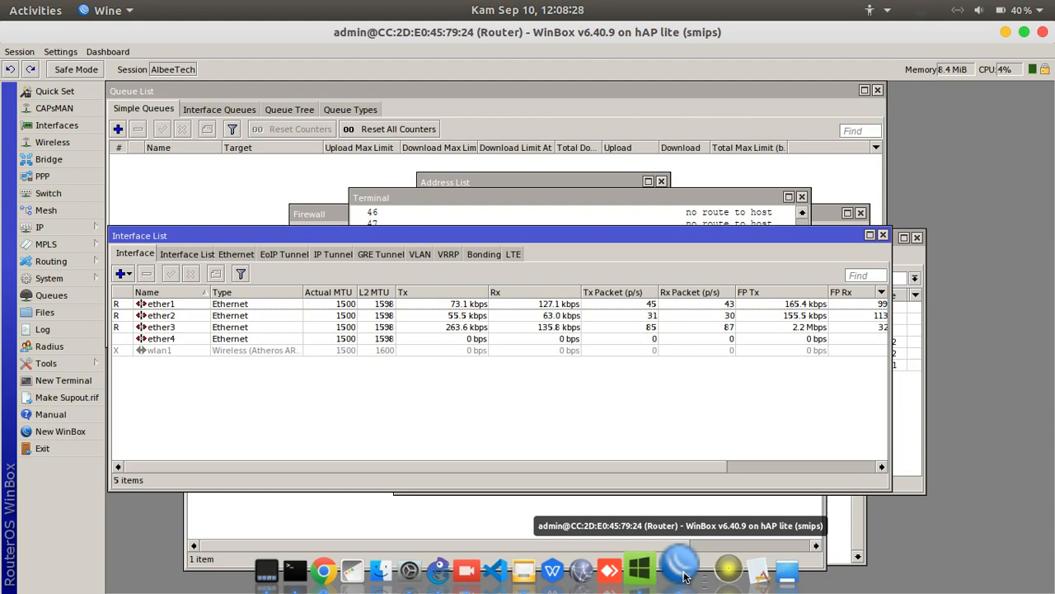
left_click(683, 570)
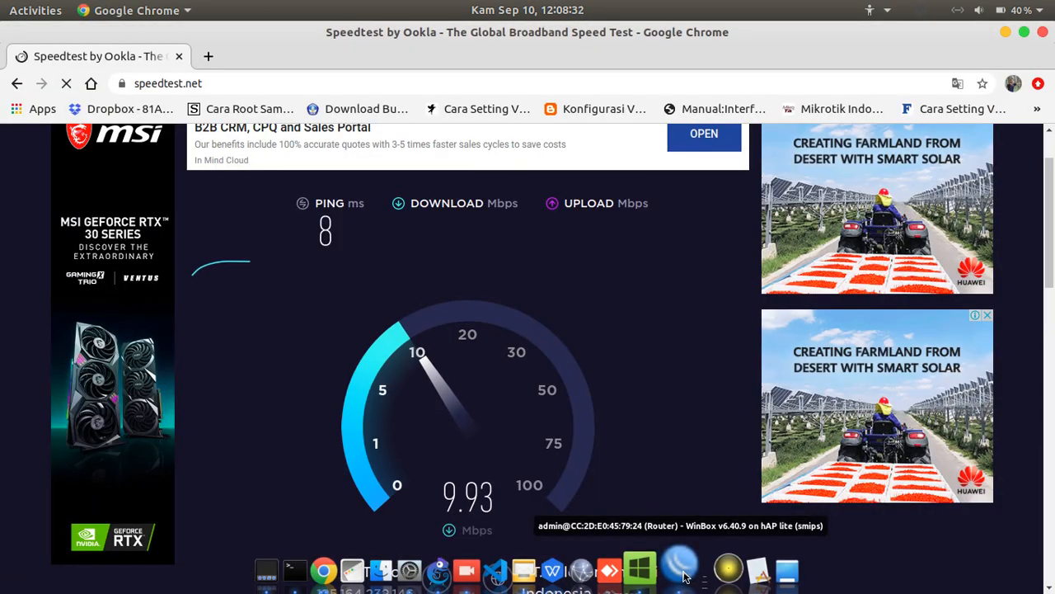
left_click(682, 571)
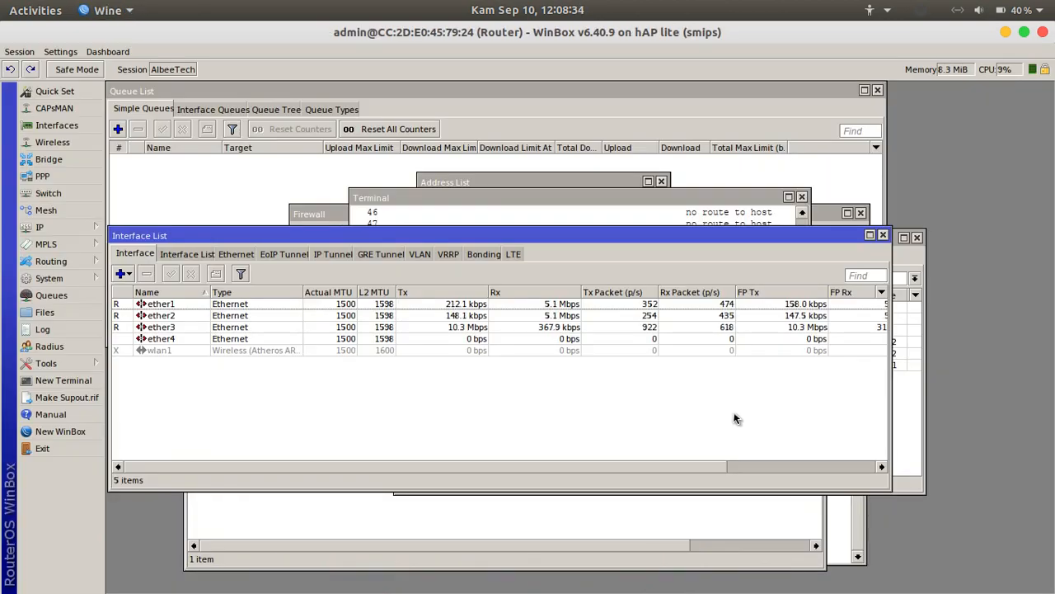
left_click_drag(693, 467, 745, 468)
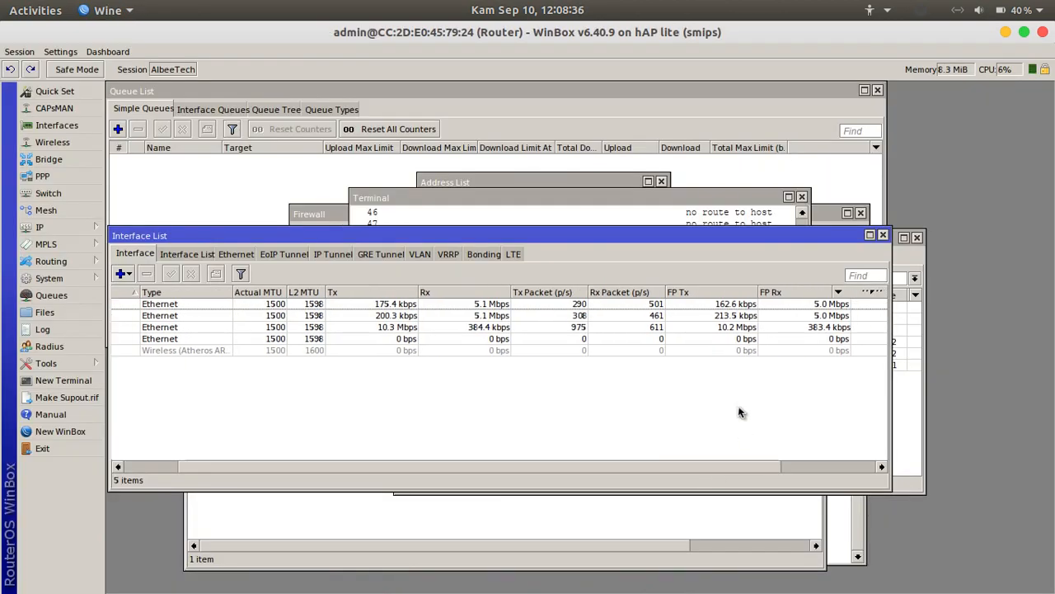
left_click(736, 331)
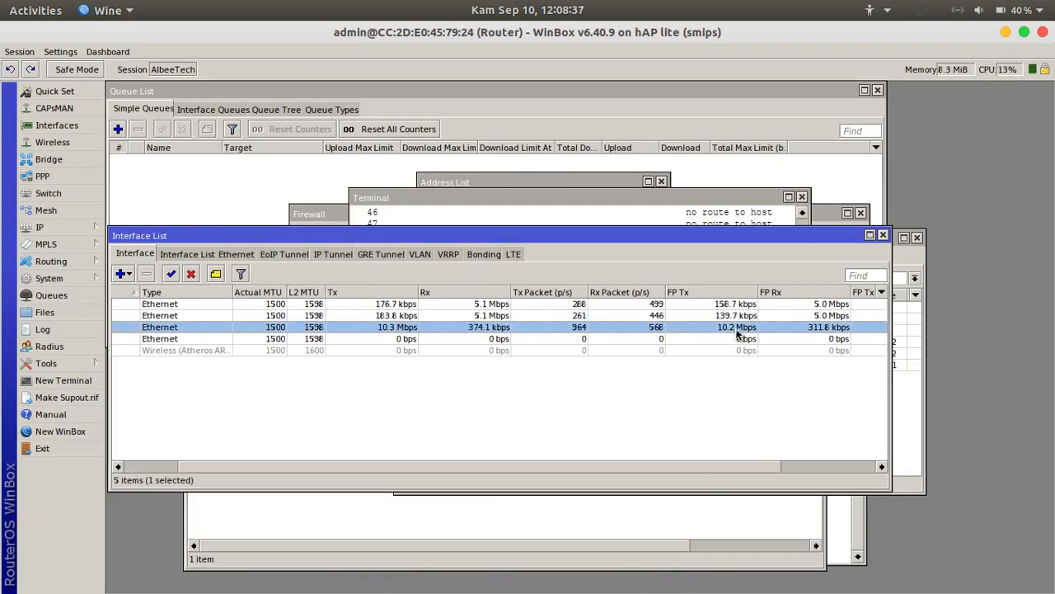
left_click(822, 305)
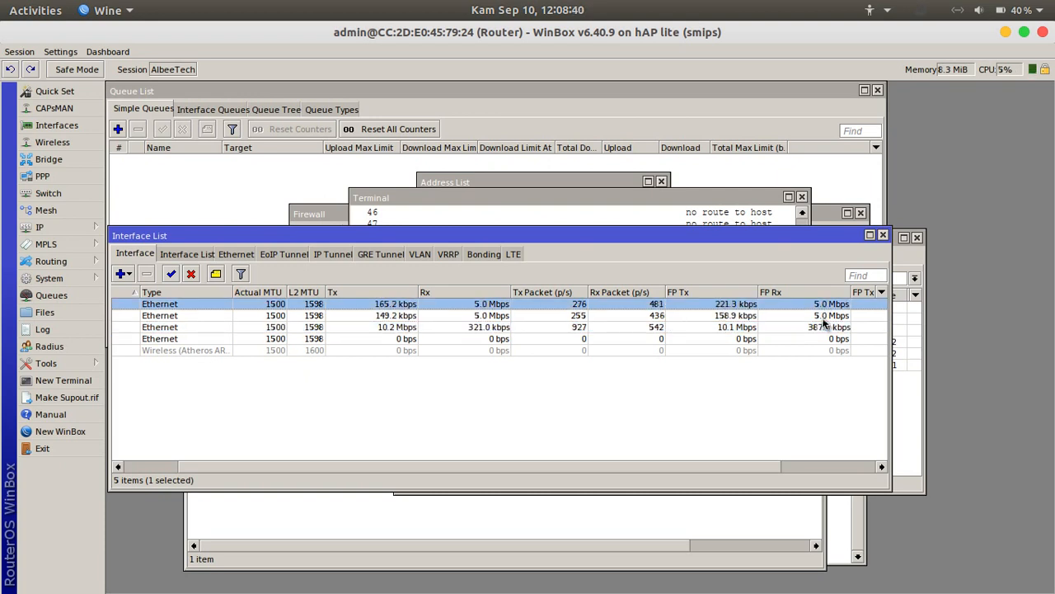
left_click(824, 316)
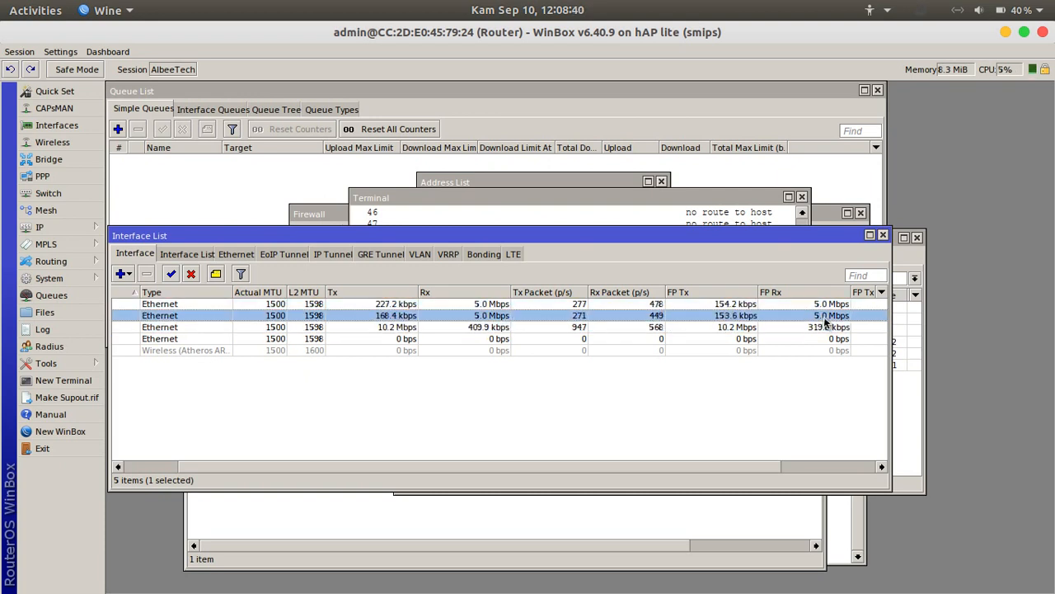
left_click(729, 327)
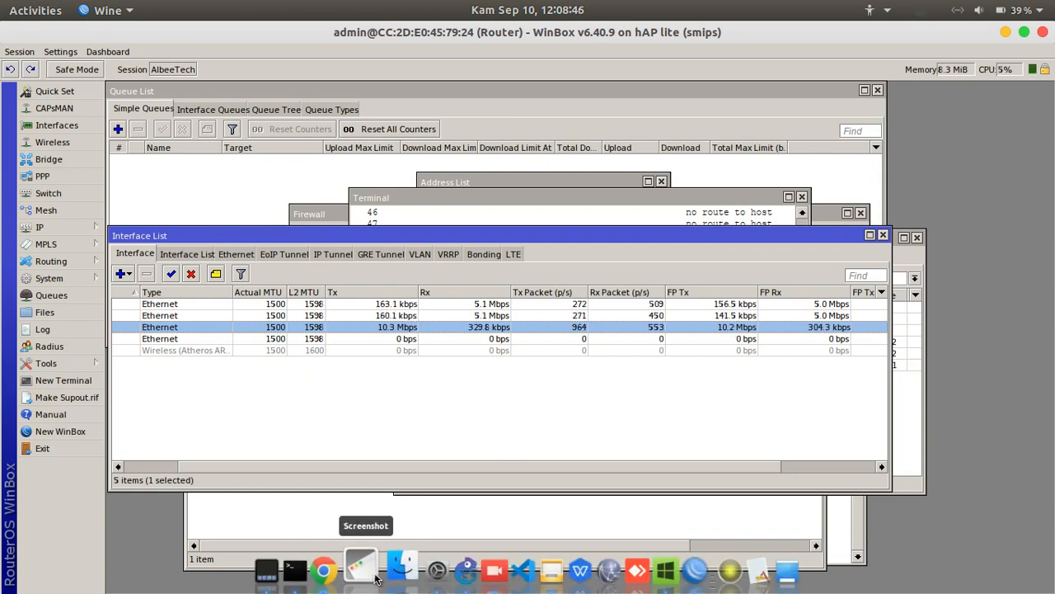
Check the download result in Google Chrome, and return to WinBox to compare the Ethernet interfaces' traffic during the upload test
left_click(342, 569)
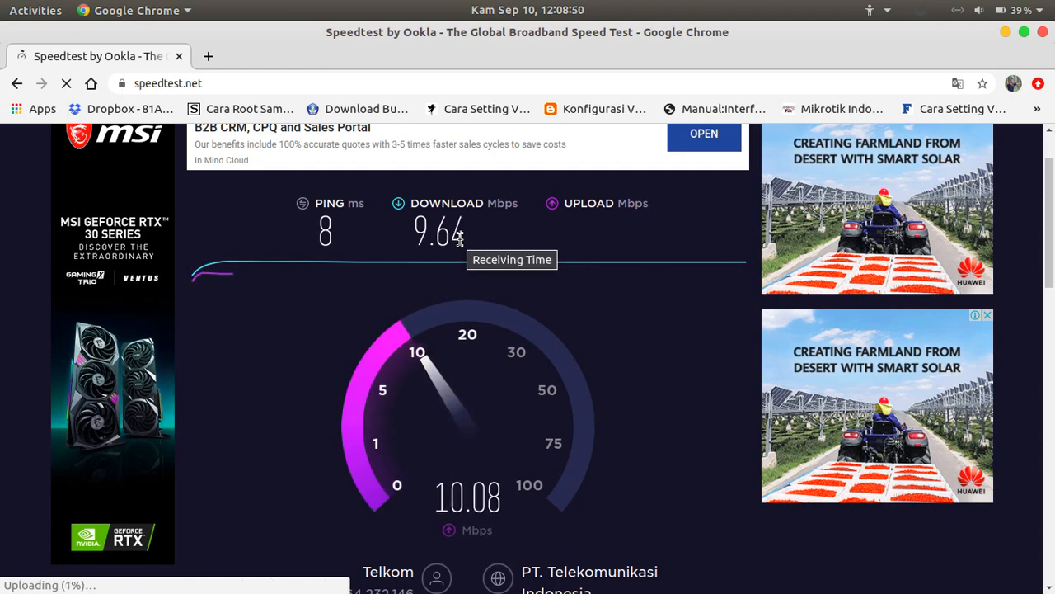
mouse_move(595, 582)
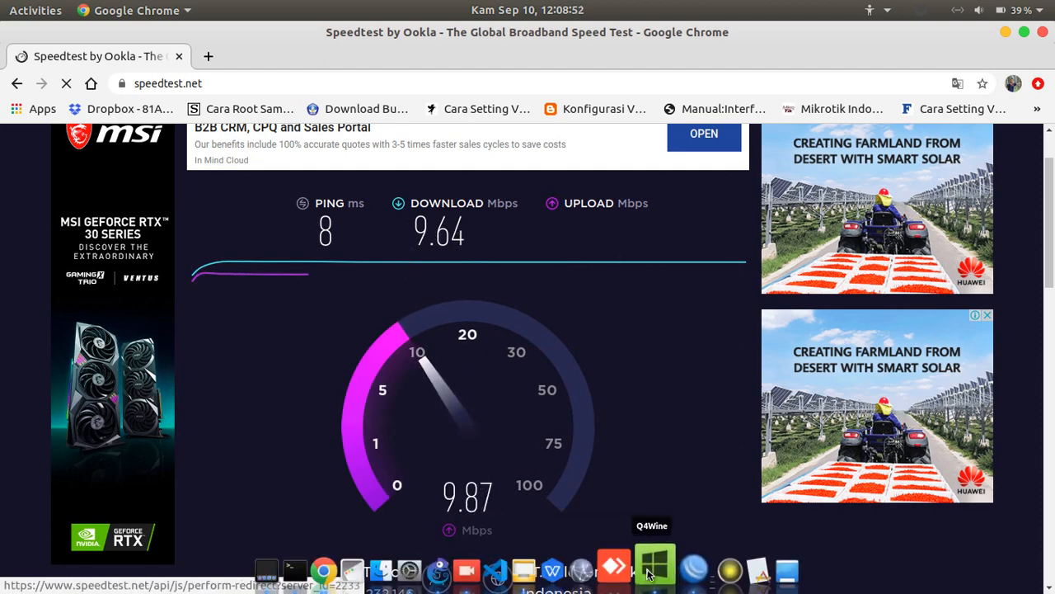
left_click(677, 569)
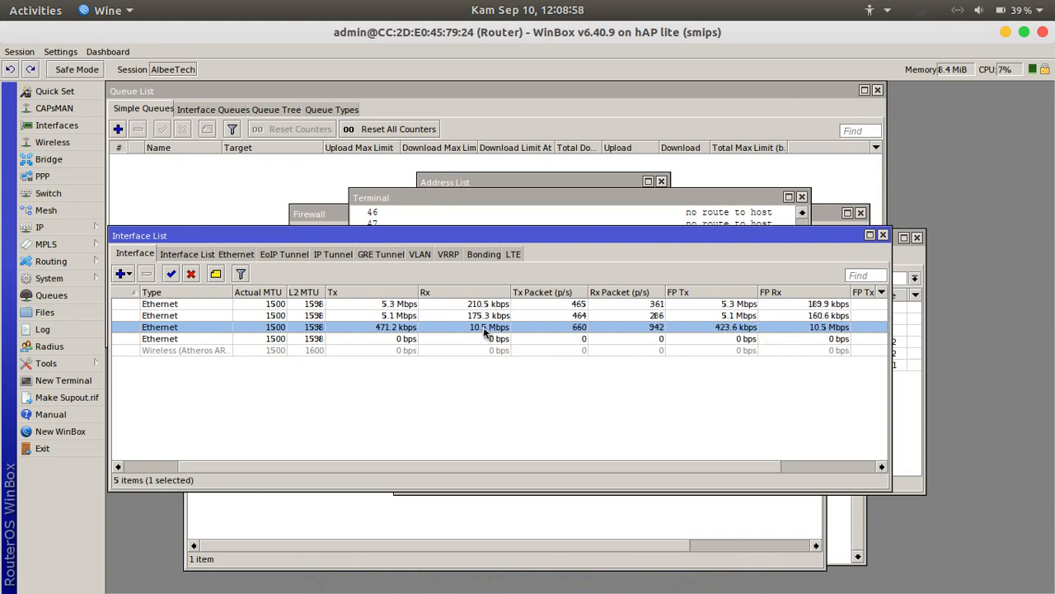
left_click(392, 304)
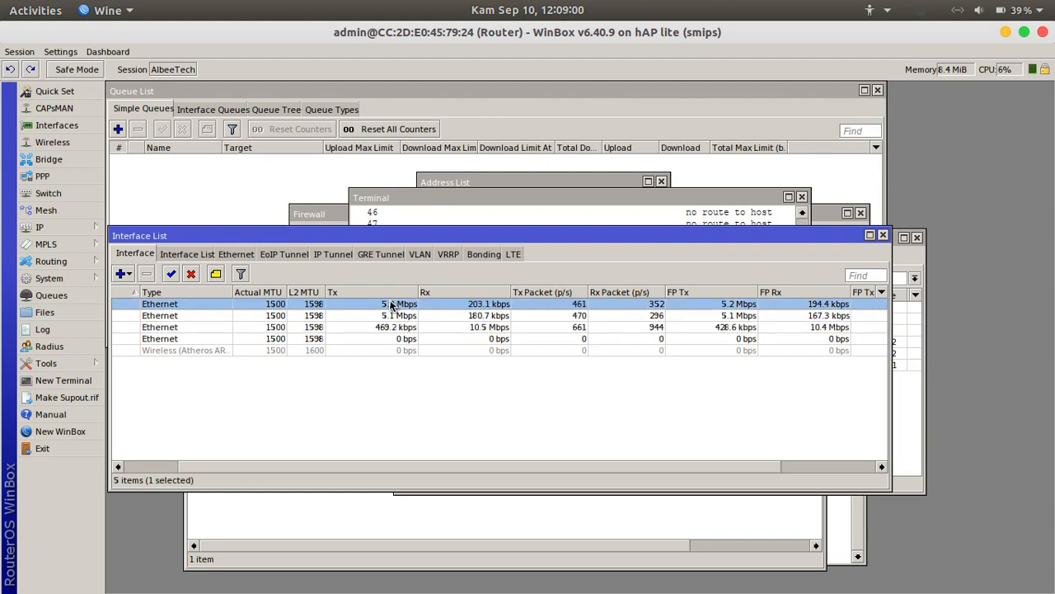
left_click(393, 318)
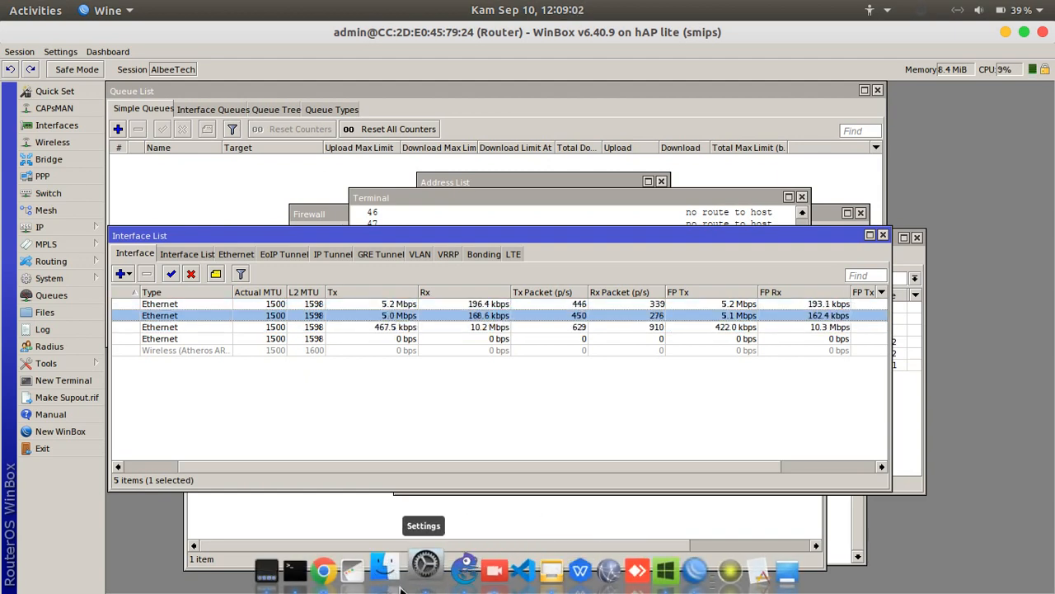
Review the finished speed test result in Google Chrome and switch to the PCC topology in GNS3
left_click(336, 568)
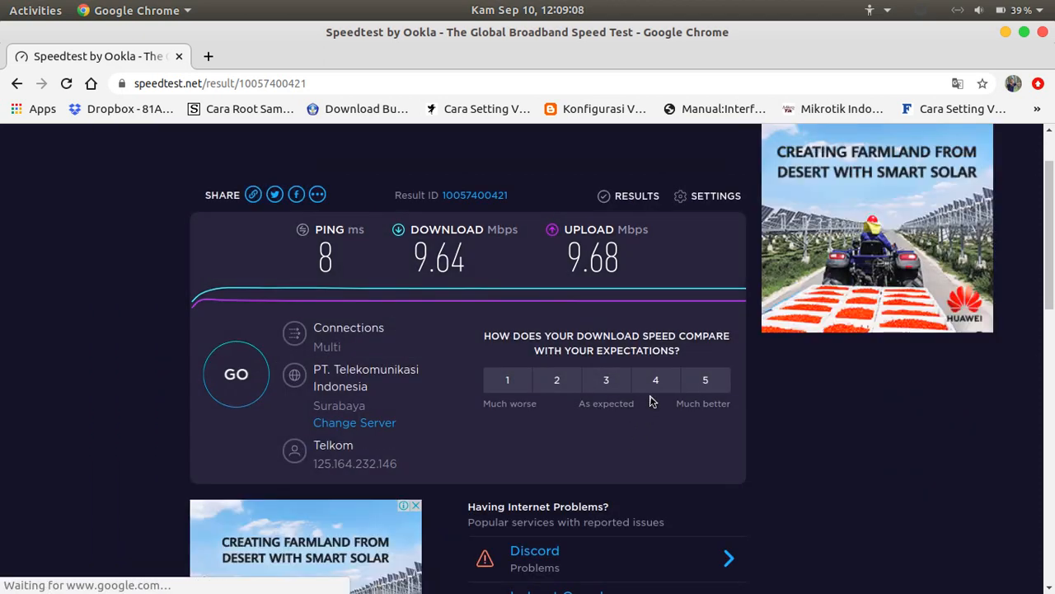
mouse_move(485, 582)
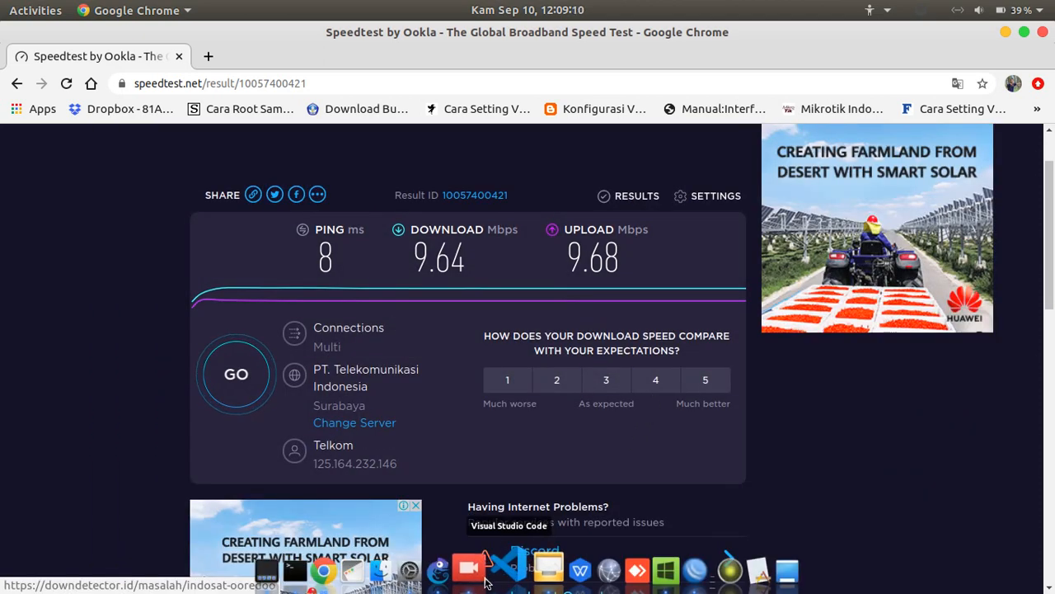
left_click(441, 571)
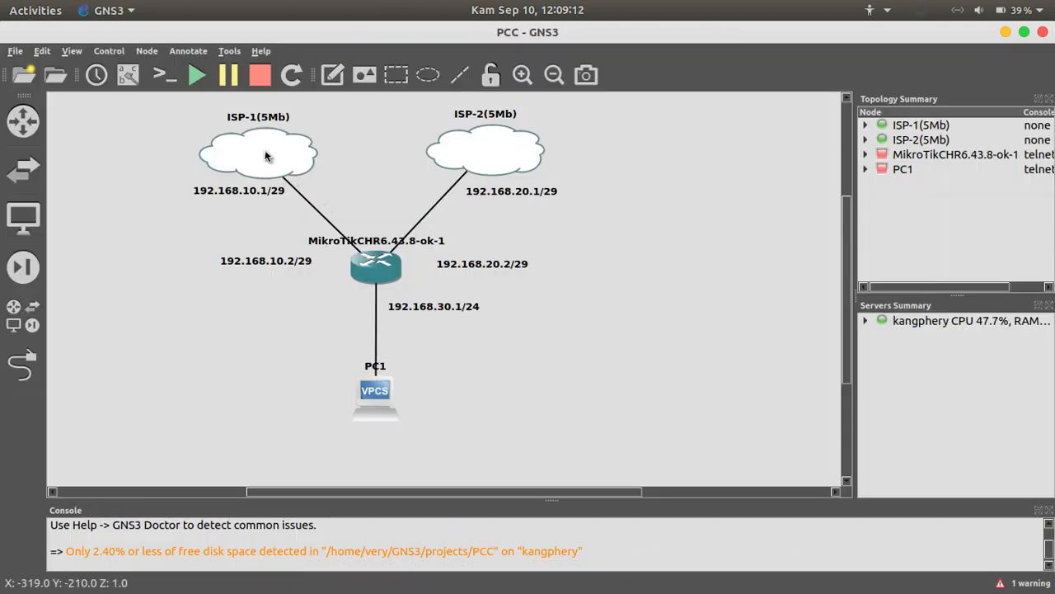